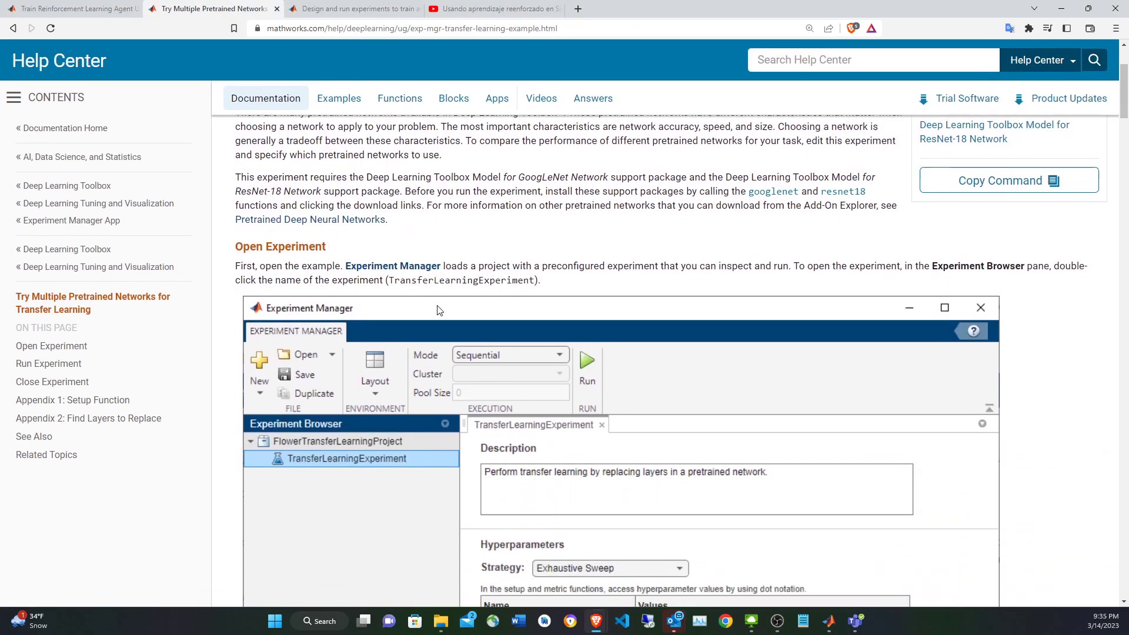
# Review the Train Reinforcement Learning Agent Using Parameter Sweeping documentation, covering the agent and environment experiments, and check the related YouTube video.
pyautogui.scroll(5, 436, 299)
pyautogui.click(34, 6)
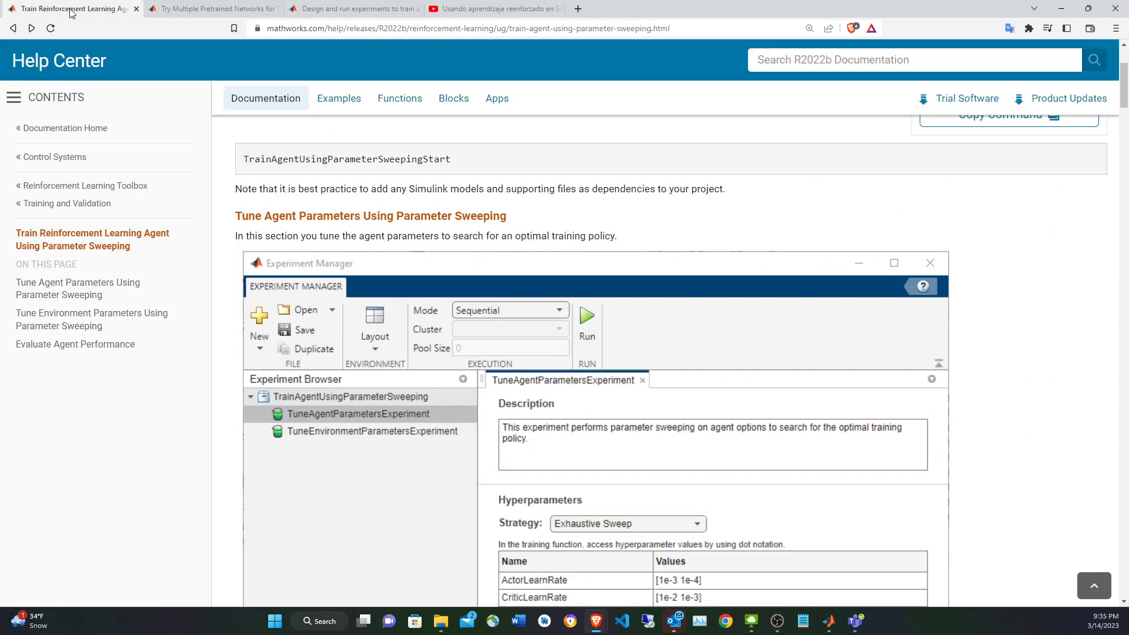
pyautogui.scroll(-3, 502, 354)
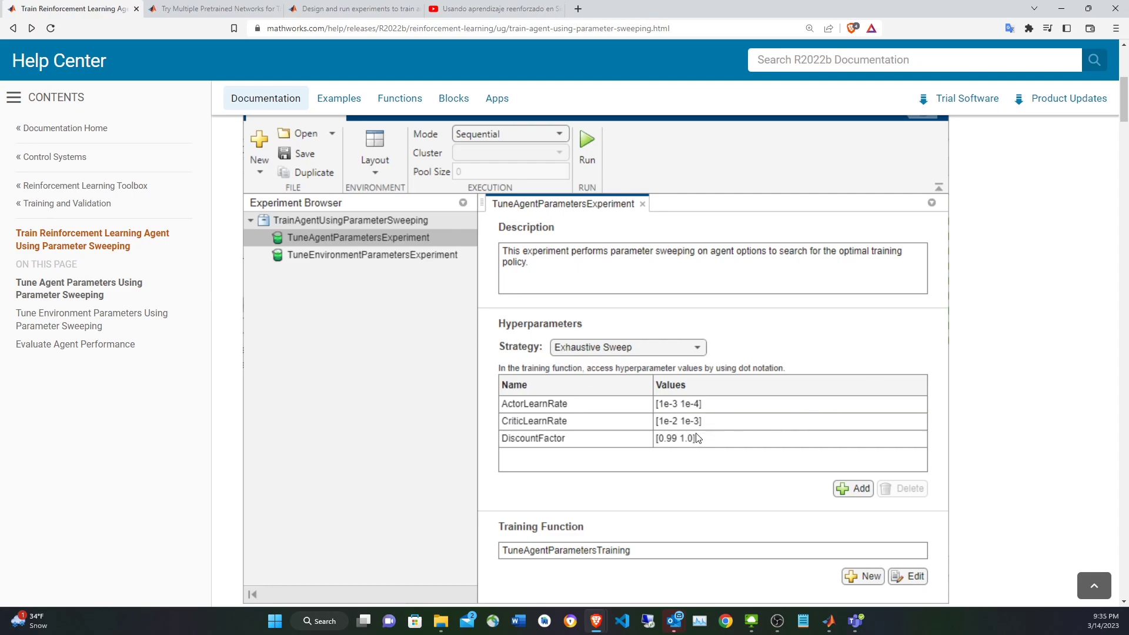
pyautogui.scroll(1, 697, 438)
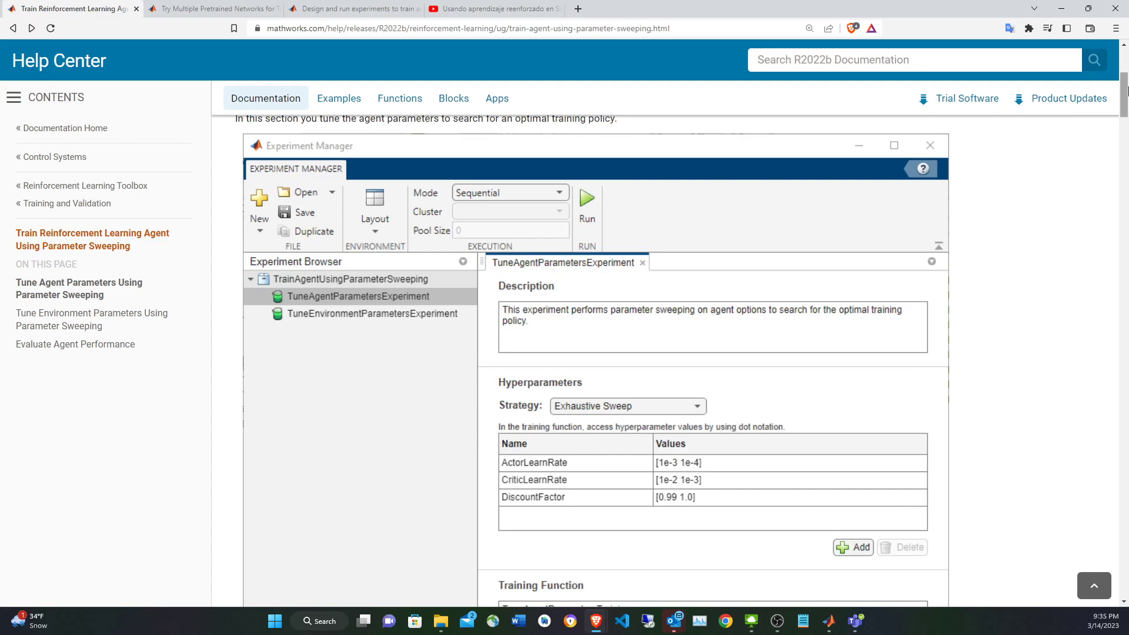
pyautogui.moveTo(1124, 100); pyautogui.dragTo(1126, 307)
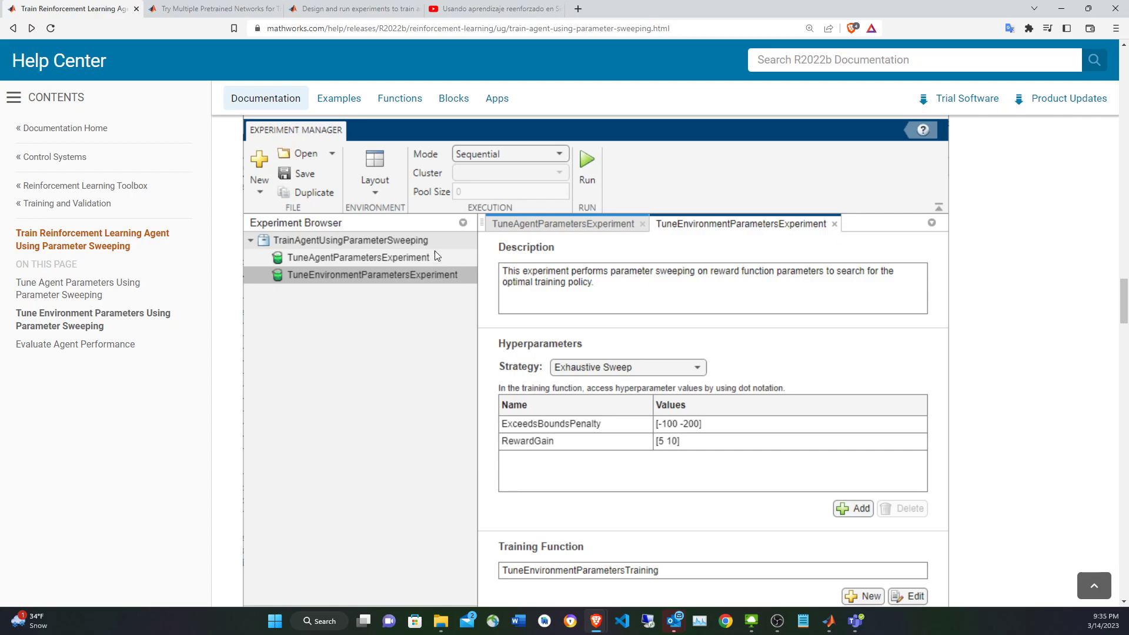
pyautogui.click(470, 9)
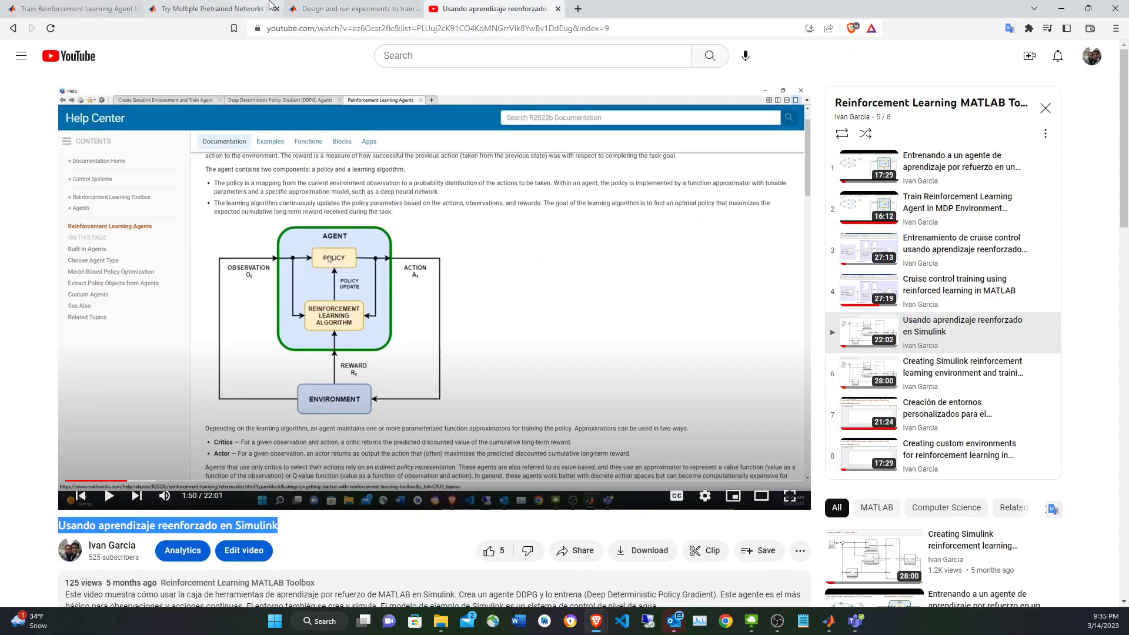
pyautogui.click(76, 8)
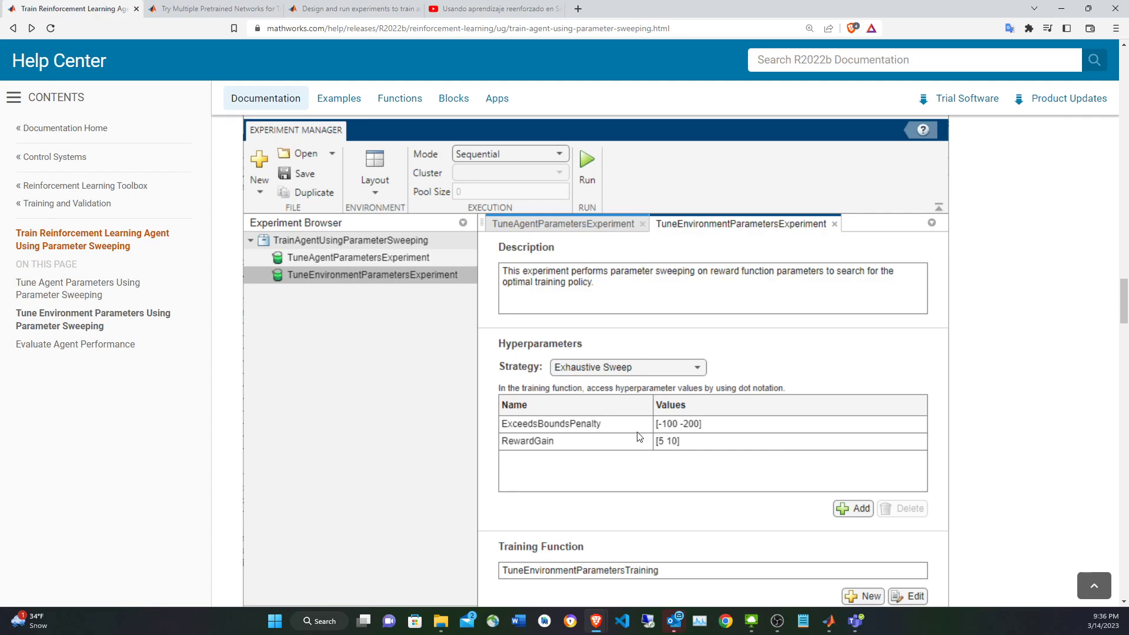
# Copy the parameter sweeping example's command from its documentation and run openExample('rl/TrainReinforcementLearningAgentUsingParameterSweepingExample') in MATLAB.
pyautogui.moveTo(1125, 310); pyautogui.dragTo(1123, 79)
pyautogui.click(1008, 238)
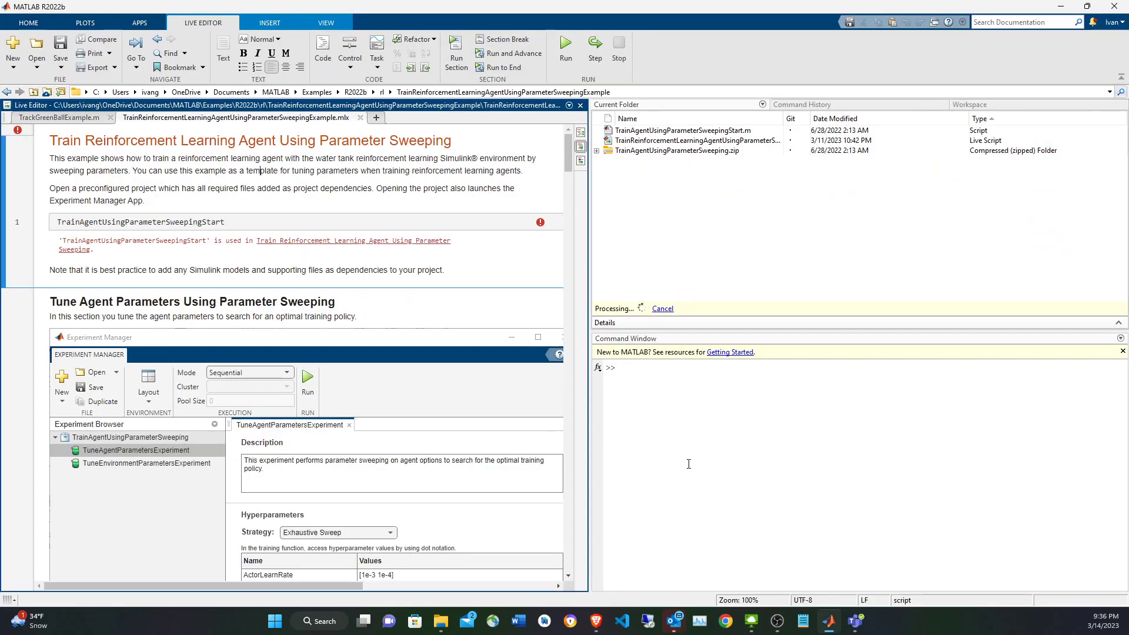
pyautogui.click(688, 463)
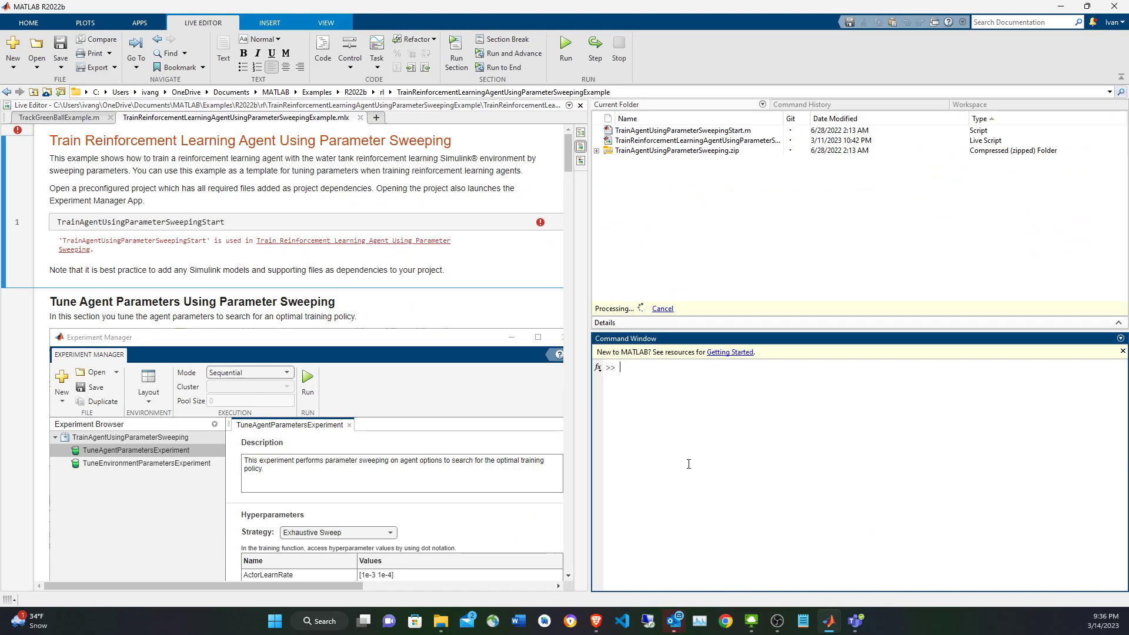
pyautogui.hotkey('ctrl', 'v')
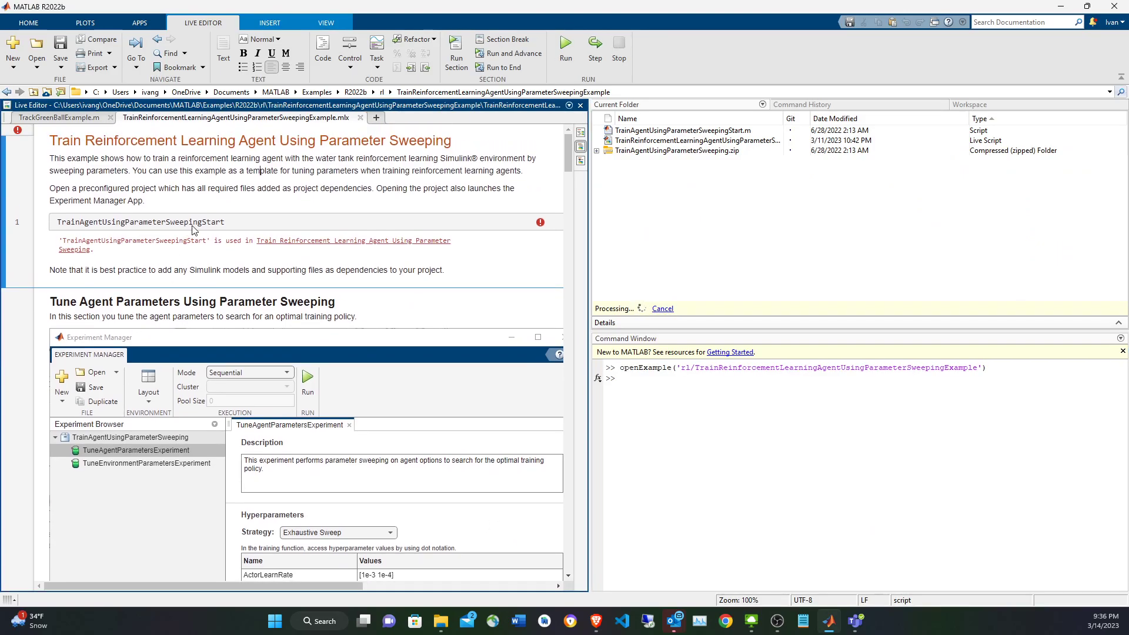
# Run the TrainAgentUsingParameterSweepingStart line of the live script to open the preconfigured project, and return to the main MATLAB window.
pyautogui.doubleClick(159, 228)
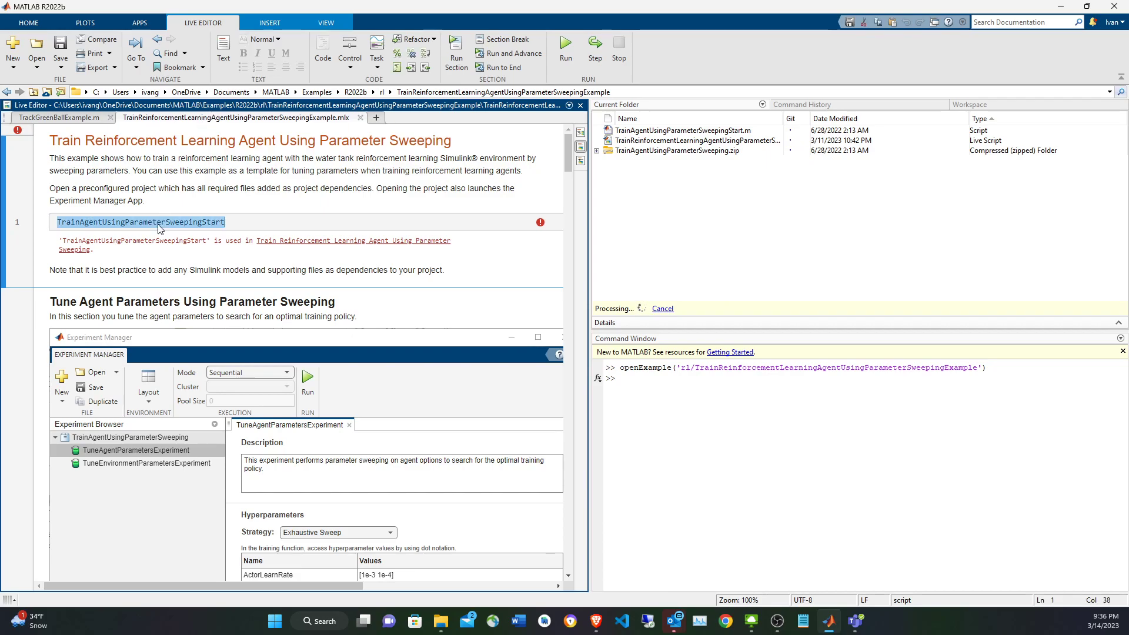
pyautogui.press('F9')
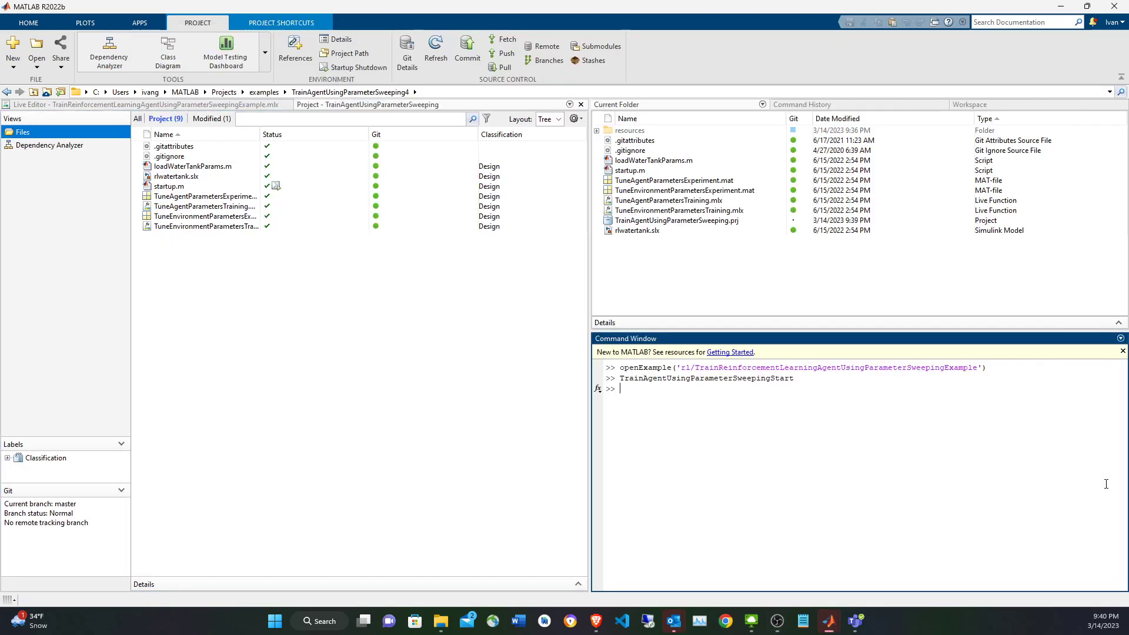
pyautogui.click(1102, 484)
# Inspect the project scripts loadWaterTankParams.m and startup.m, closing loadWaterTankParams.m after reading it.
pyautogui.click(178, 167)
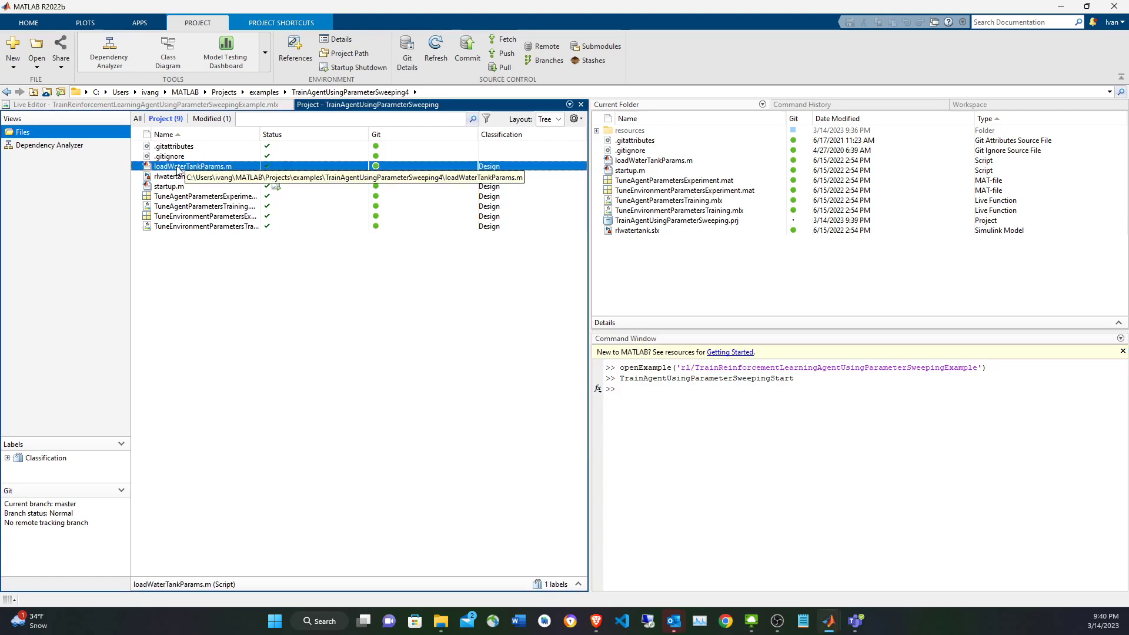
pyautogui.doubleClick(178, 168)
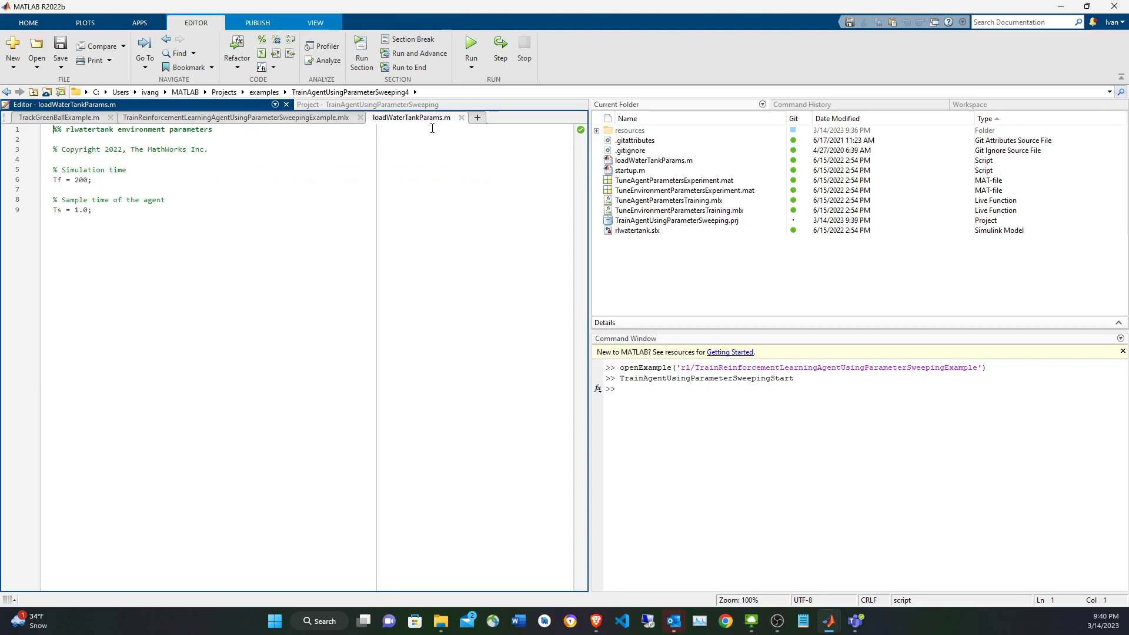
pyautogui.click(461, 117)
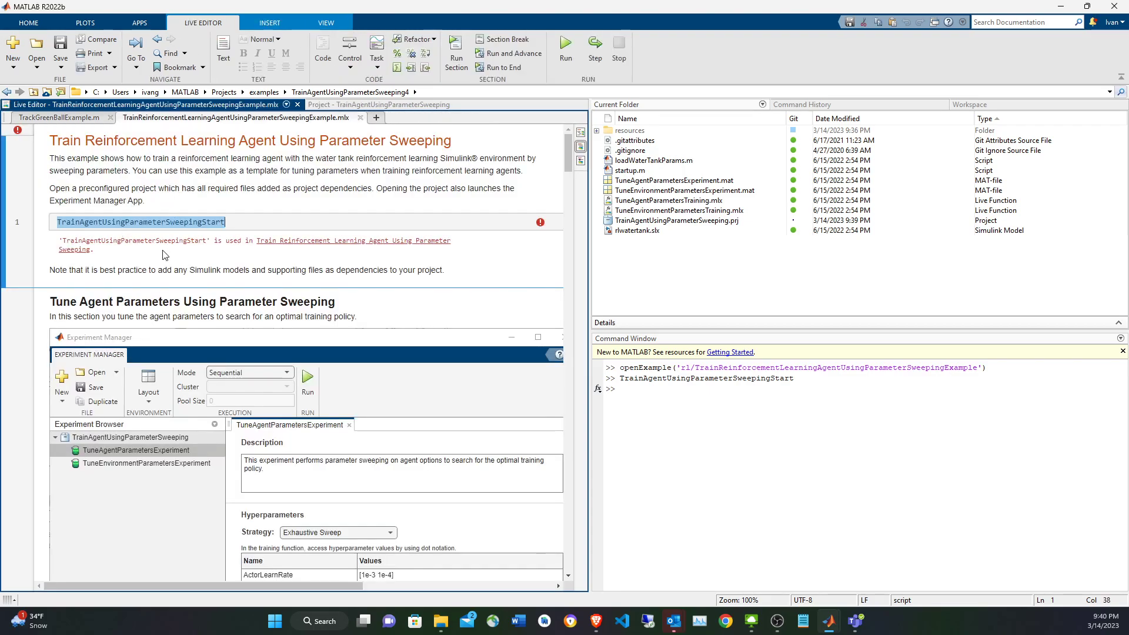
pyautogui.click(390, 105)
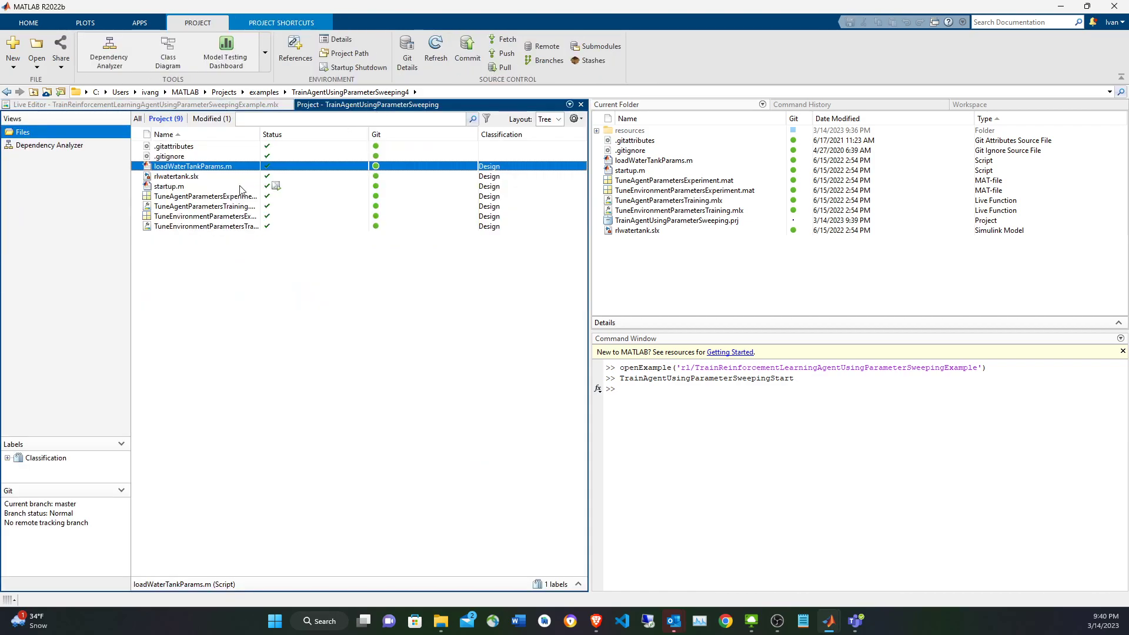
pyautogui.doubleClick(186, 187)
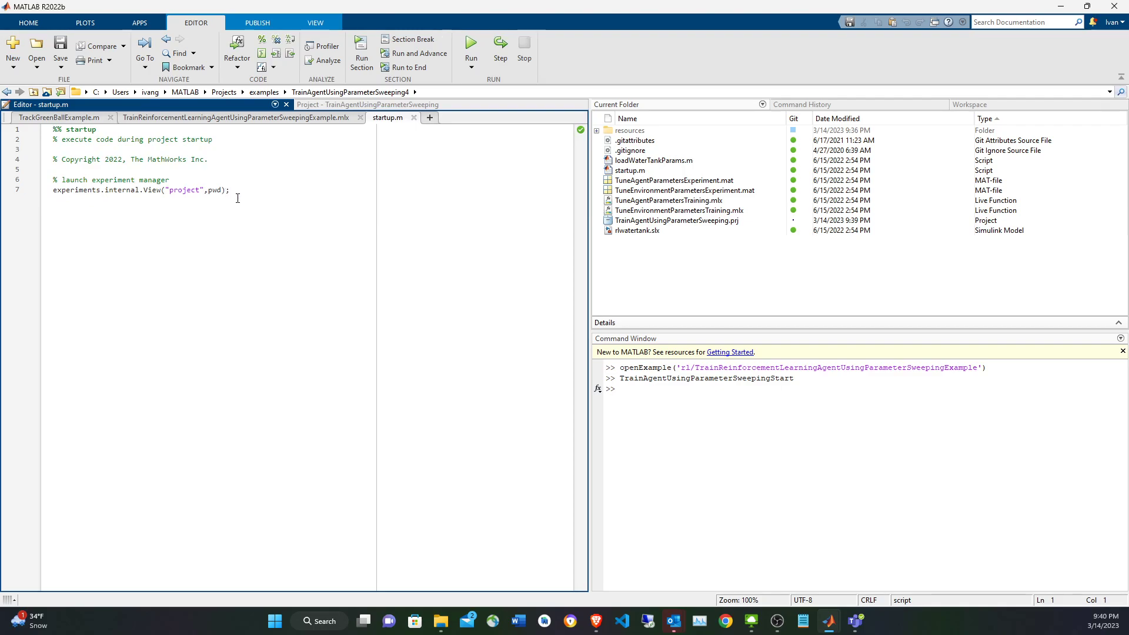
# Run the experimentManager command to bring up Experiment Manager.
pyautogui.click(703, 434)
pyautogui.write('experimentManager')
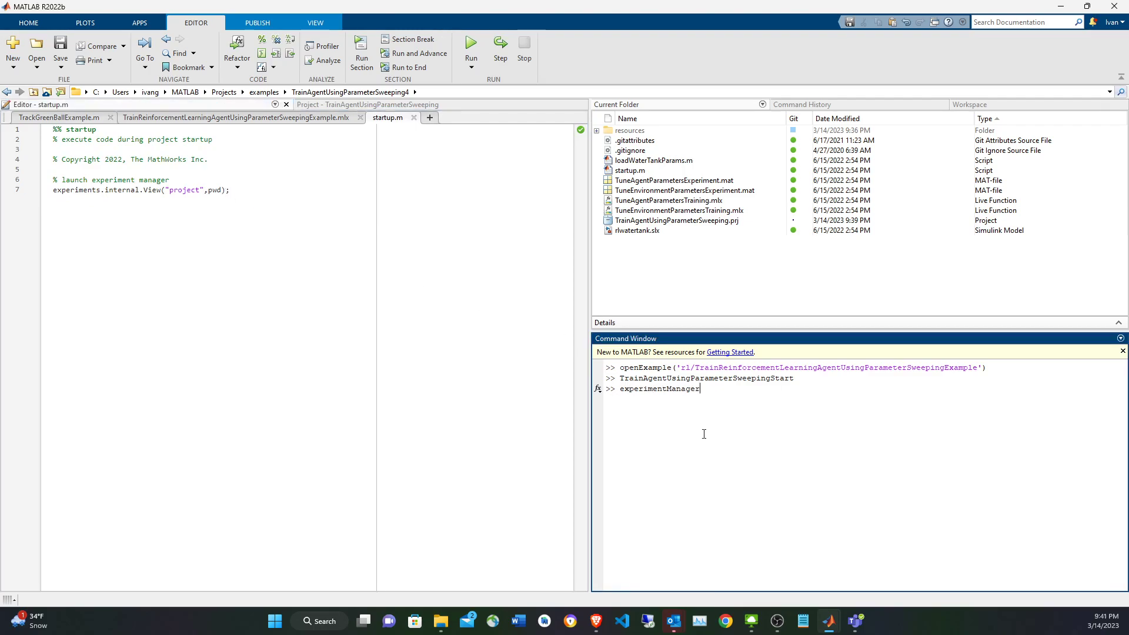
pyautogui.press('Return')
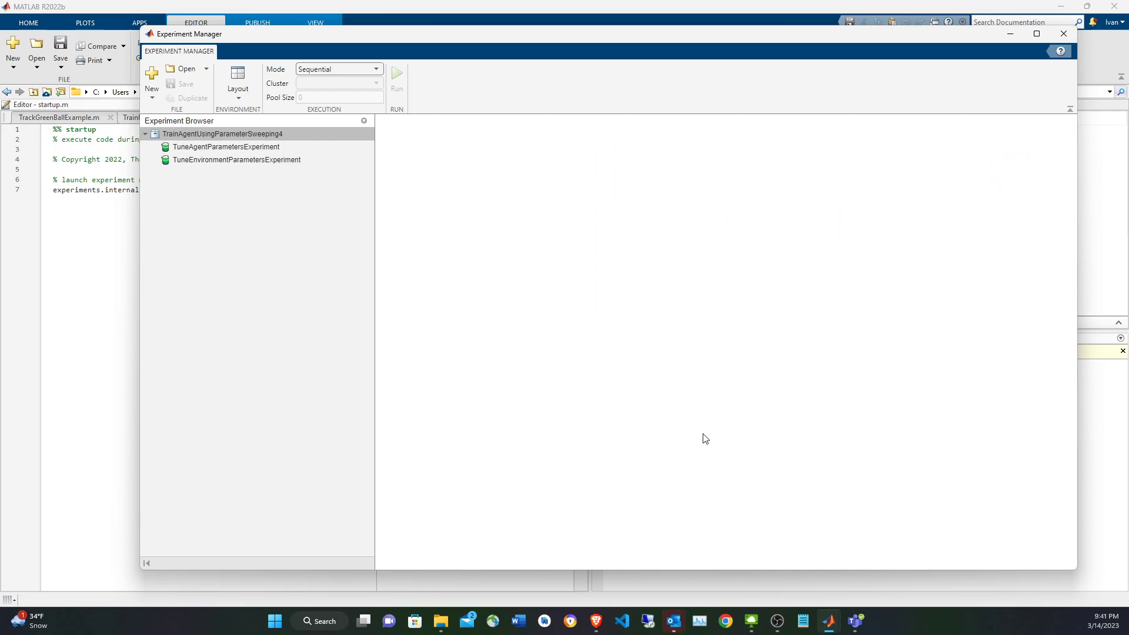
# Open TuneAgentParametersExperiment and its TuneAgentParametersTraining training function for editing.
pyautogui.doubleClick(259, 151)
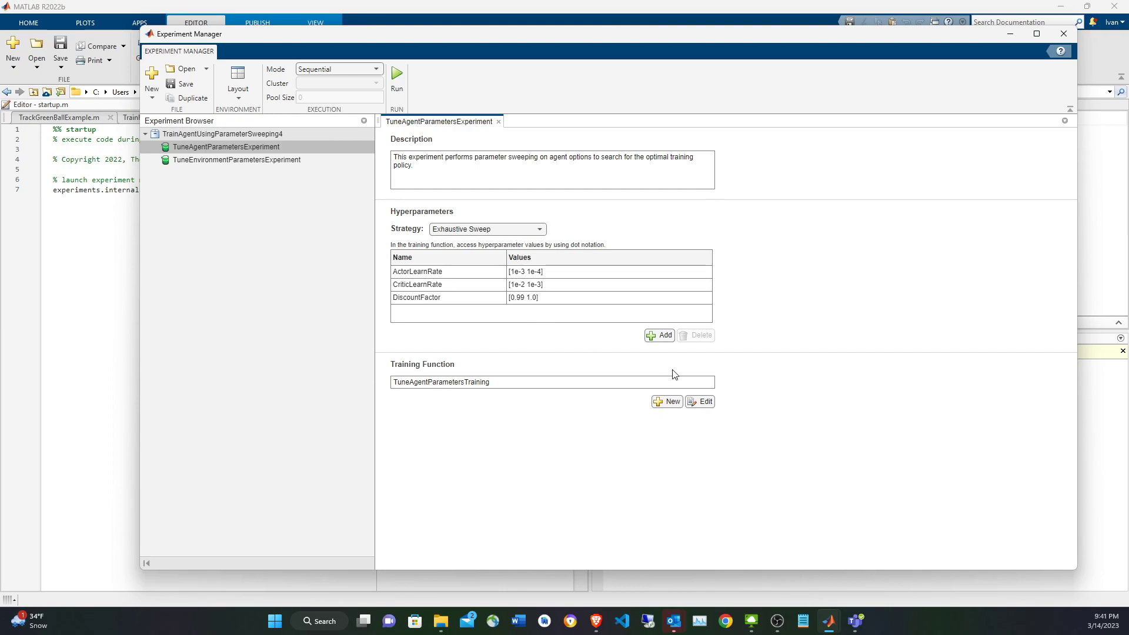
pyautogui.click(496, 383)
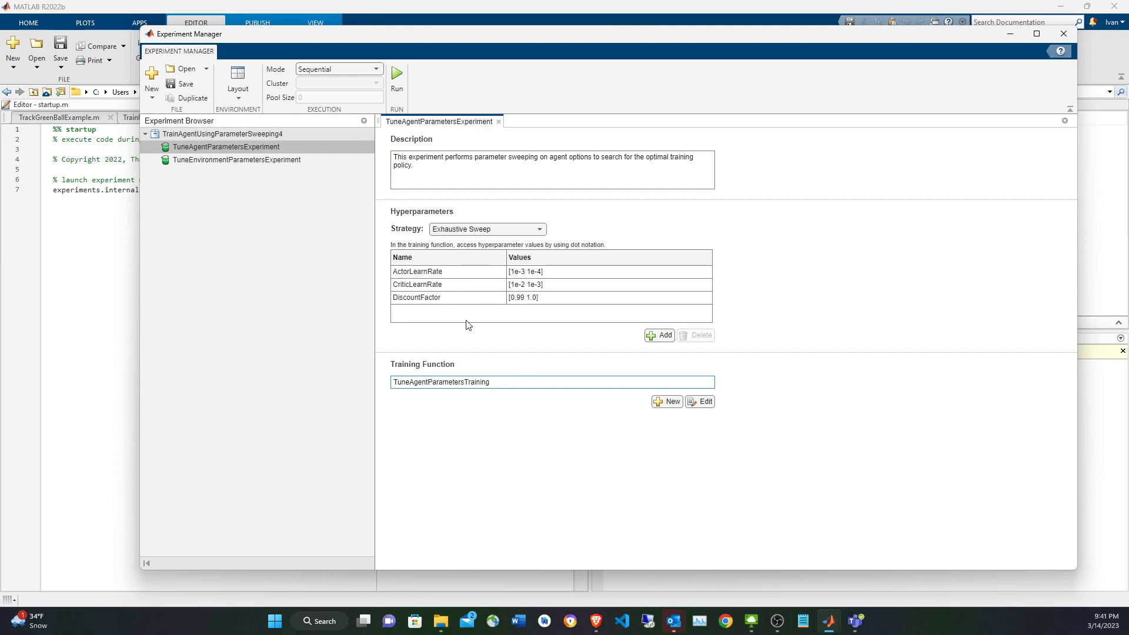
pyautogui.click(705, 402)
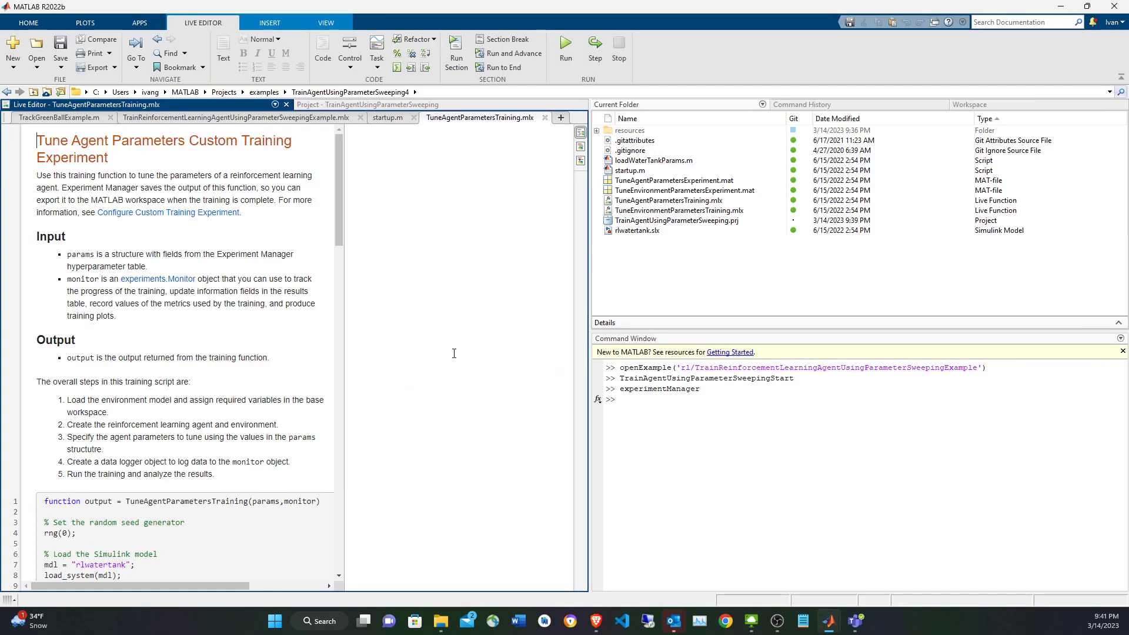
# Examine the TuneAgentParametersTraining function declaration and find where its params argument is used in the agent options.
pyautogui.scroll(-4, 240, 415)
pyautogui.scroll(2, 226, 242)
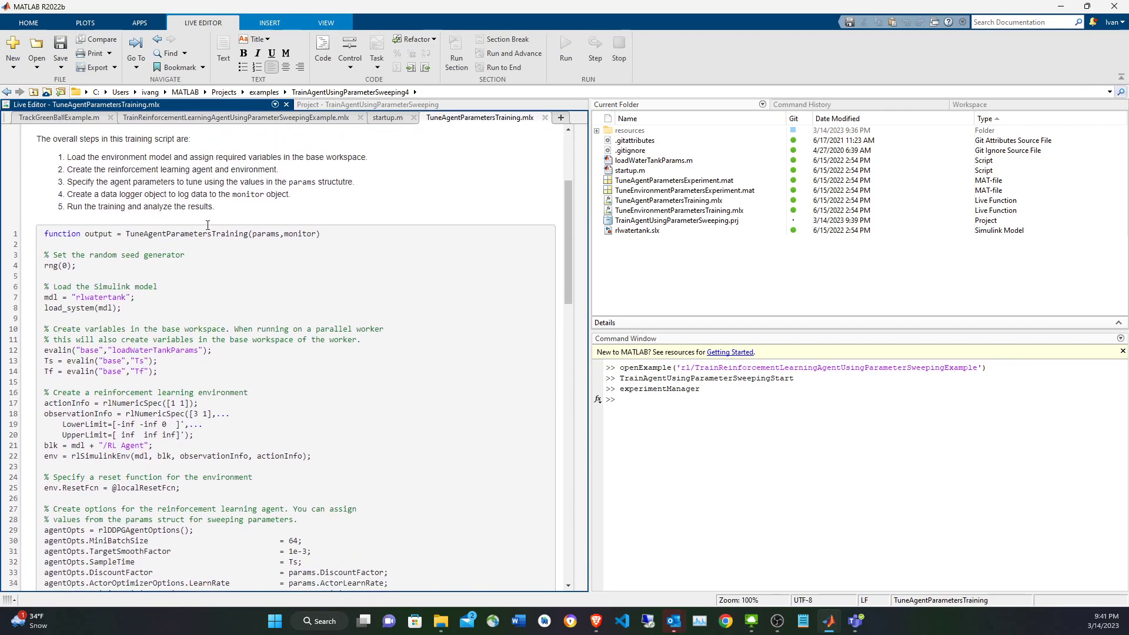
pyautogui.doubleClick(207, 234)
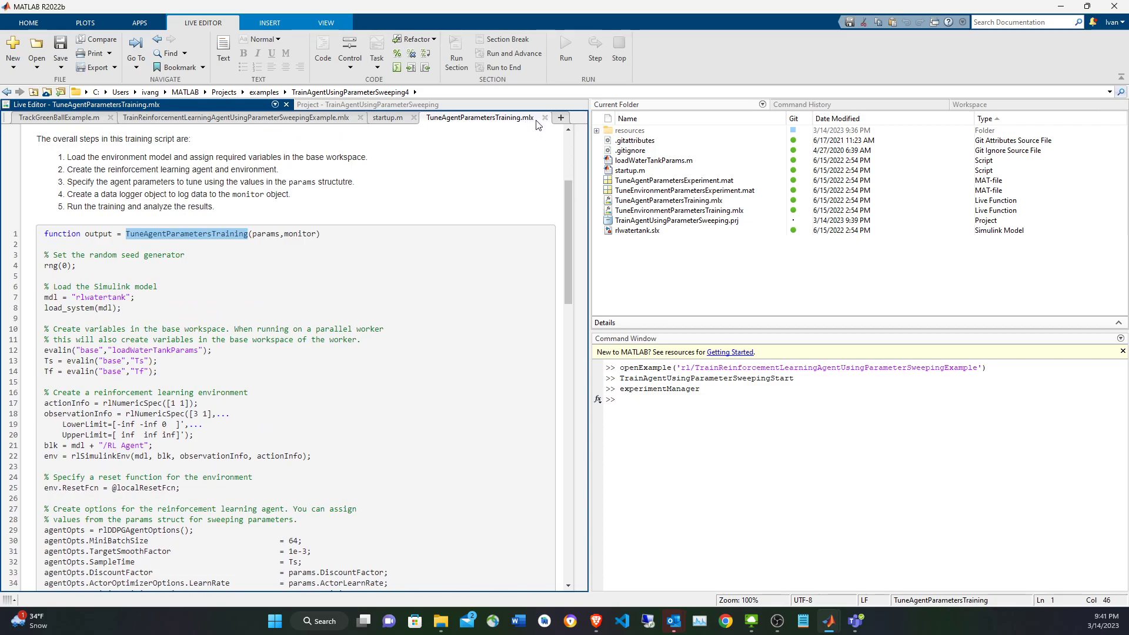
pyautogui.doubleClick(272, 235)
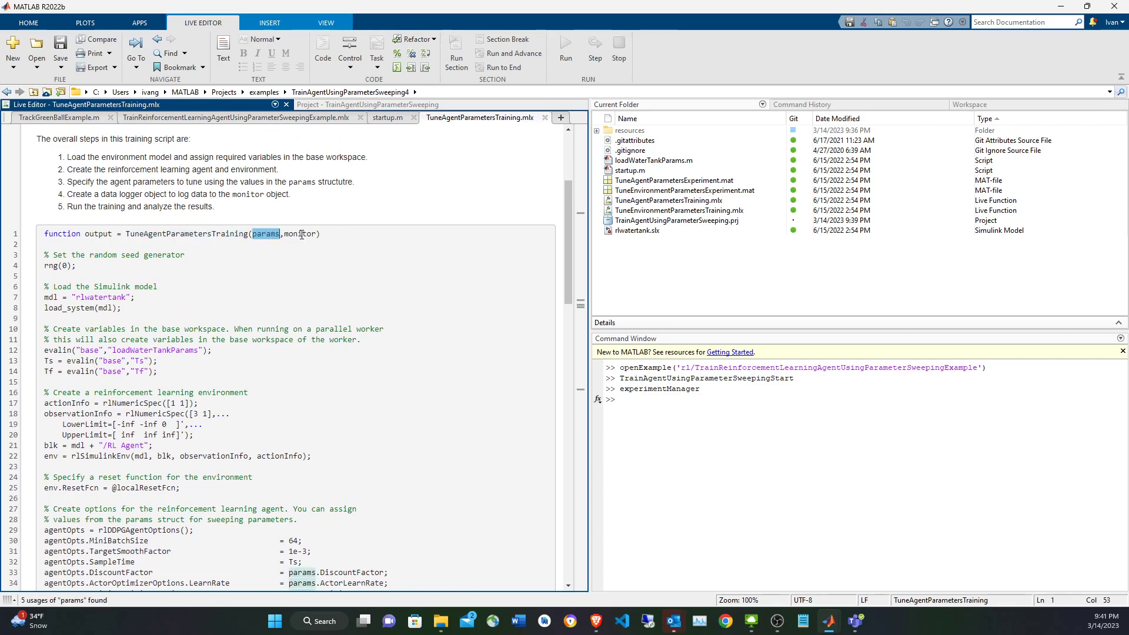
pyautogui.scroll(-2, 306, 263)
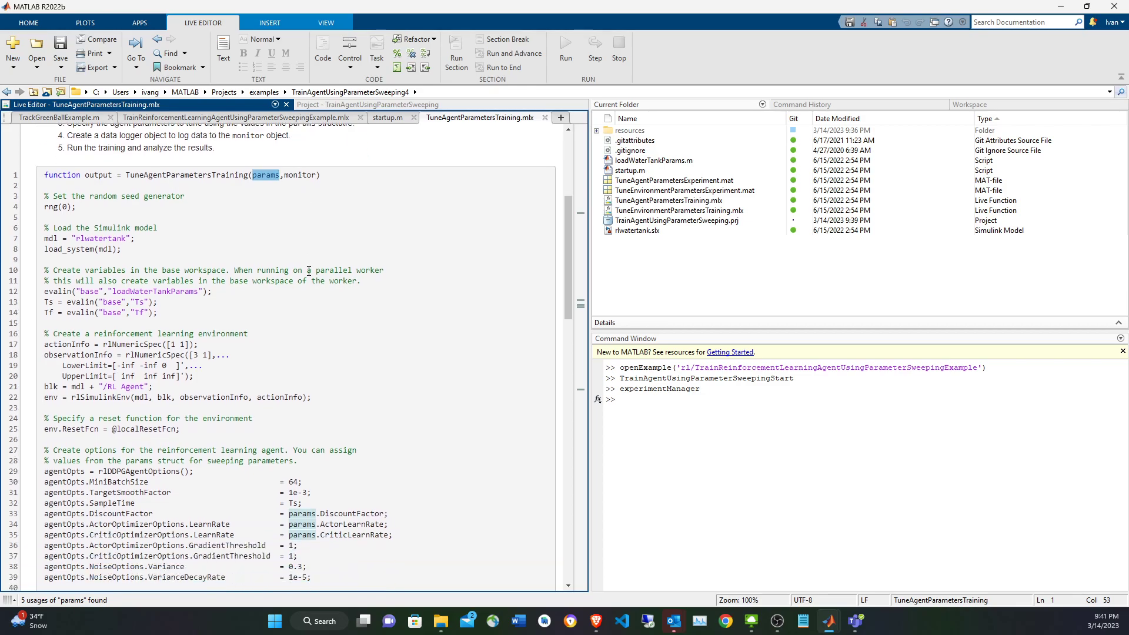
# Trace the monitor argument of the training function through the data logger to the train call.
pyautogui.scroll(2, 309, 270)
pyautogui.doubleClick(301, 233)
pyautogui.scroll(-6, 335, 284)
pyautogui.scroll(-8, 335, 284)
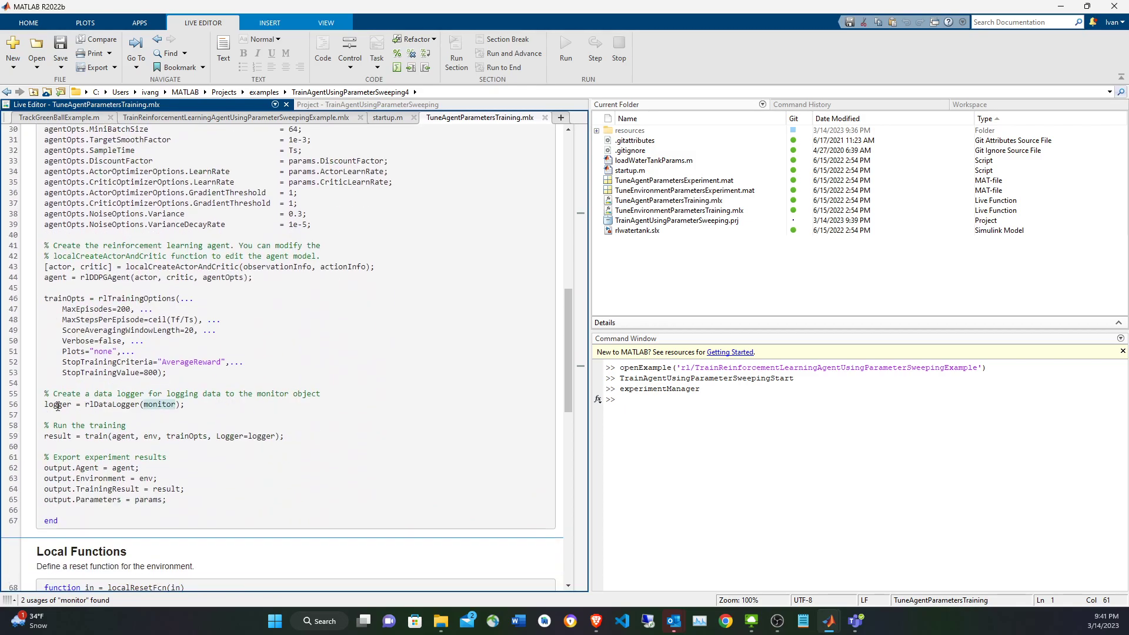
pyautogui.doubleClick(57, 405)
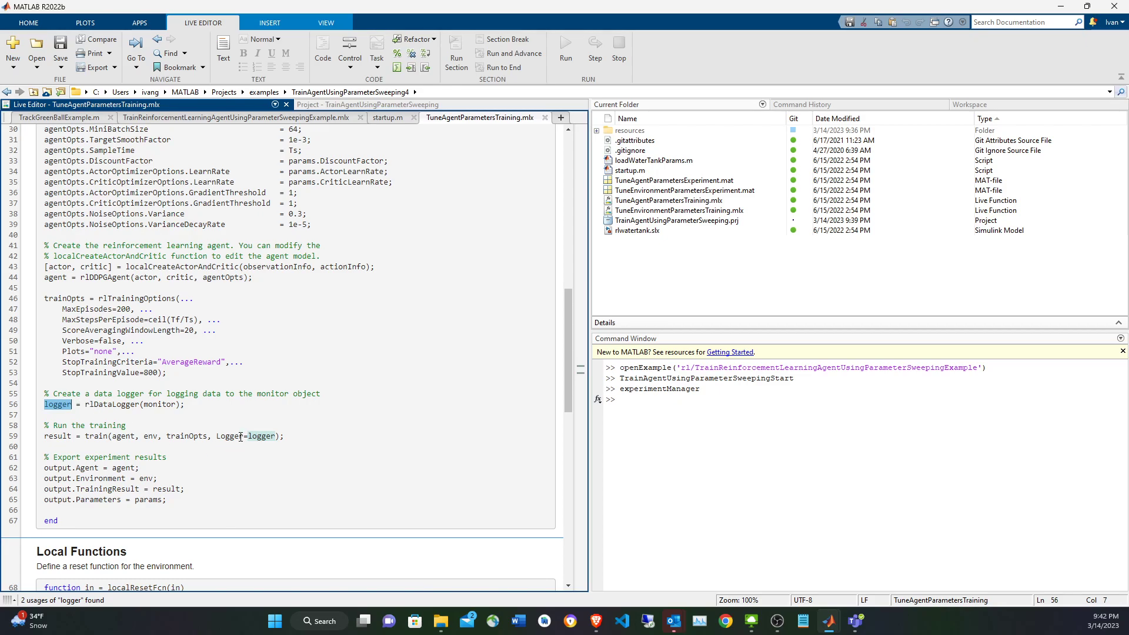
pyautogui.doubleClick(97, 437)
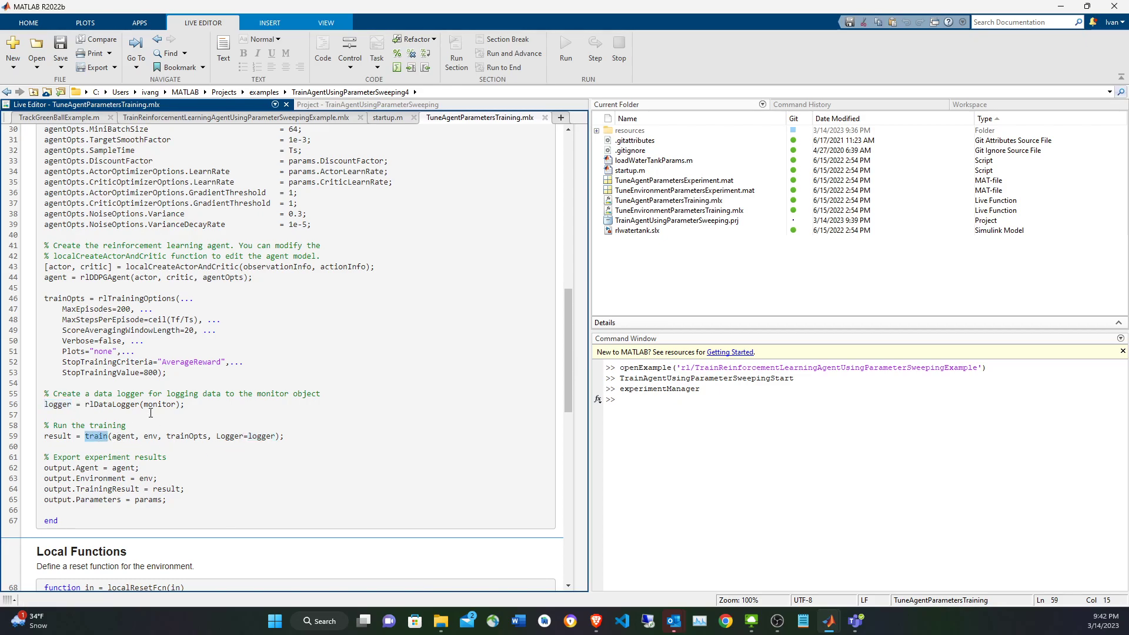
# Open the rlwatertank Simulink model by running its name from the training function code.
pyautogui.scroll(12, 150, 413)
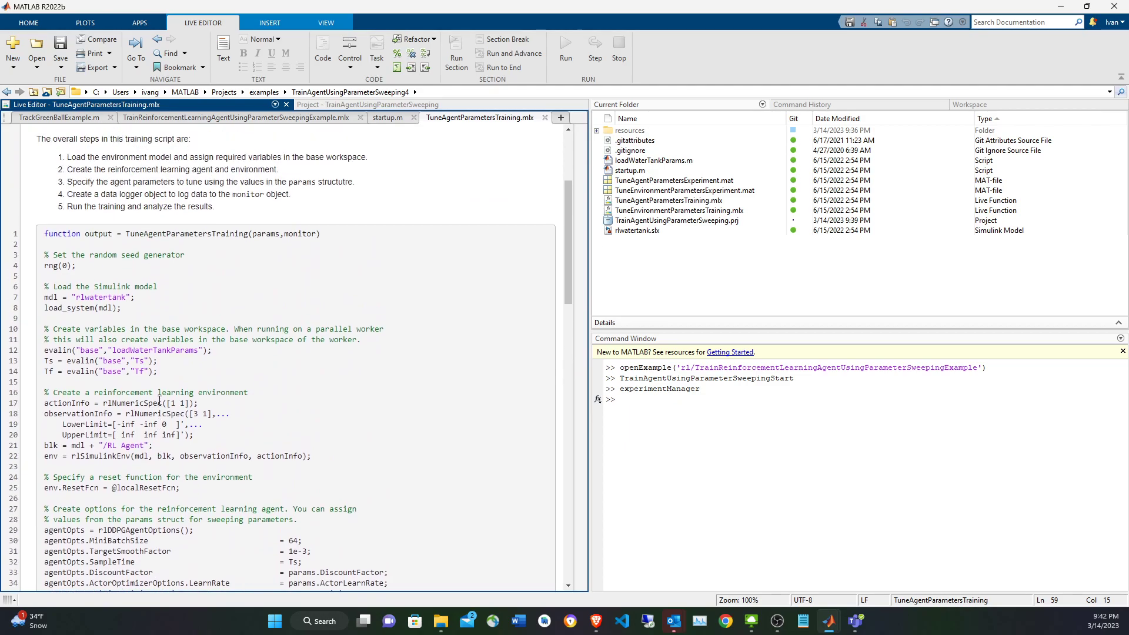
pyautogui.doubleClick(108, 295)
pyautogui.press('F9')
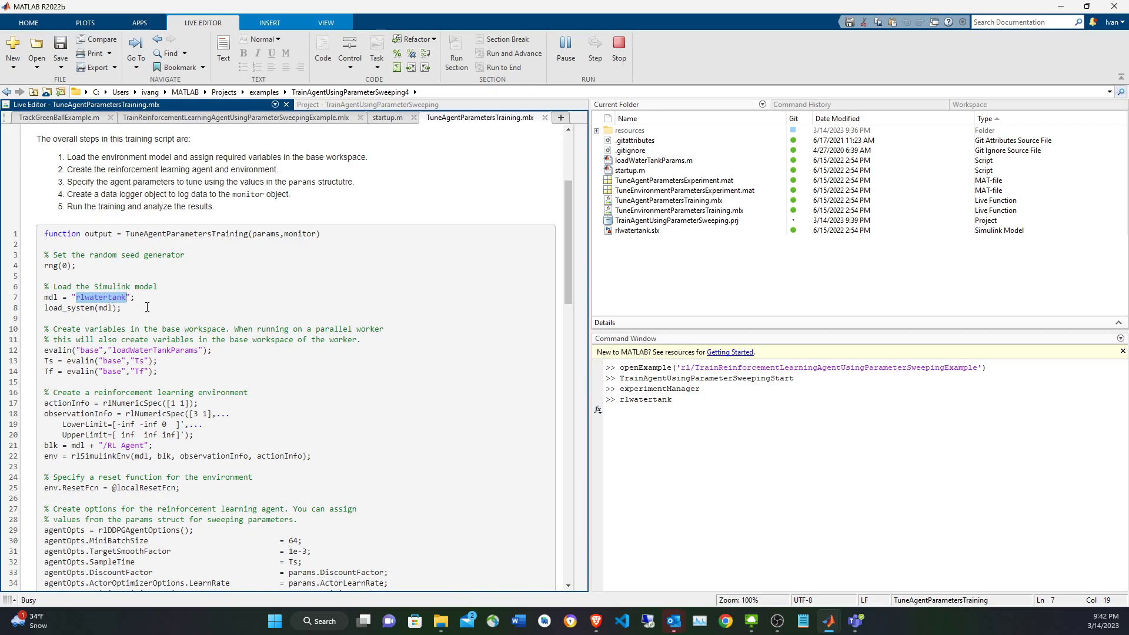
pyautogui.click(181, 330)
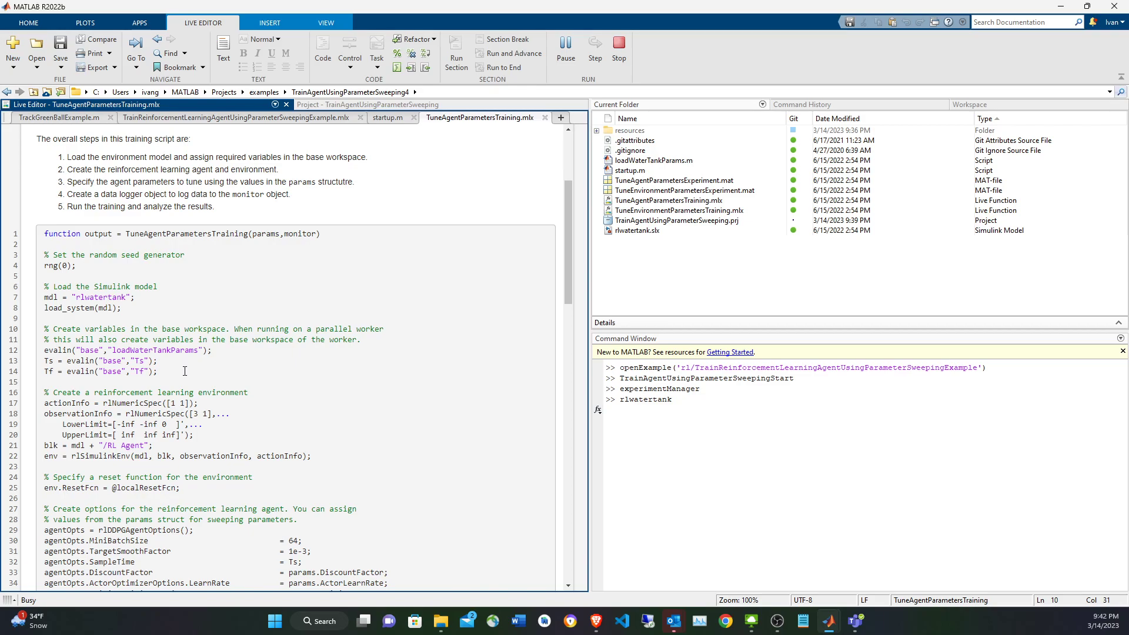
# Return to the training function and examine the lines loading loadWaterTankParams, Ts and Tf, and the start of the environment definition.
pyautogui.scroll(-2, 185, 370)
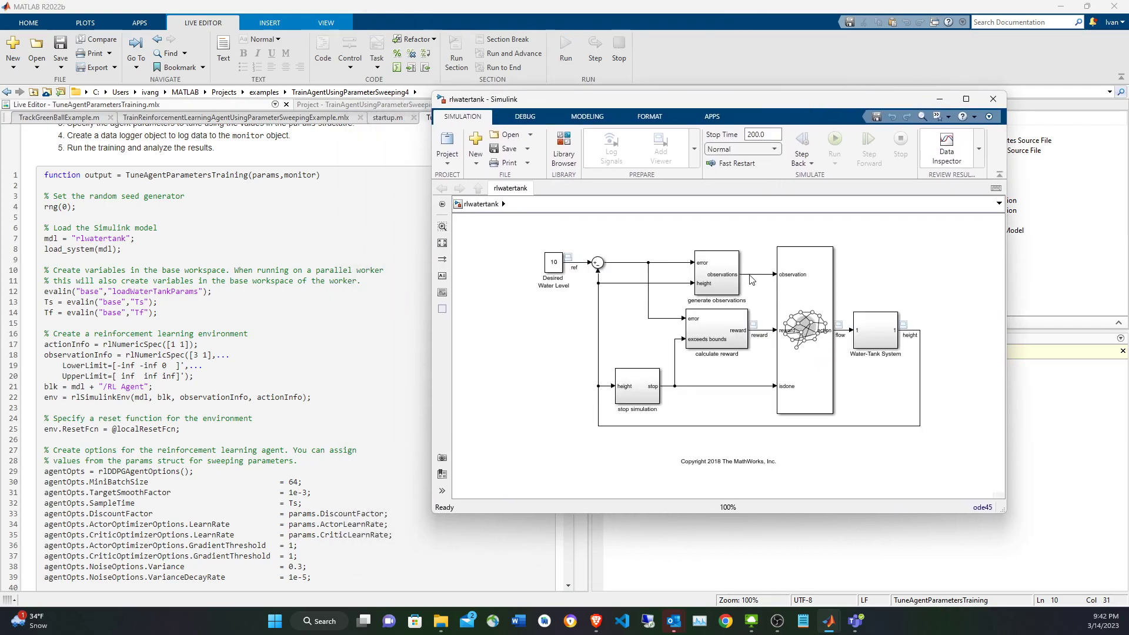
pyautogui.click(196, 296)
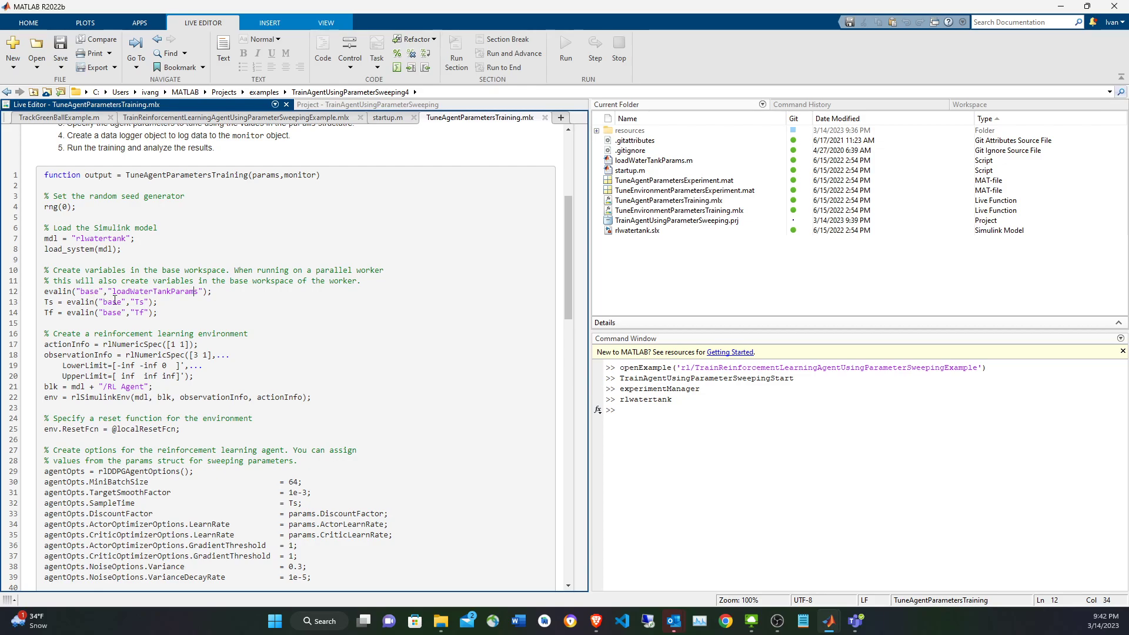
pyautogui.moveTo(165, 316); pyautogui.dragTo(41, 291)
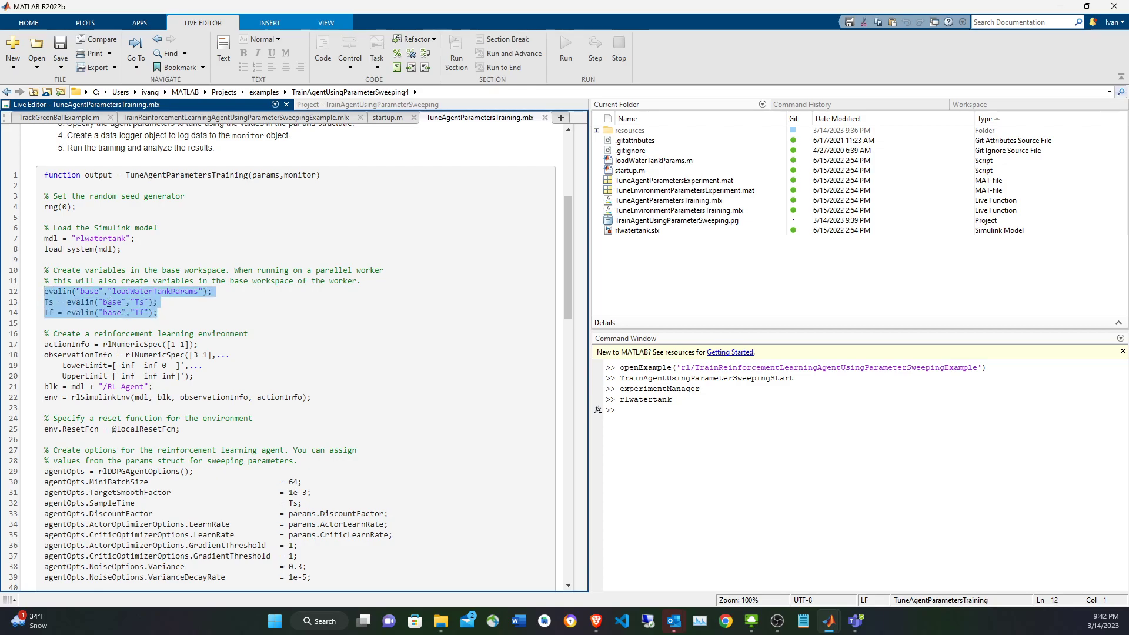
pyautogui.scroll(-2, 114, 305)
pyautogui.click(186, 286)
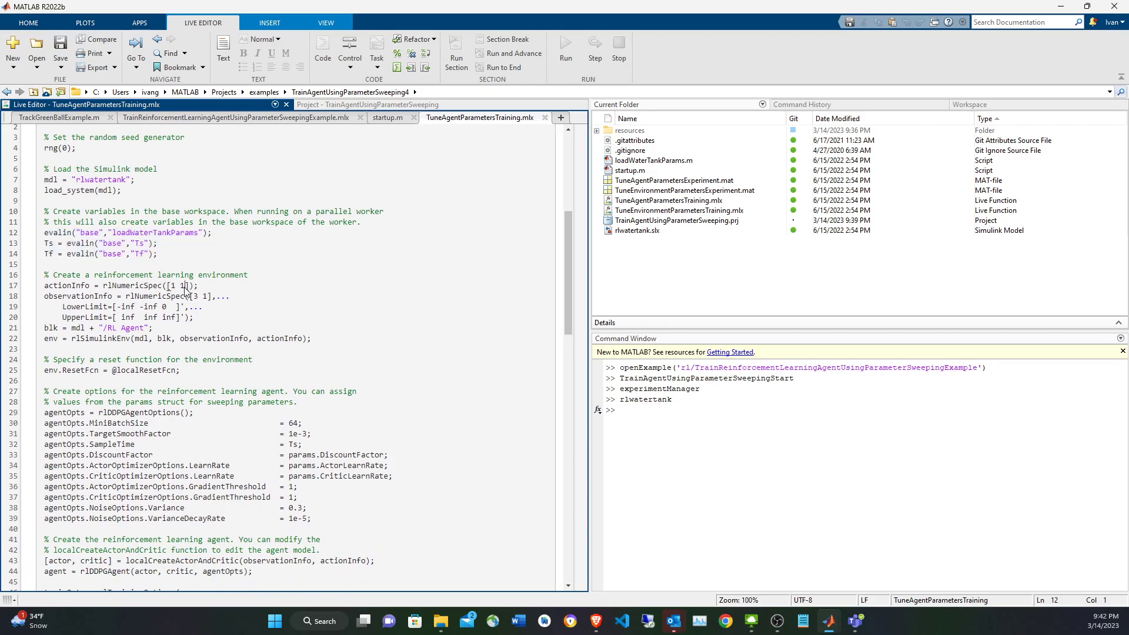
# Examine the actionInfo and observationInfo definitions created with rlNumericSpec in the environment section.
pyautogui.doubleClick(148, 287)
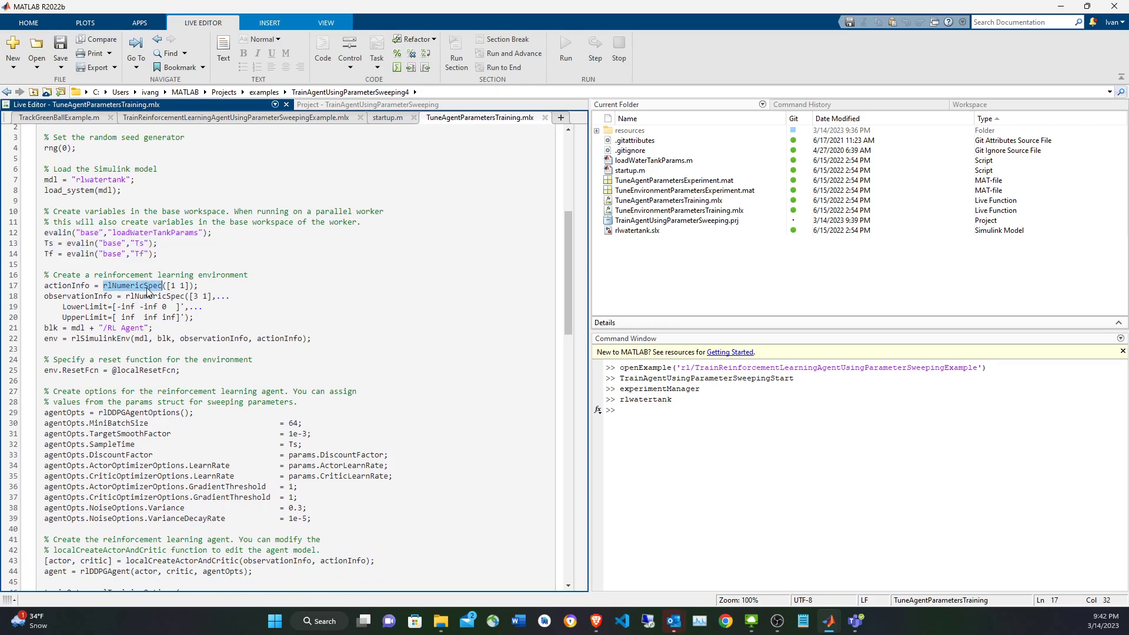
pyautogui.doubleClick(81, 287)
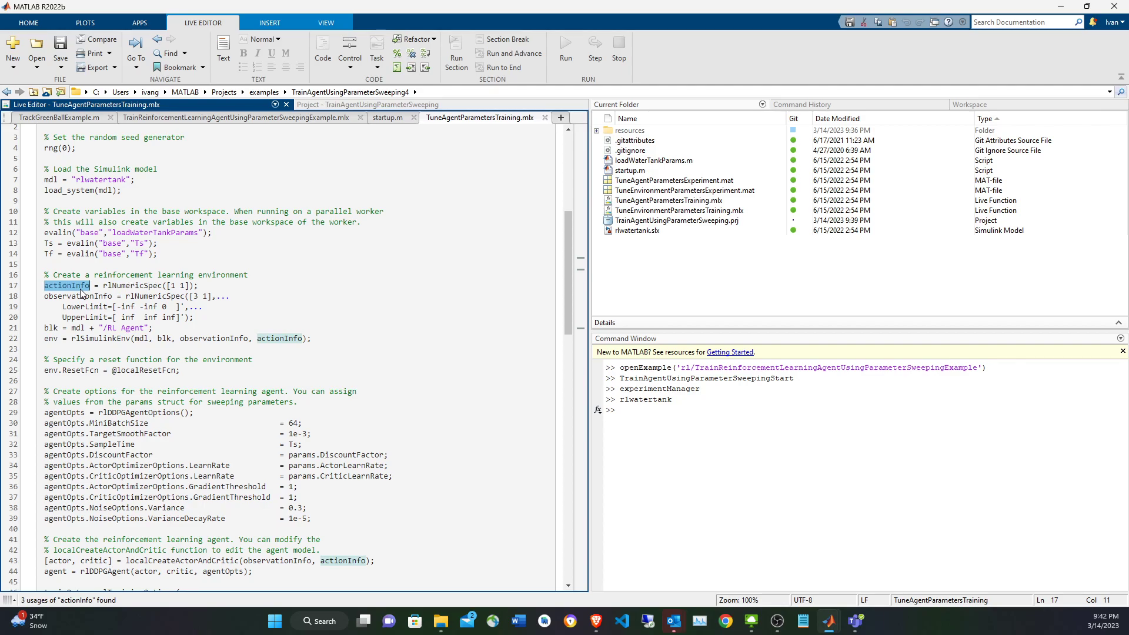
pyautogui.click(241, 295)
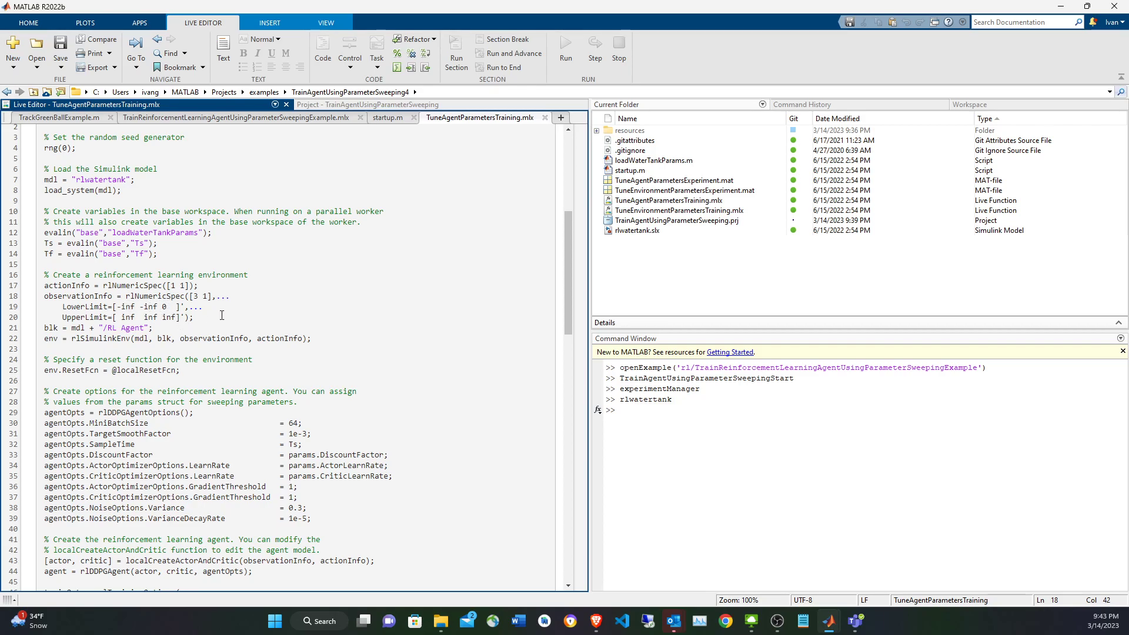
pyautogui.doubleClick(83, 297)
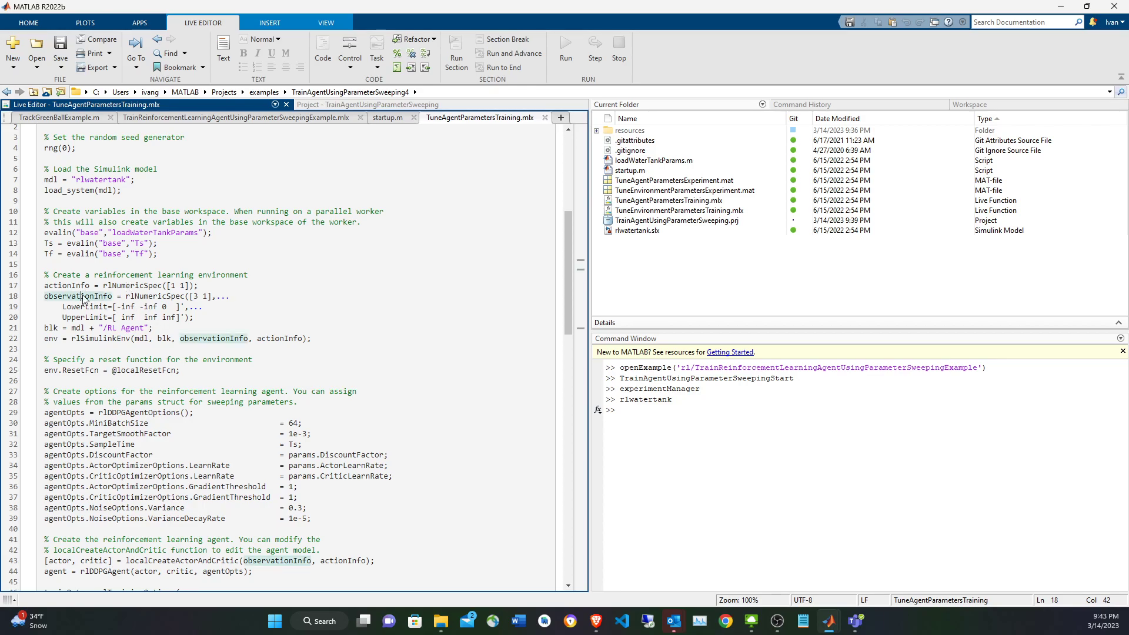
# Trace the arguments of the rlSimulinkEnv call, including blk and actionInfo, and the uses of the resulting env variable.
pyautogui.doubleClick(288, 339)
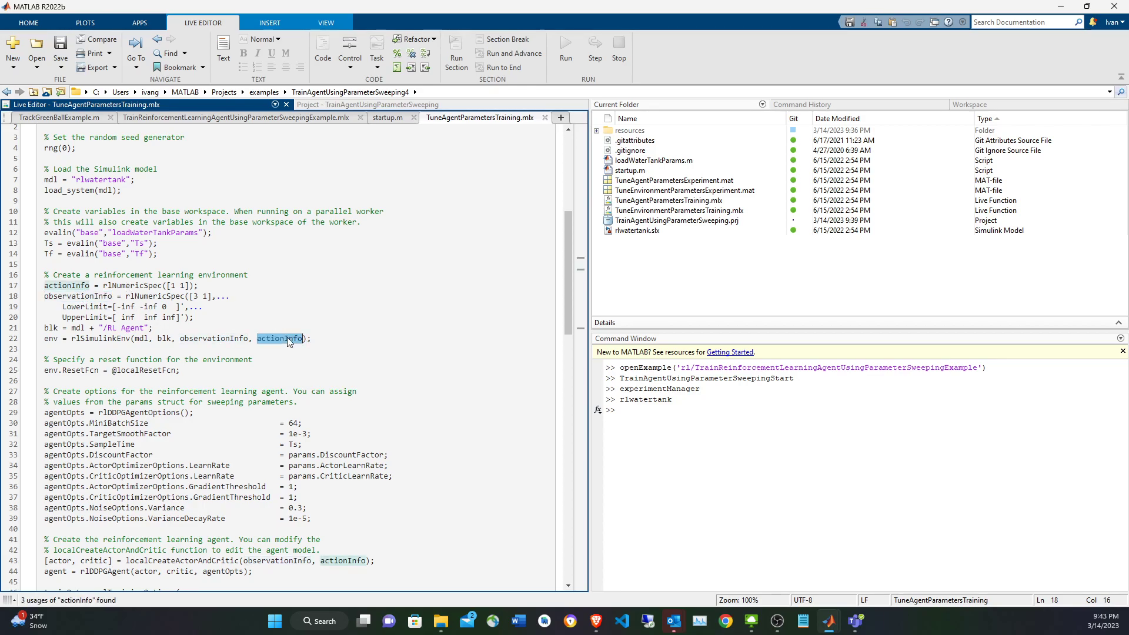
pyautogui.doubleClick(165, 338)
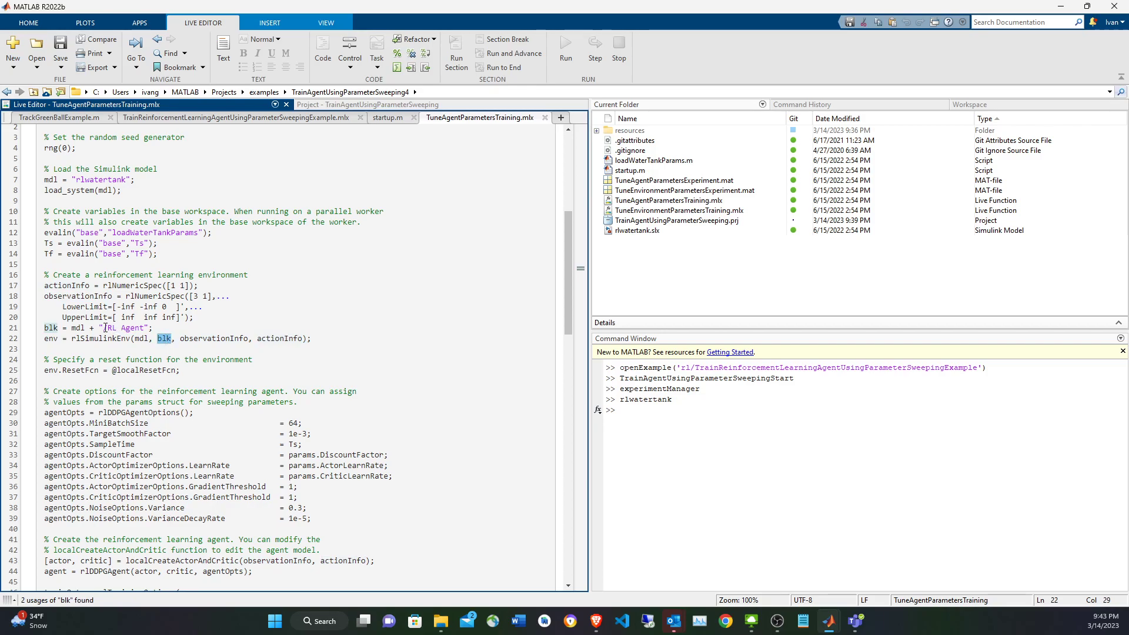
pyautogui.doubleClick(118, 340)
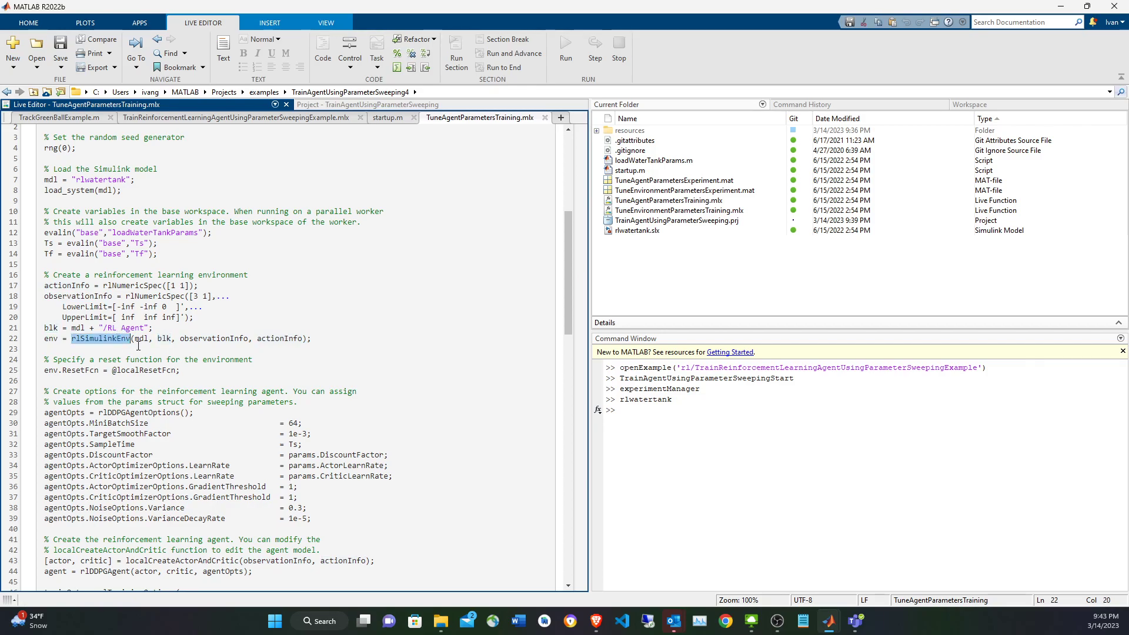
pyautogui.click(147, 344)
pyautogui.doubleClick(165, 339)
pyautogui.doubleClick(54, 339)
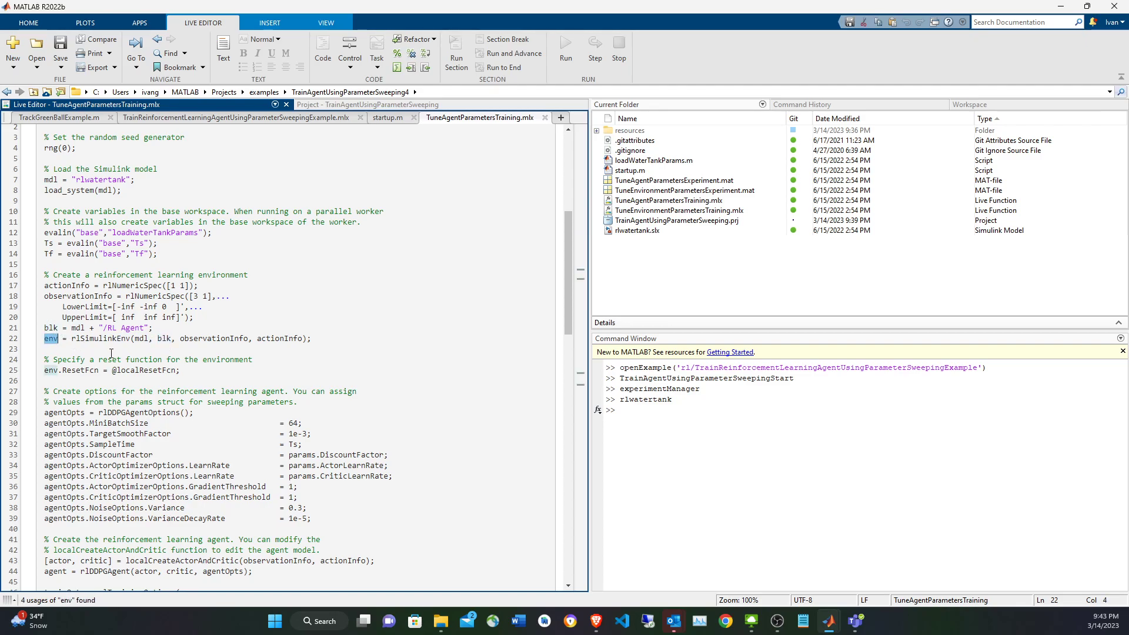
pyautogui.click(164, 341)
# Find the localResetFcn definition and examine how it randomizes the reference signal and sets the block's Value parameter.
pyautogui.click(160, 371)
pyautogui.scroll(-20, 176, 370)
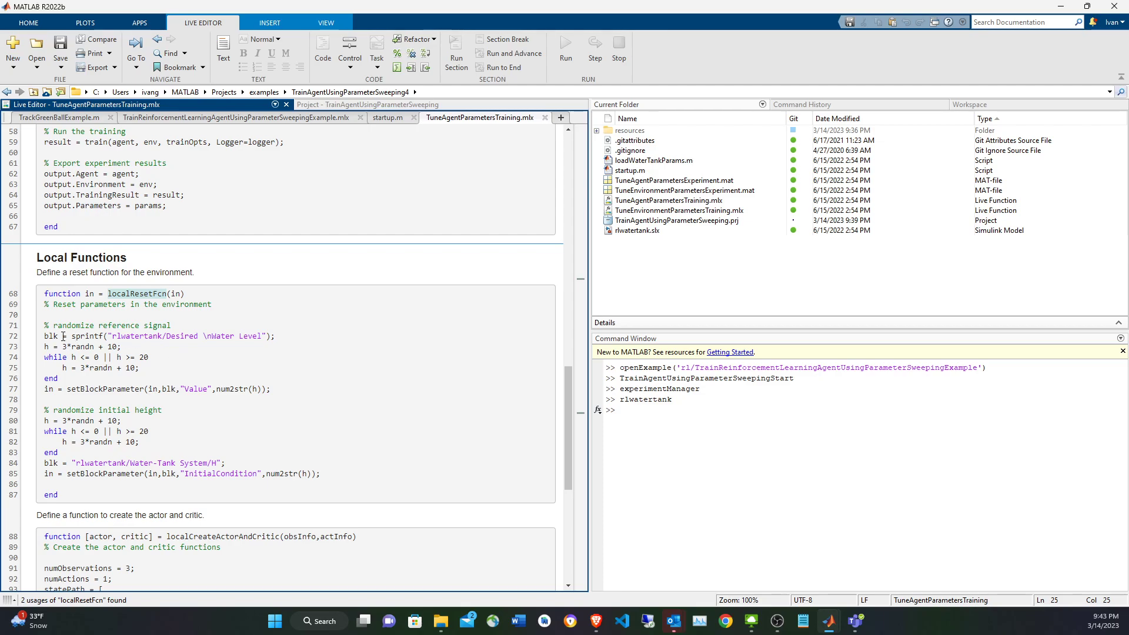
pyautogui.click(49, 346)
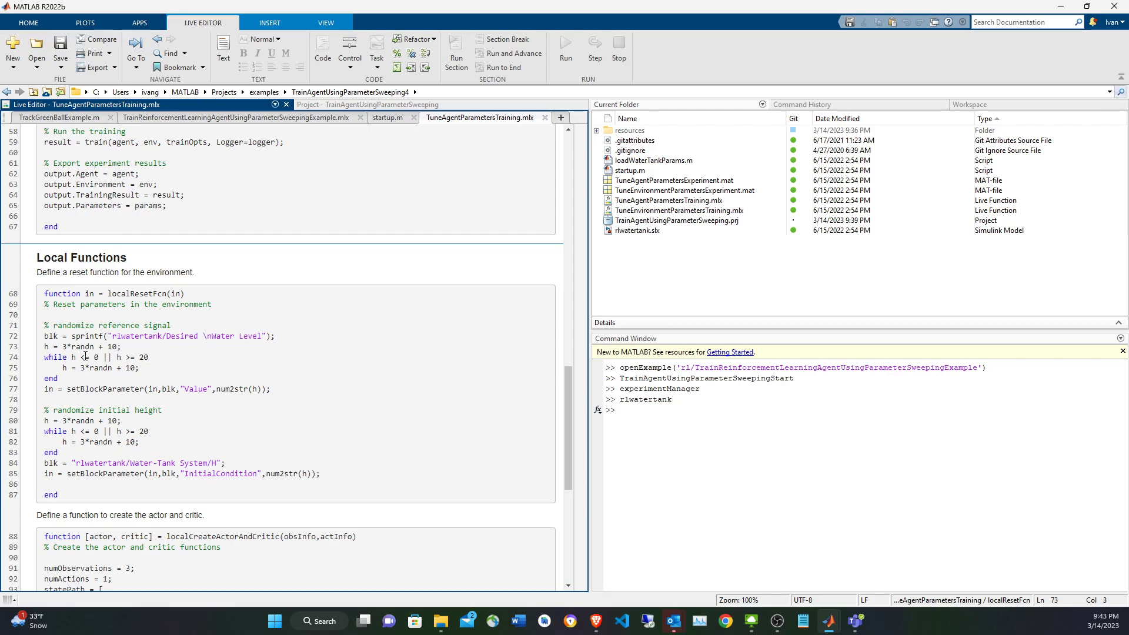
pyautogui.moveTo(71, 357); pyautogui.dragTo(166, 369)
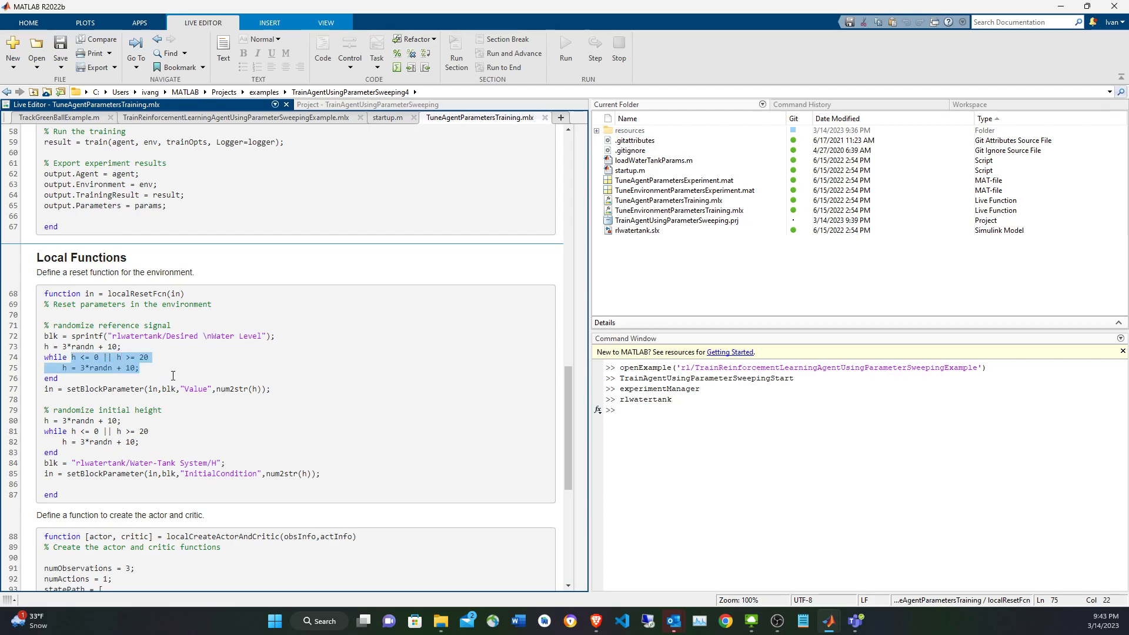
pyautogui.click(173, 380)
pyautogui.doubleClick(168, 390)
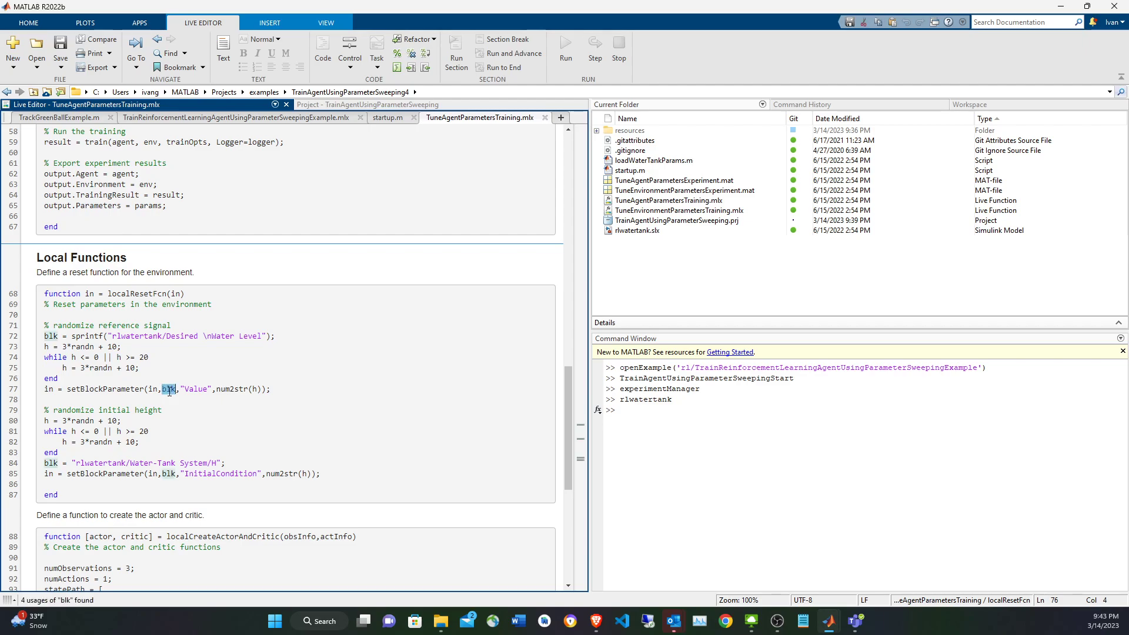
pyautogui.click(234, 389)
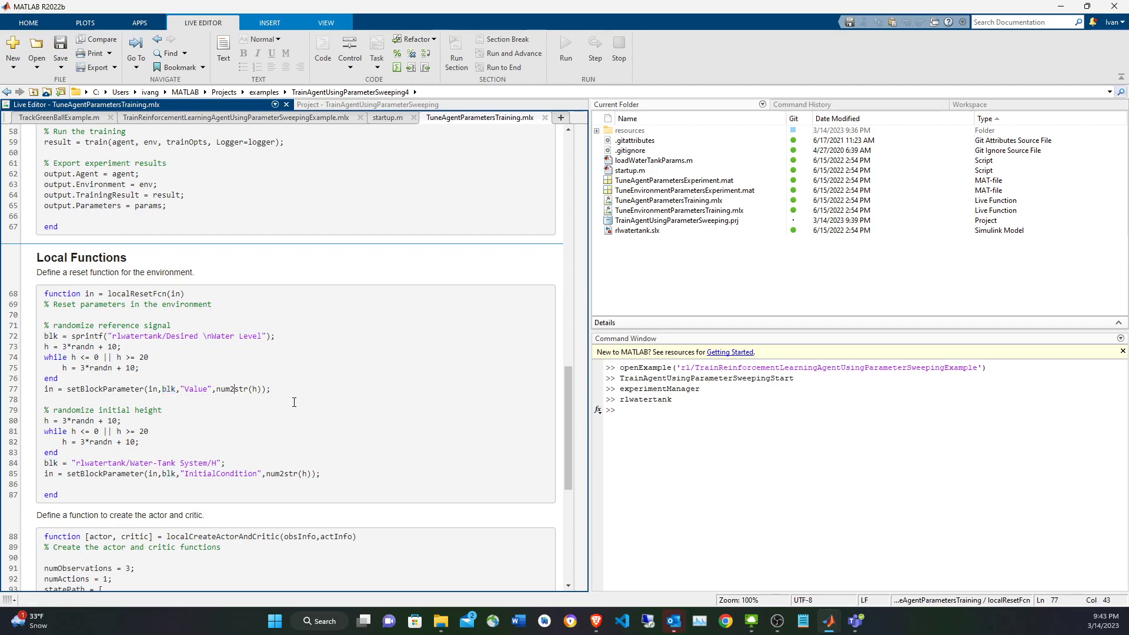
# Switch to the rlwatertank model in Simulink and locate the Desired Water Level block.
pyautogui.moveTo(829, 620)
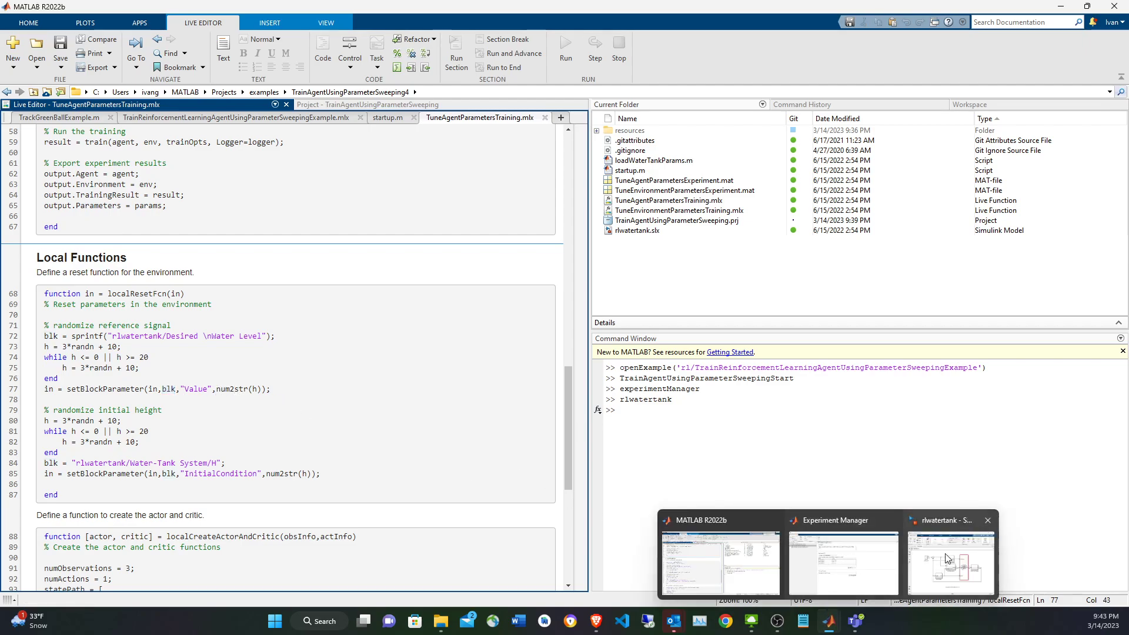
pyautogui.click(952, 555)
pyautogui.click(555, 265)
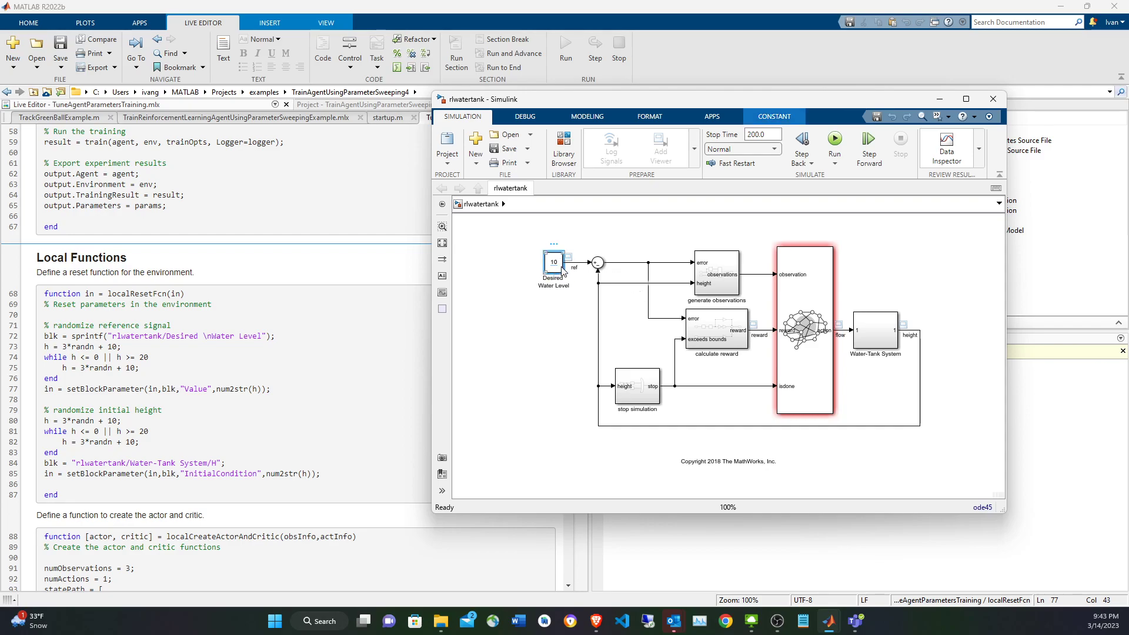
# Open the Water-Tank System subsystem, inspect the block parameters of the H integrator, and dismiss them without changes.
pyautogui.doubleClick(882, 335)
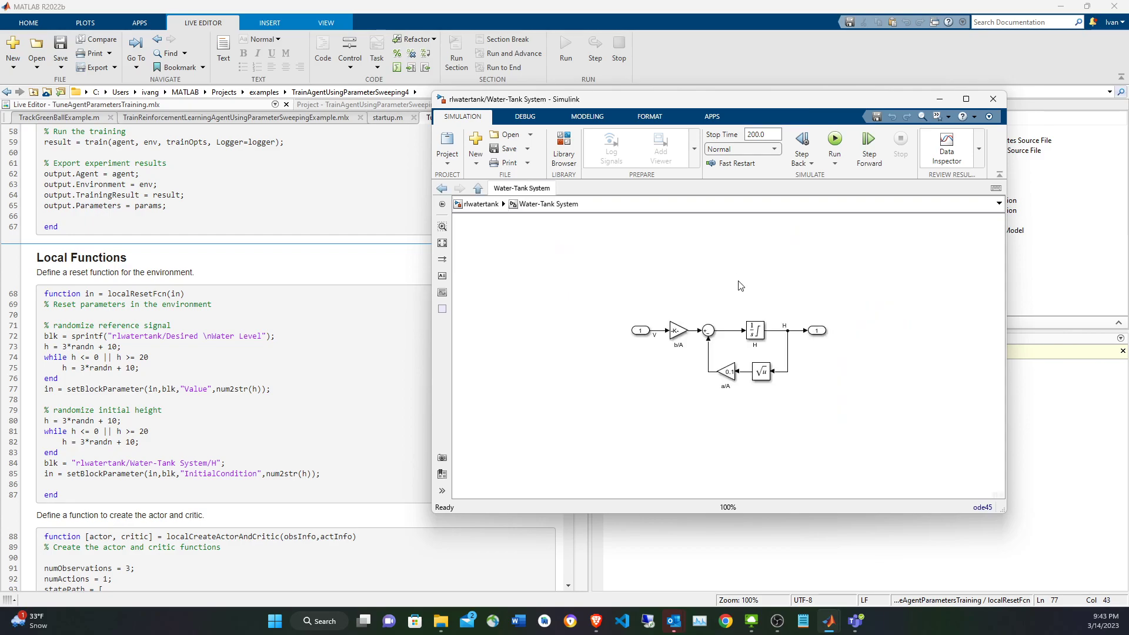
pyautogui.press('space')
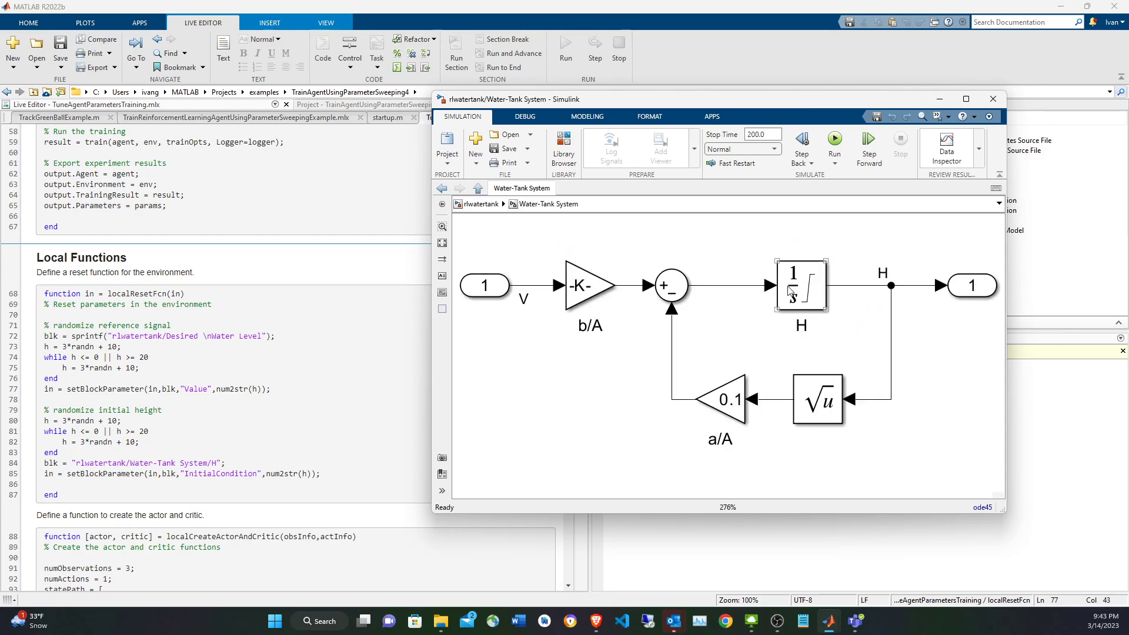
pyautogui.click(679, 294)
pyautogui.doubleClick(808, 289)
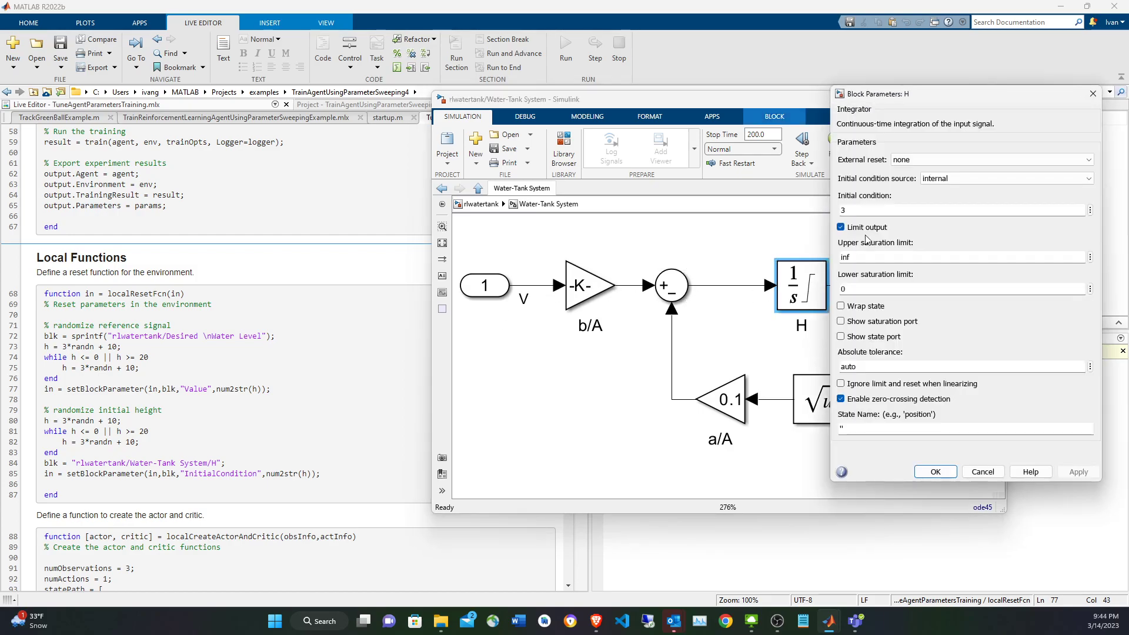
pyautogui.click(982, 472)
# Check the InitialCondition line in localResetFcn, return the Simulink model to its top level, and go back to the code.
pyautogui.click(276, 474)
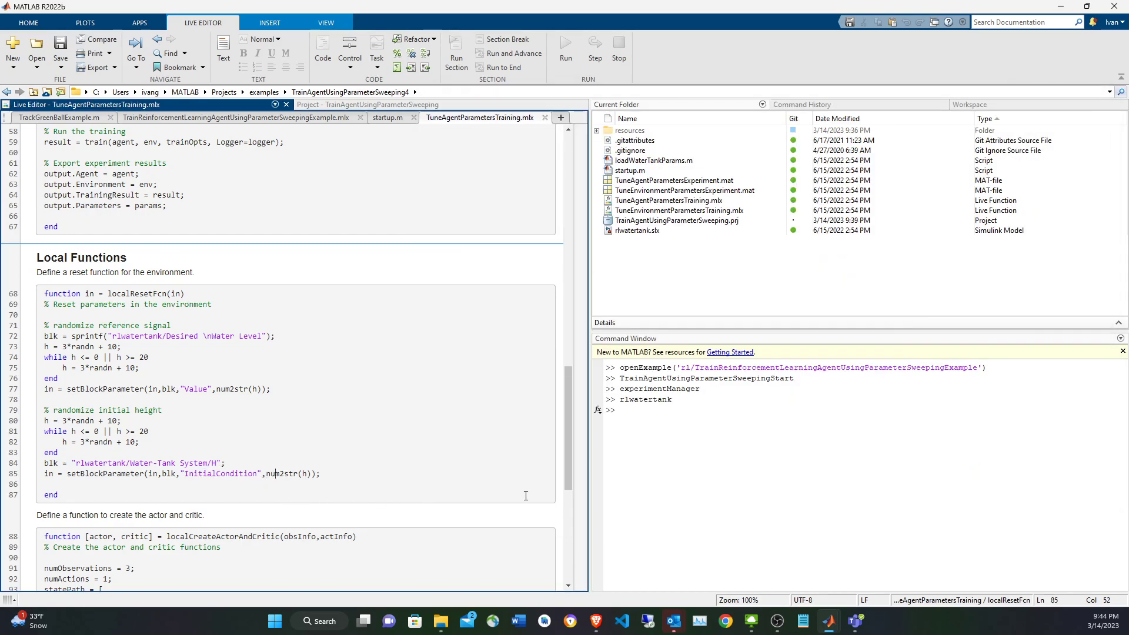
pyautogui.hotkey('alt', 'Tab')
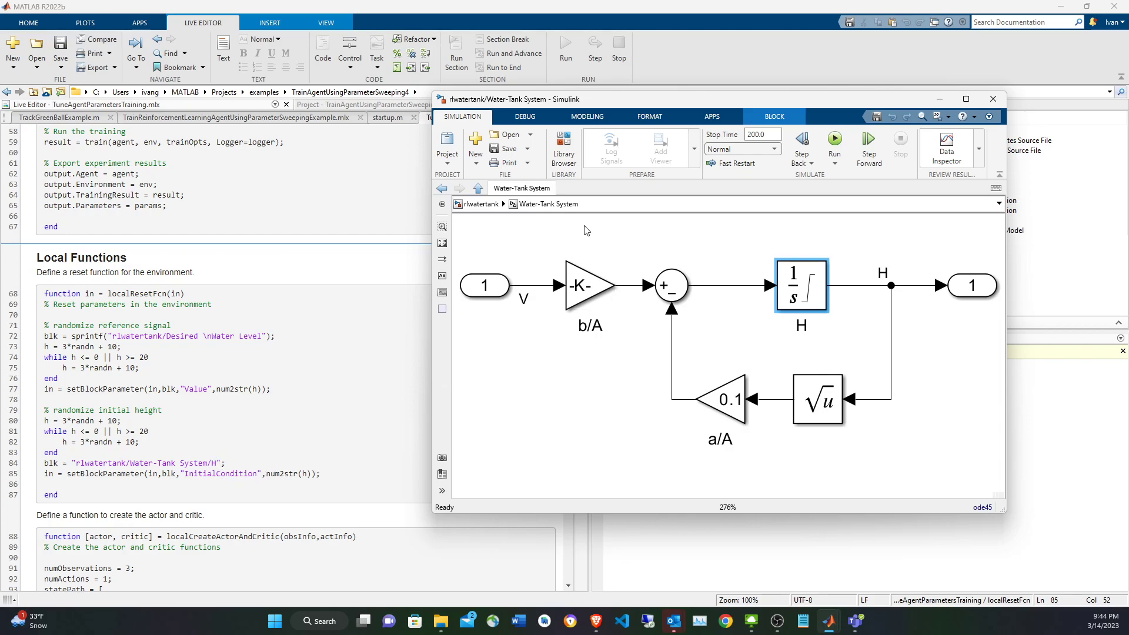
pyautogui.click(481, 204)
pyautogui.click(211, 458)
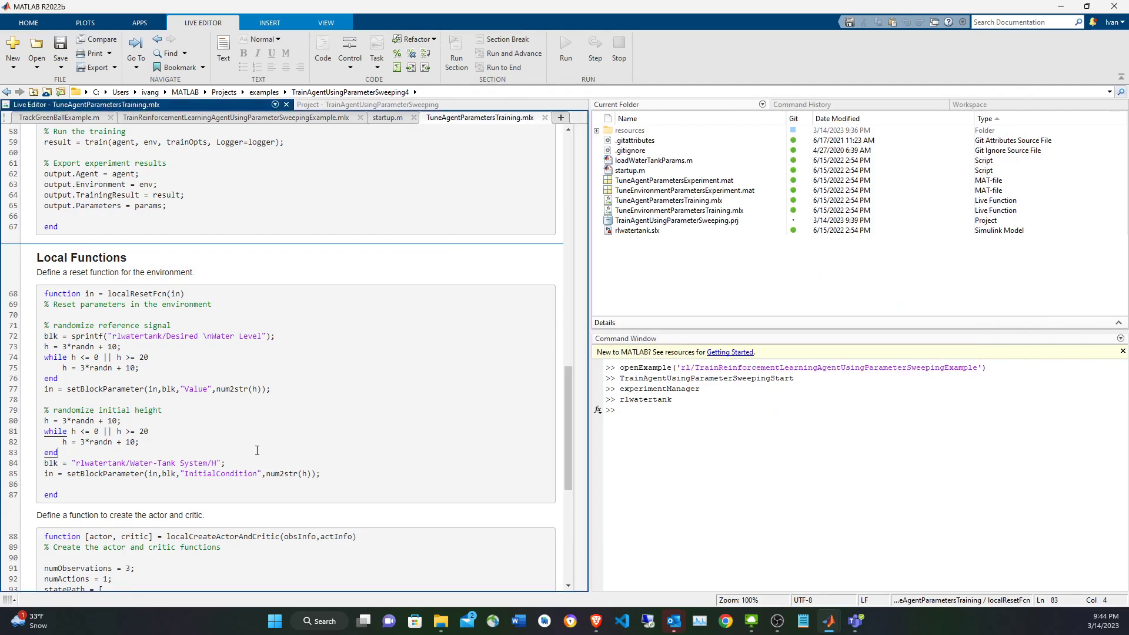
# Return to the line that assigns localResetFcn to env.ResetFcn in the training function.
pyautogui.scroll(20, 235, 454)
pyautogui.scroll(-2, 260, 451)
pyautogui.doubleClick(147, 370)
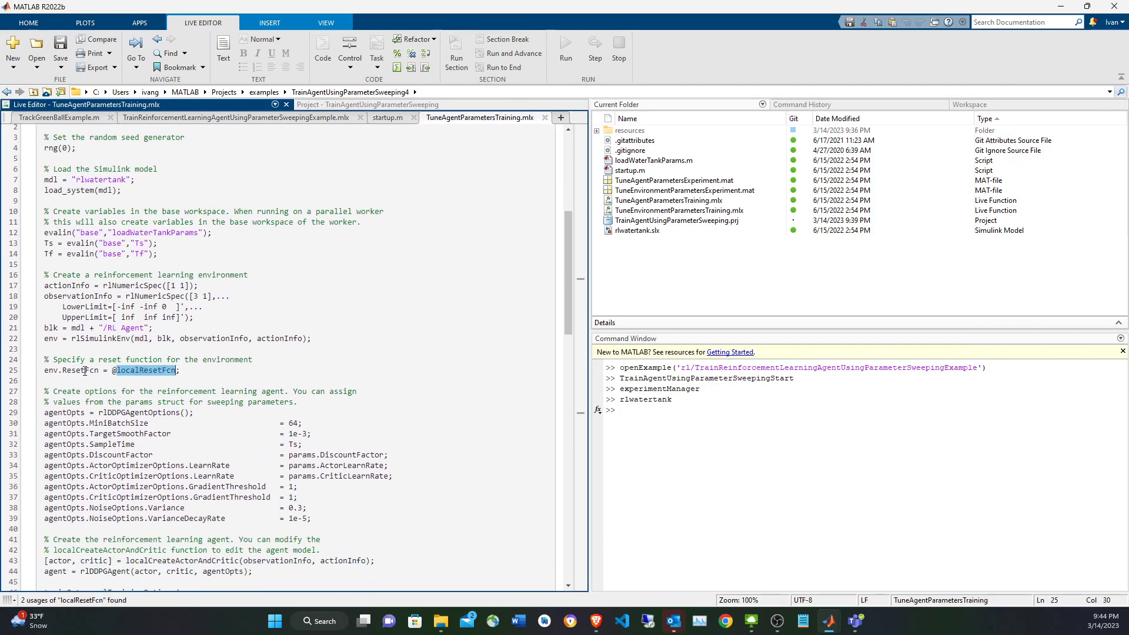
pyautogui.click(109, 368)
# Examine the agentOpts lines that use params values and compare them with the hyperparameters of TuneAgentParametersExperiment in Experiment Manager.
pyautogui.click(203, 391)
pyautogui.scroll(-2, 224, 415)
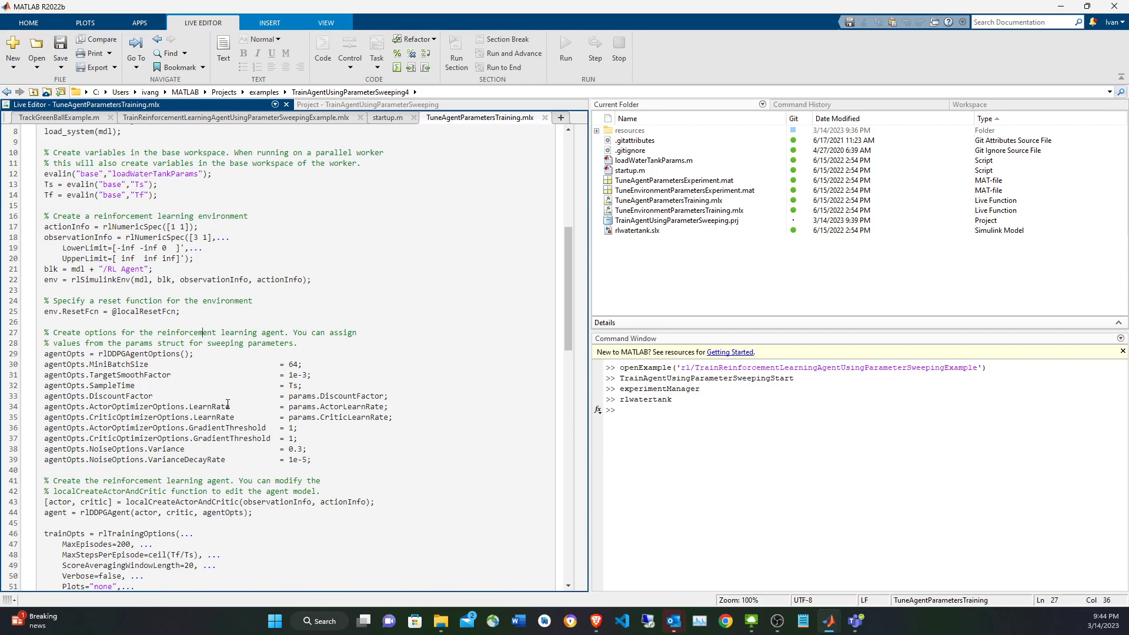
pyautogui.doubleClick(296, 407)
pyautogui.scroll(3, 294, 352)
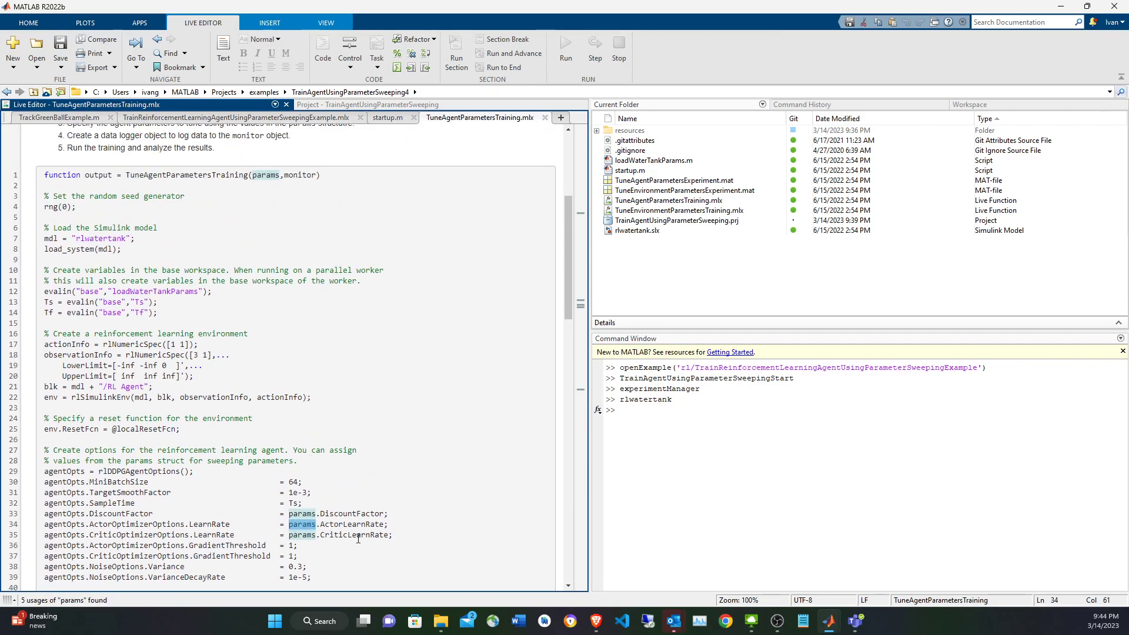
pyautogui.doubleClick(306, 514)
pyautogui.moveTo(392, 514); pyautogui.dragTo(63, 513)
pyautogui.click(226, 492)
pyautogui.scroll(-5, 241, 487)
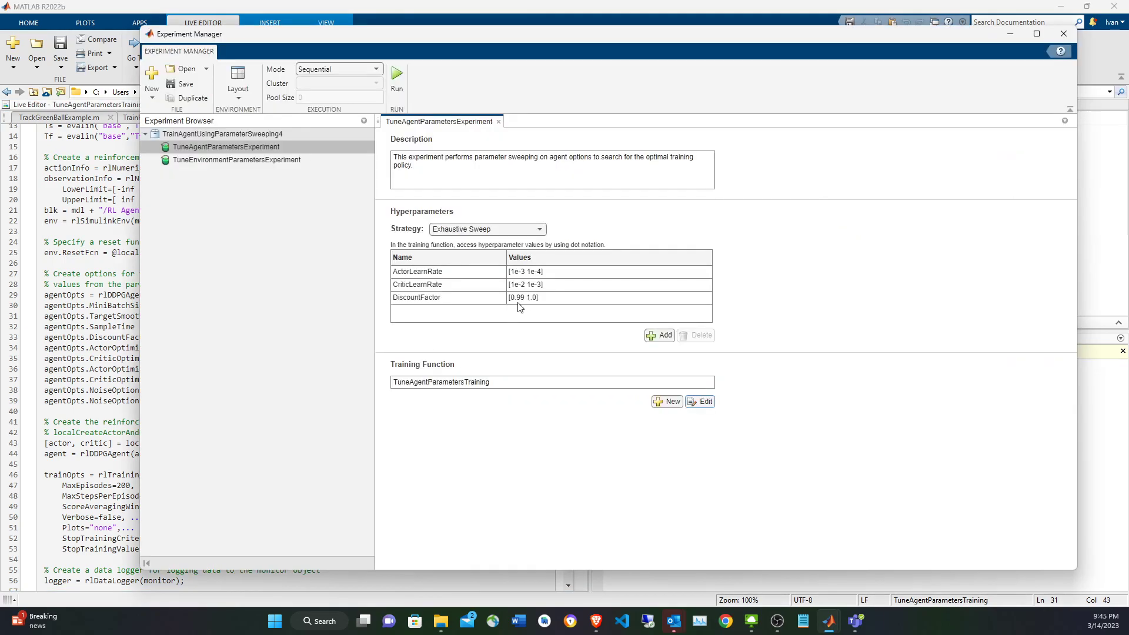
pyautogui.hotkey('alt', 'Tab')
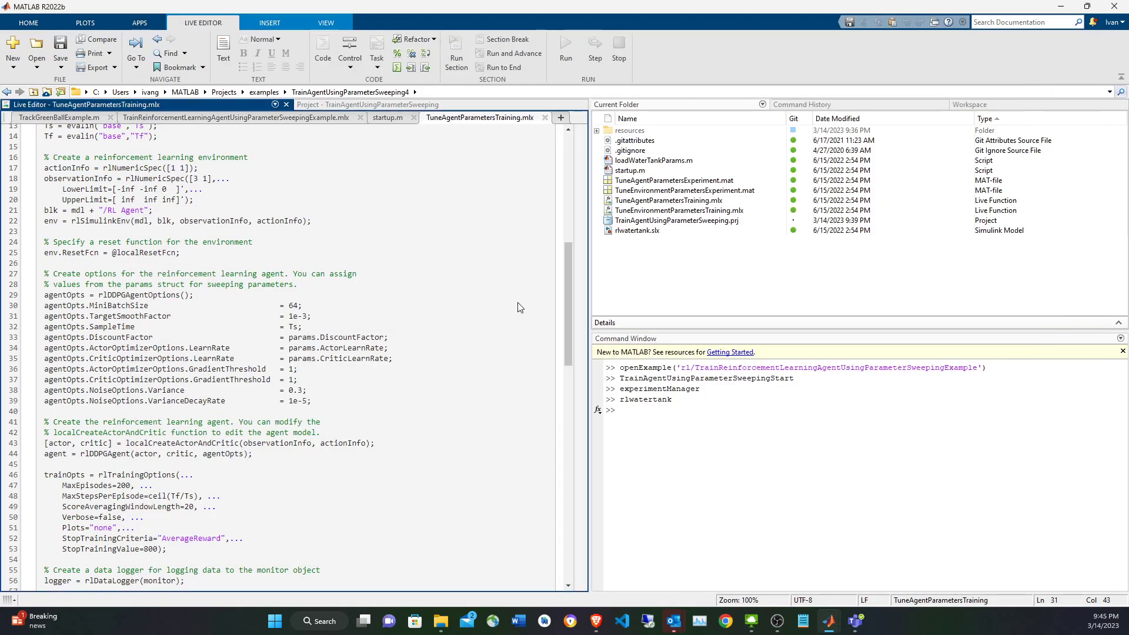
# Locate the localCreateActorAndCritic call in the agent creation code and find its definition under Local Functions.
pyautogui.click(346, 408)
pyautogui.scroll(-2, 346, 404)
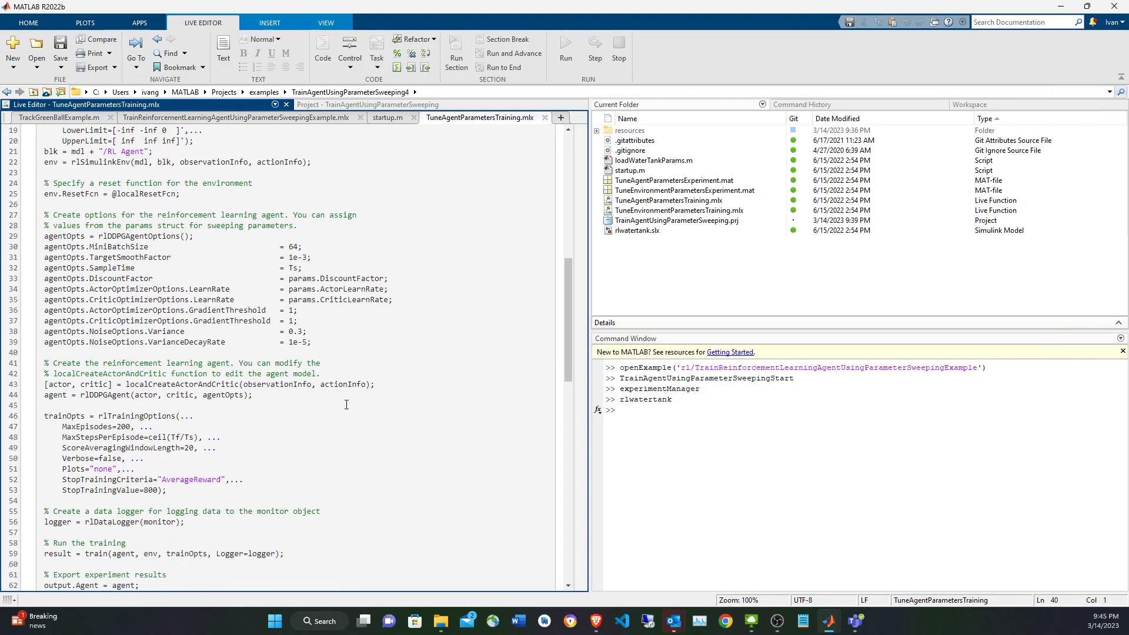
pyautogui.doubleClick(203, 384)
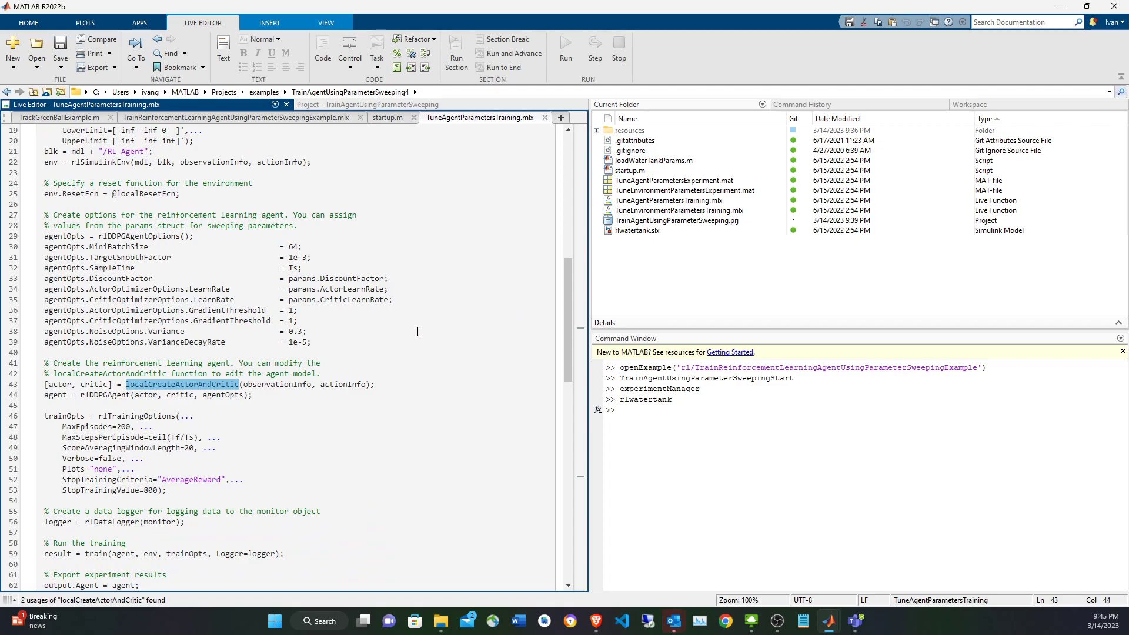
pyautogui.scroll(-9, 430, 341)
pyautogui.scroll(8, 431, 342)
pyautogui.scroll(2, 239, 372)
pyautogui.scroll(-20, 211, 385)
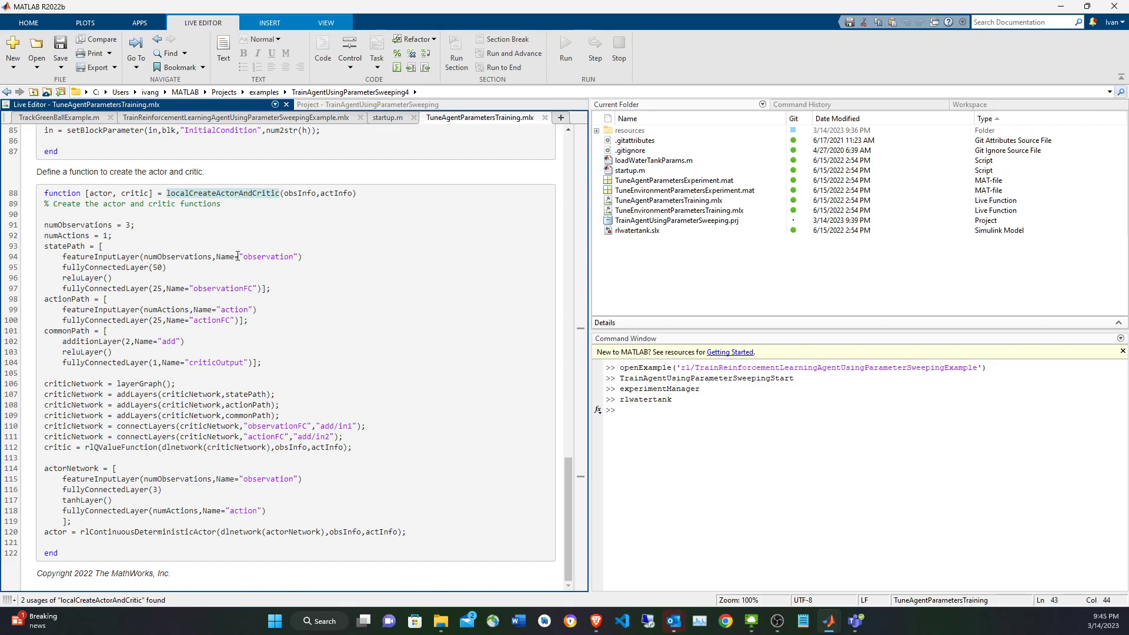
# Examine how the critic is built in localCreateActorAndCritic, from the observation and action layers through criticNetwork to rlQValueFunction.
pyautogui.doubleClick(122, 448)
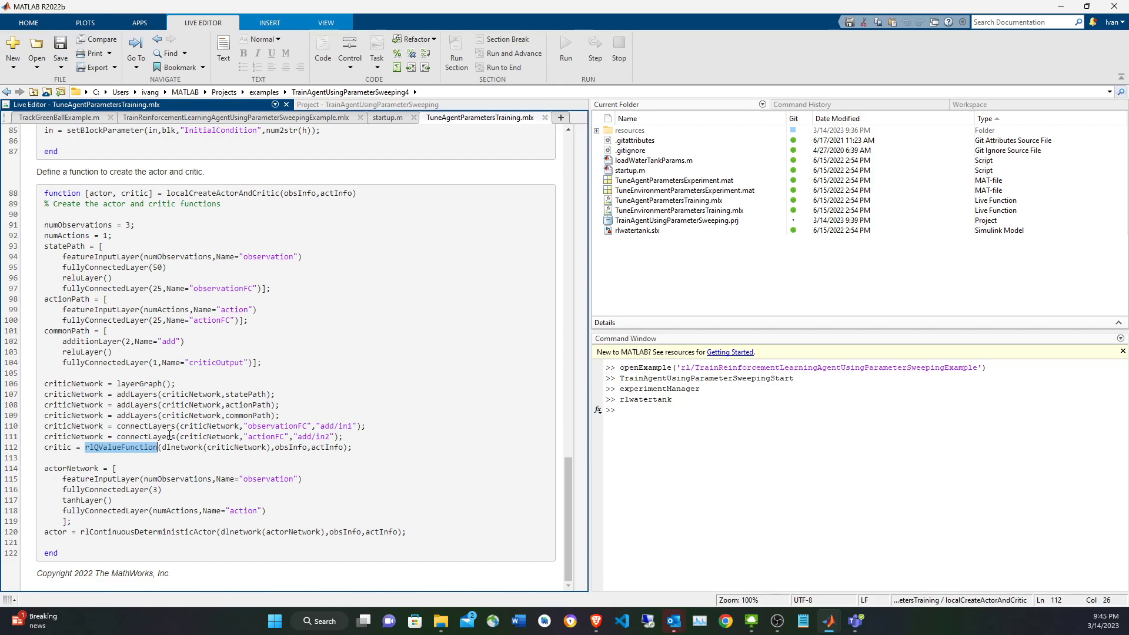
pyautogui.doubleClick(270, 254)
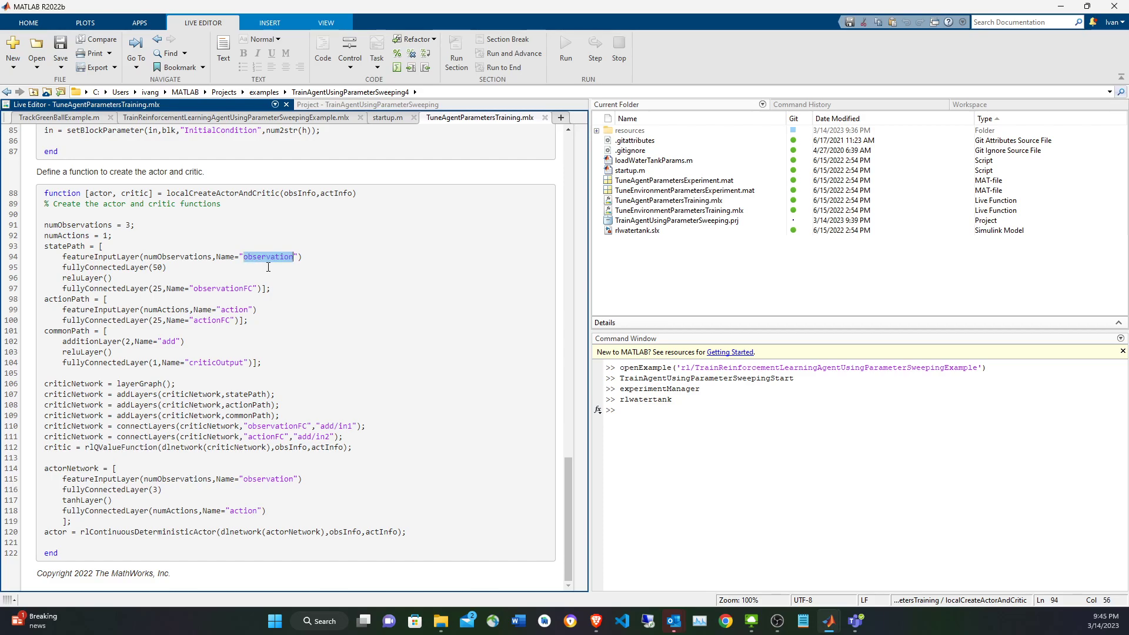
pyautogui.doubleClick(210, 321)
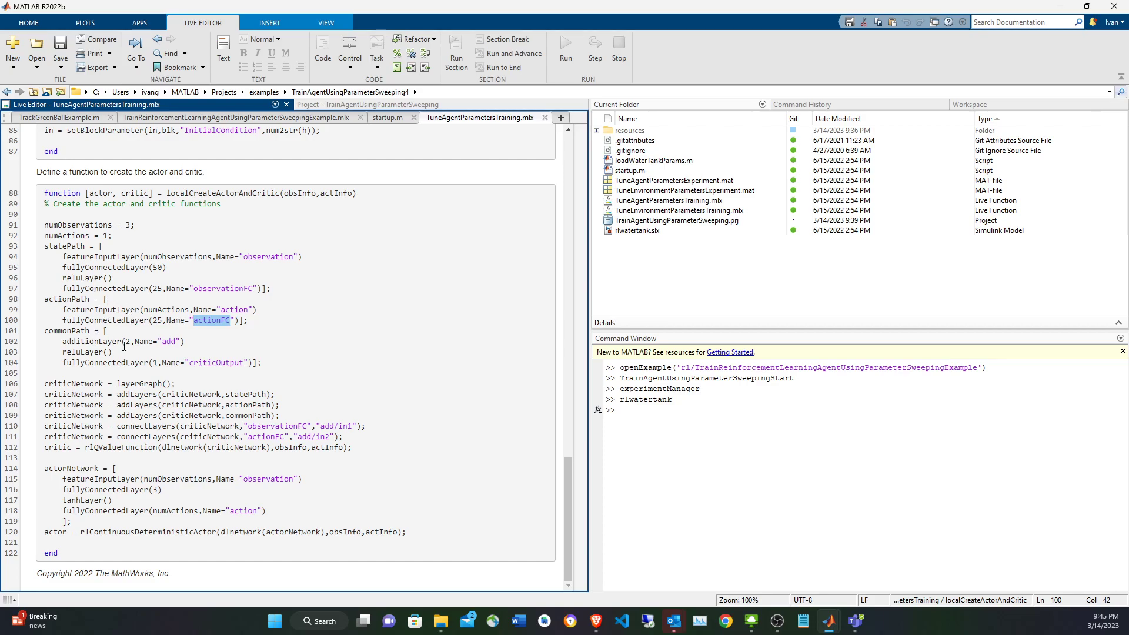
pyautogui.moveTo(374, 439); pyautogui.dragTo(86, 384)
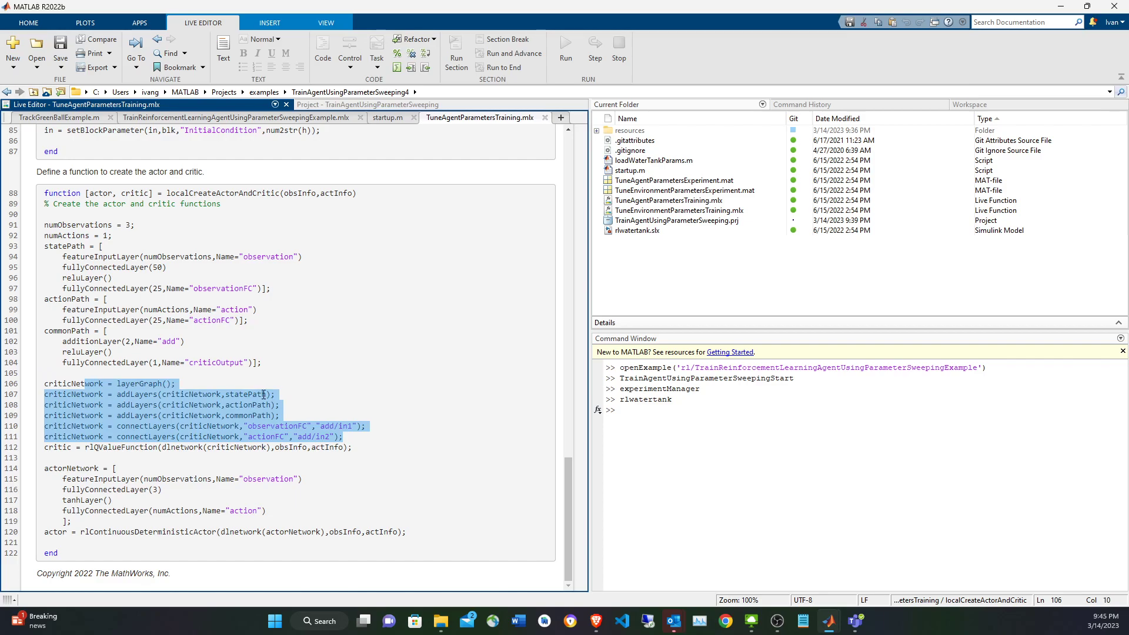
pyautogui.click(298, 384)
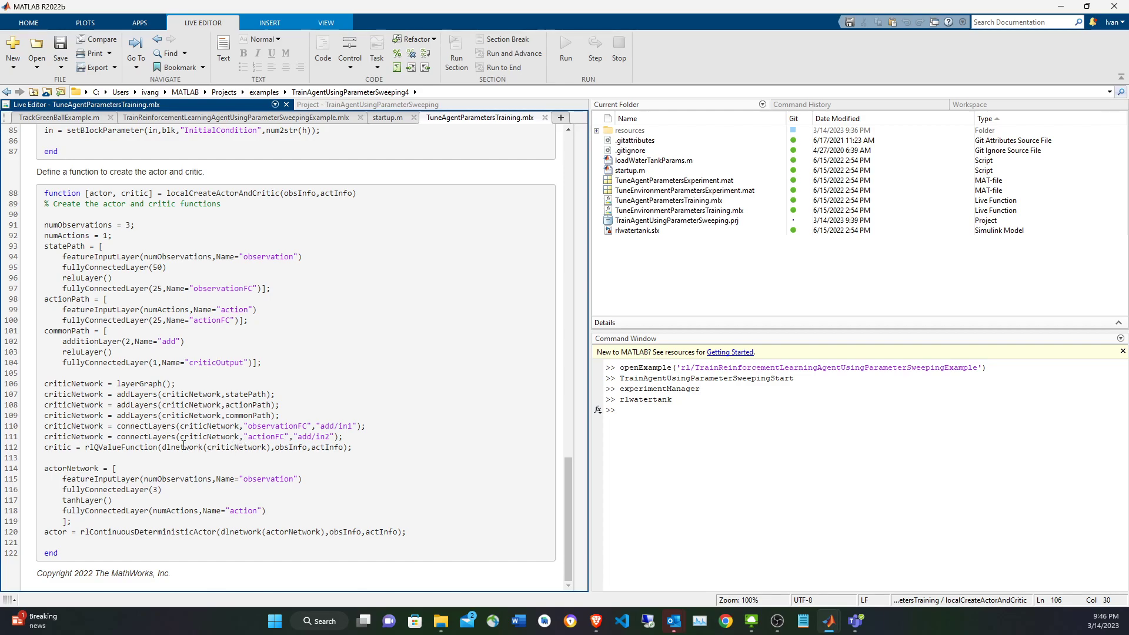
pyautogui.doubleClick(89, 436)
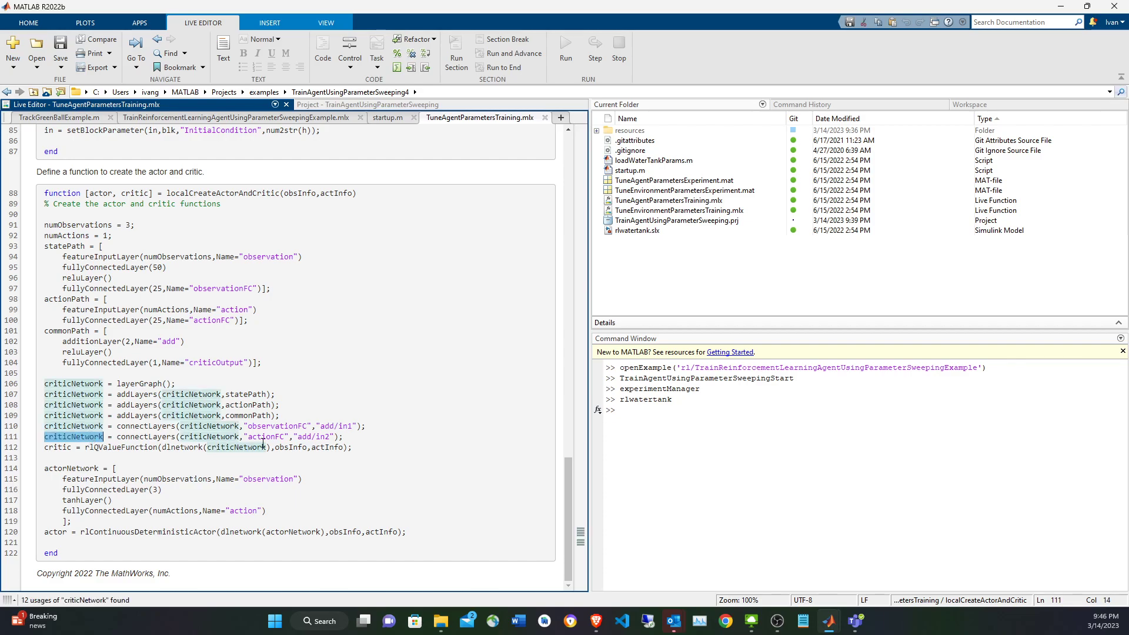
# Examine the rlQValueFunction call that creates the critic, tracing obsInfo and actInfo back to the inputs of localCreateActorAndCritic.
pyautogui.doubleClick(297, 448)
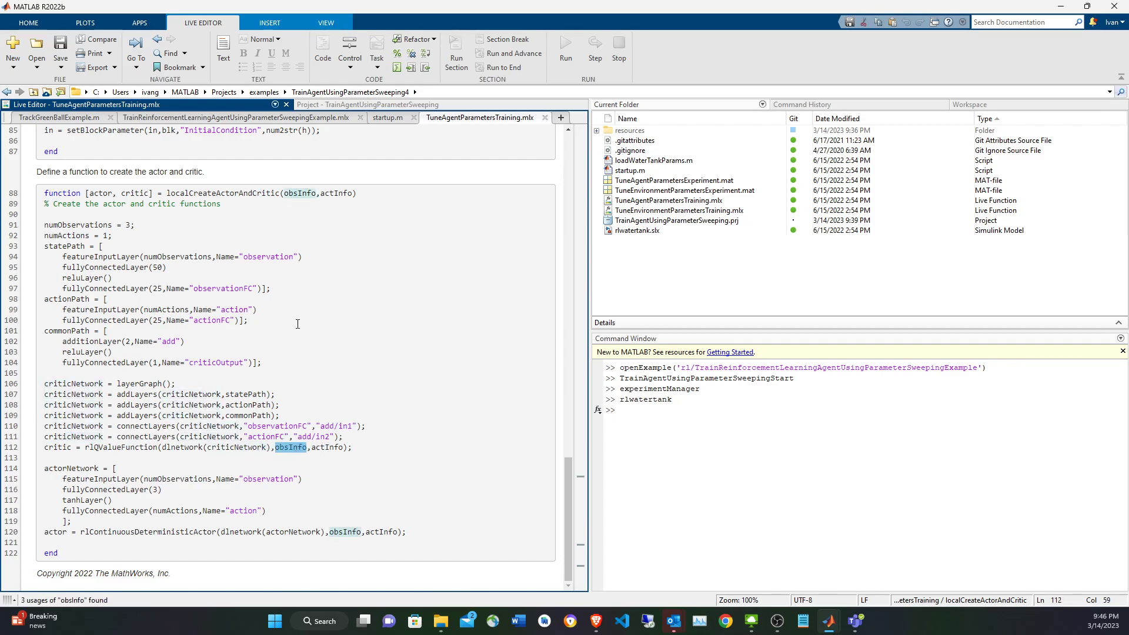
pyautogui.click(339, 193)
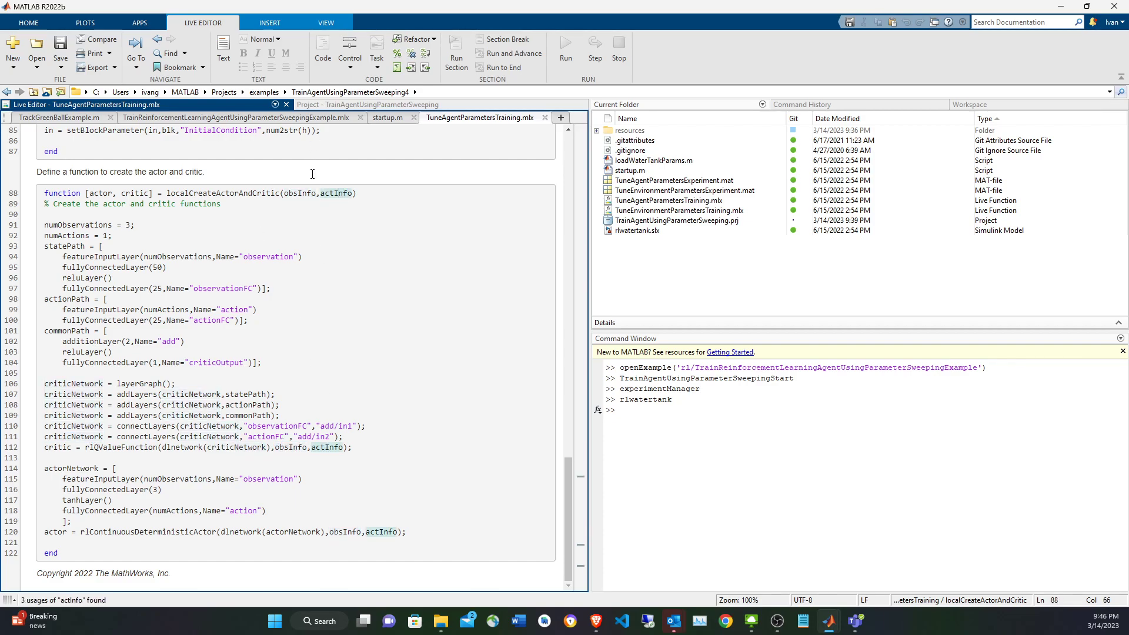
pyautogui.click(290, 448)
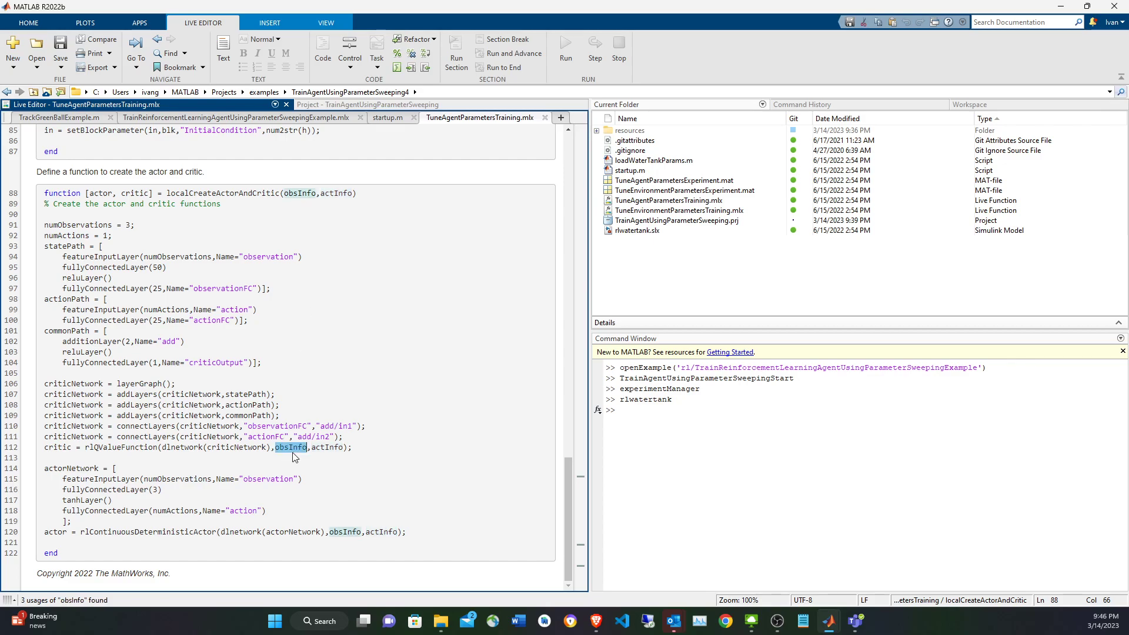
pyautogui.doubleClick(59, 448)
pyautogui.moveTo(85, 448); pyautogui.dragTo(157, 451)
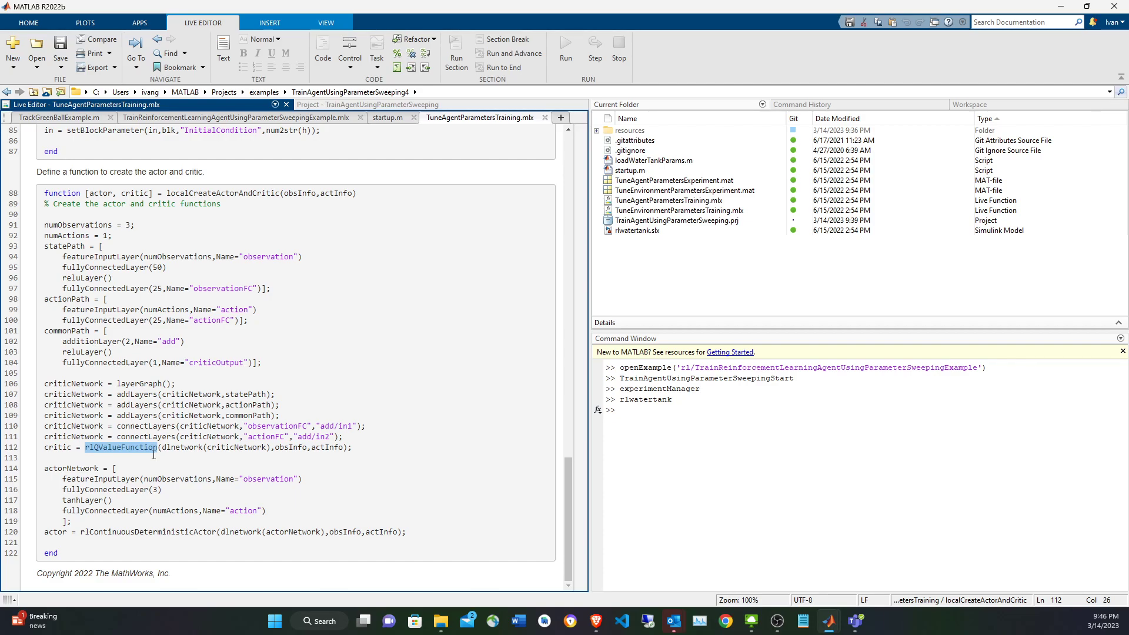
# Examine how the actor is built in localCreateActorAndCritic, from the actorNetwork layers to the rlContinuousDeterministicActor call and its arguments.
pyautogui.click(155, 467)
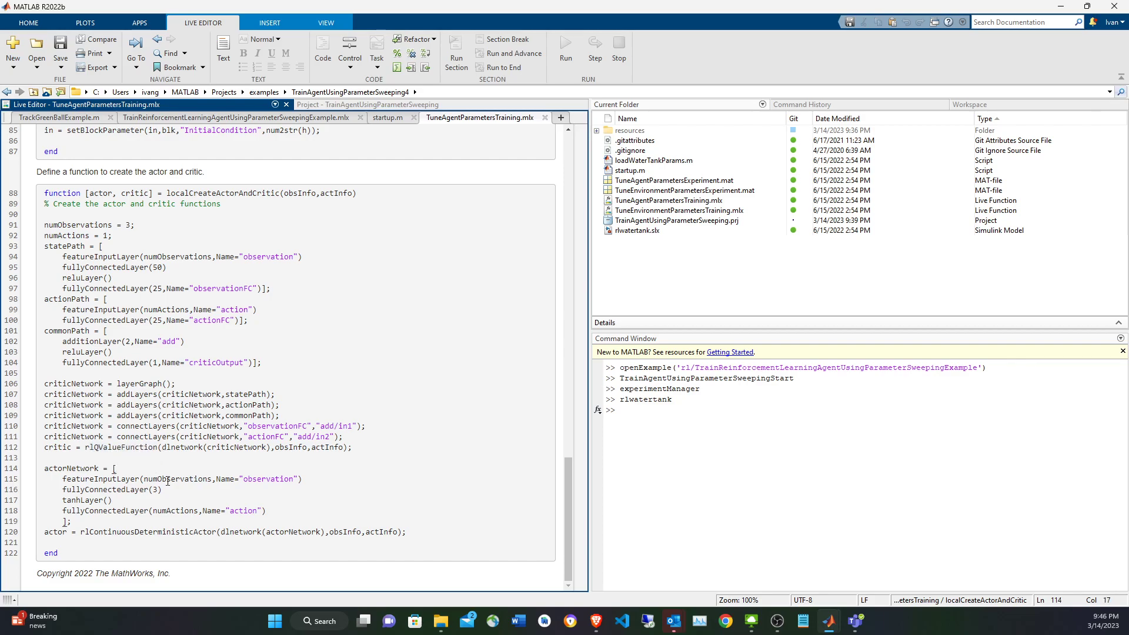
pyautogui.doubleClick(129, 489)
pyautogui.doubleClick(254, 478)
pyautogui.click(167, 510)
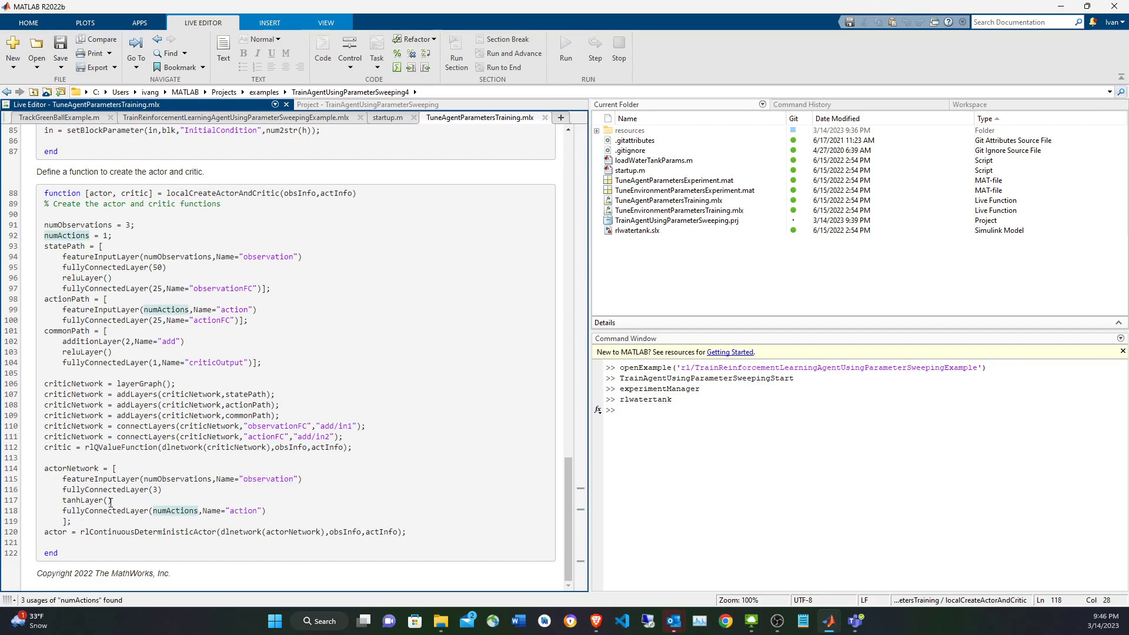
pyautogui.click(80, 467)
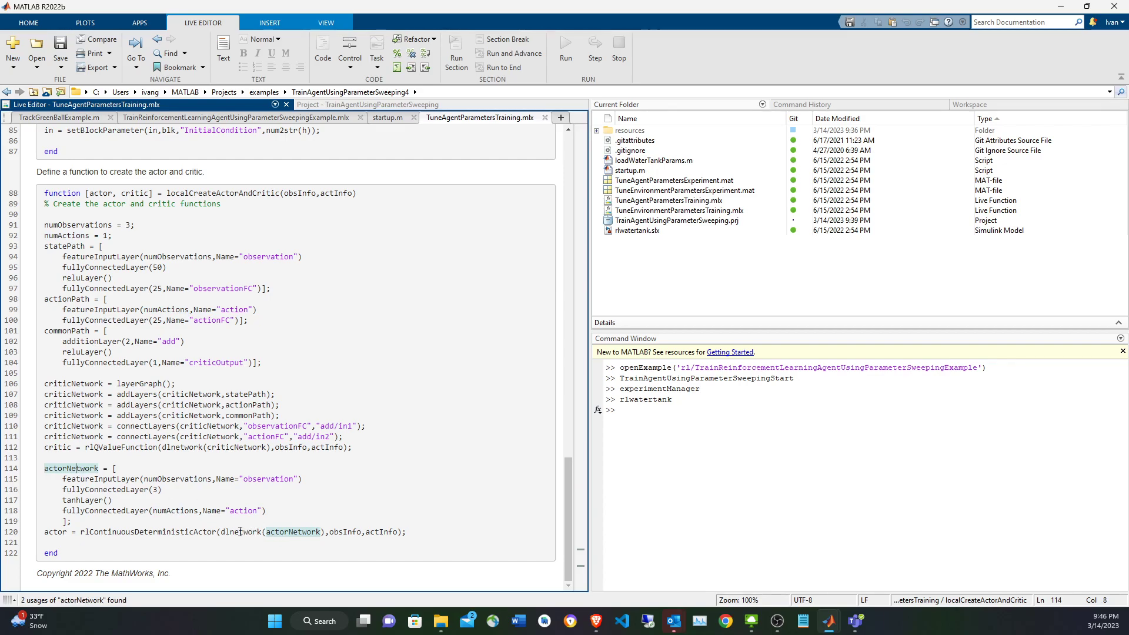
pyautogui.click(356, 533)
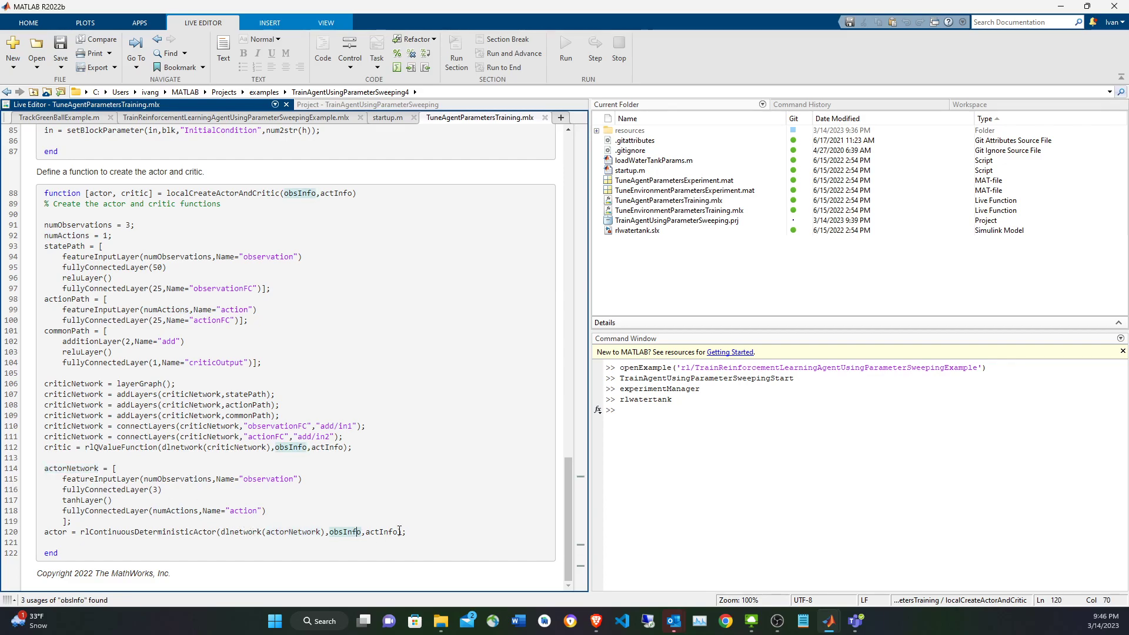
pyautogui.click(399, 532)
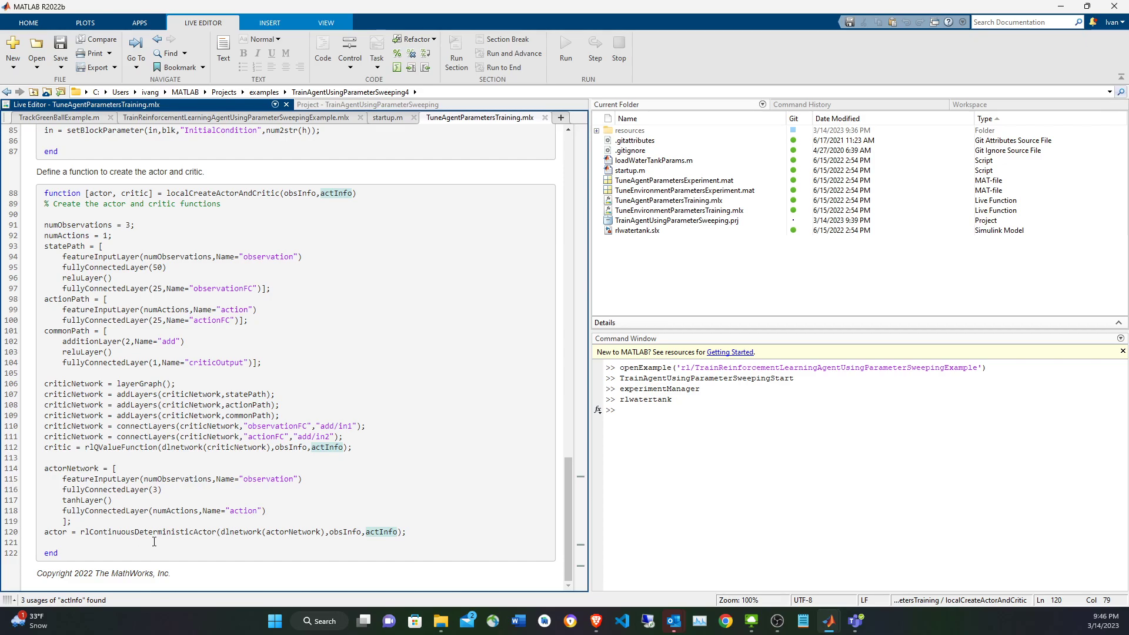
pyautogui.doubleClick(51, 532)
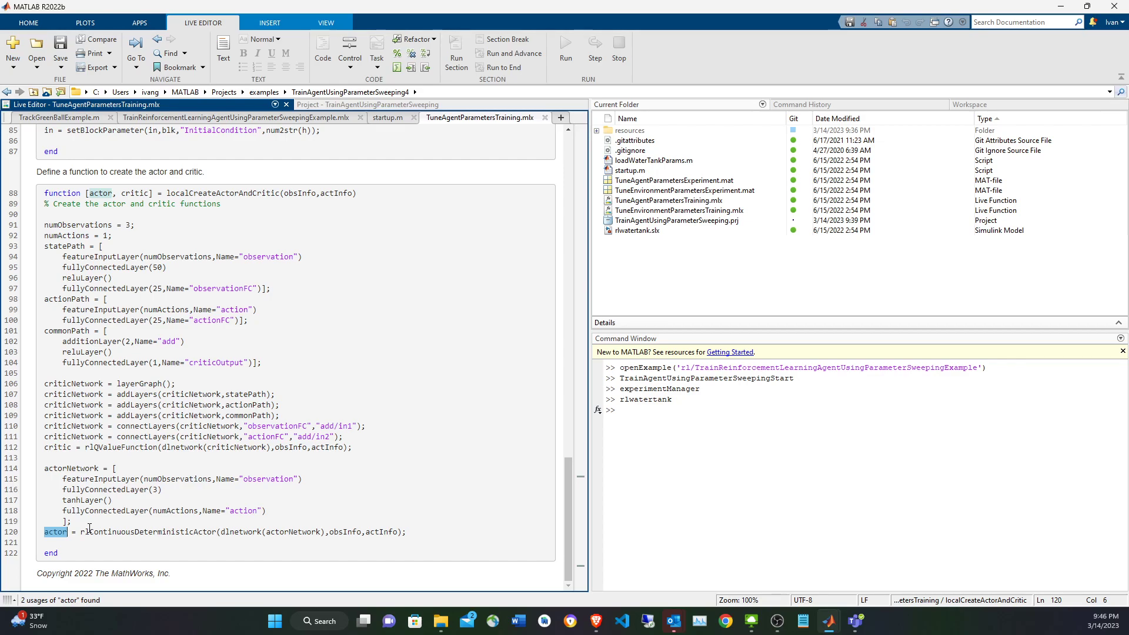
# Return to the agent creation code and examine how rlDDPGAgent combines actor, critic and agentOpts, including the swept params values.
pyautogui.scroll(7, 338, 465)
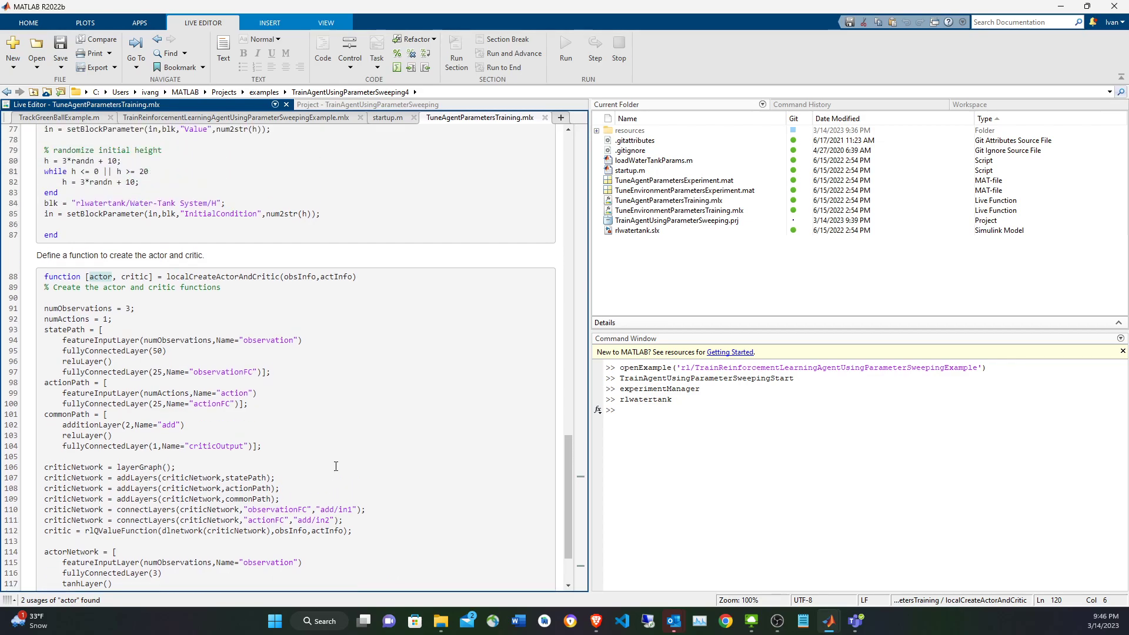
pyautogui.scroll(15, 342, 456)
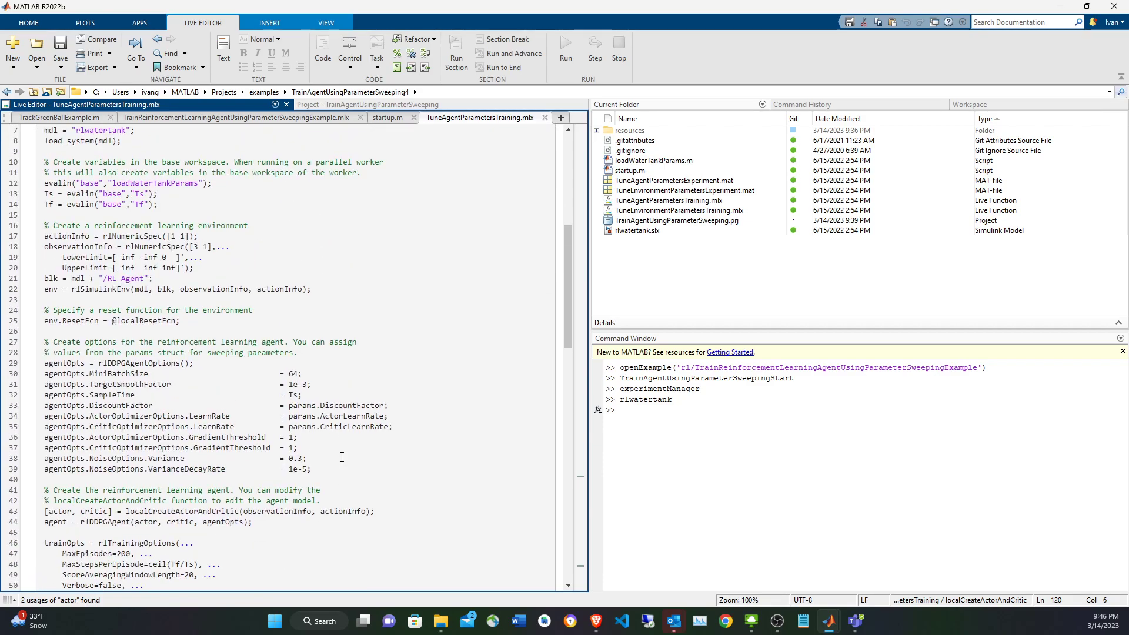
pyautogui.doubleClick(60, 393)
pyautogui.doubleClick(94, 393)
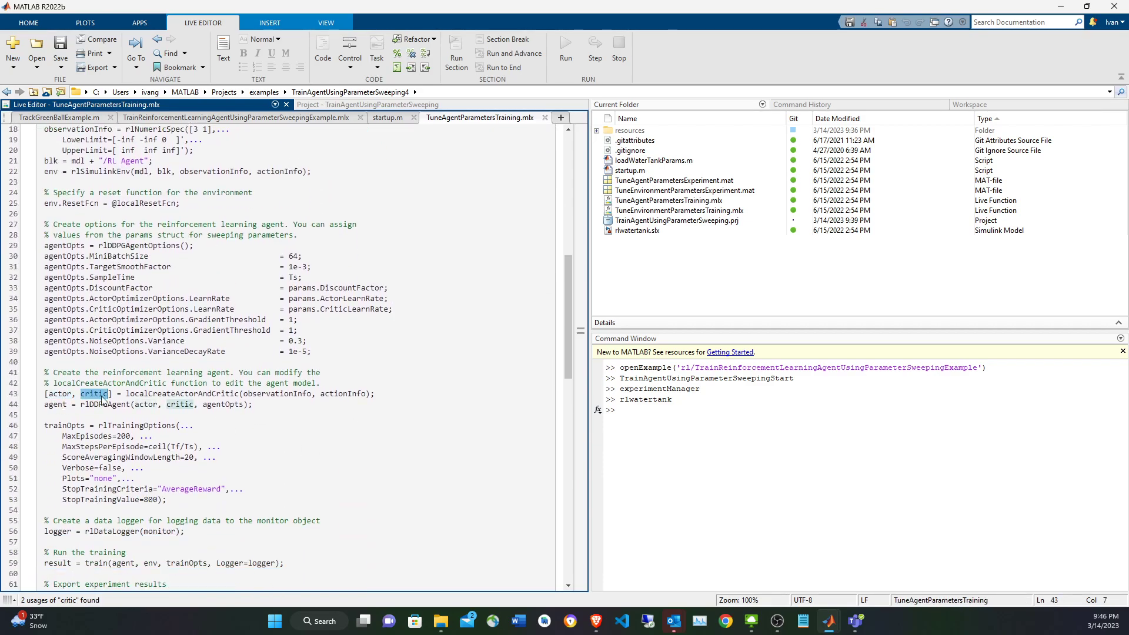
pyautogui.click(212, 404)
pyautogui.click(180, 406)
pyautogui.doubleClick(57, 404)
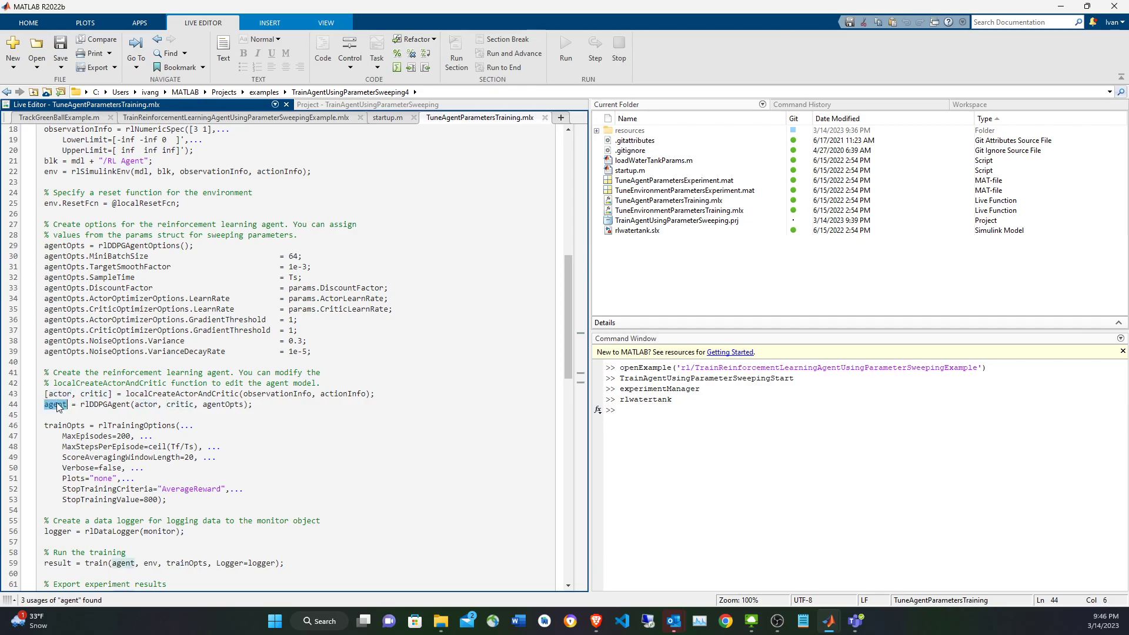
pyautogui.doubleClick(233, 404)
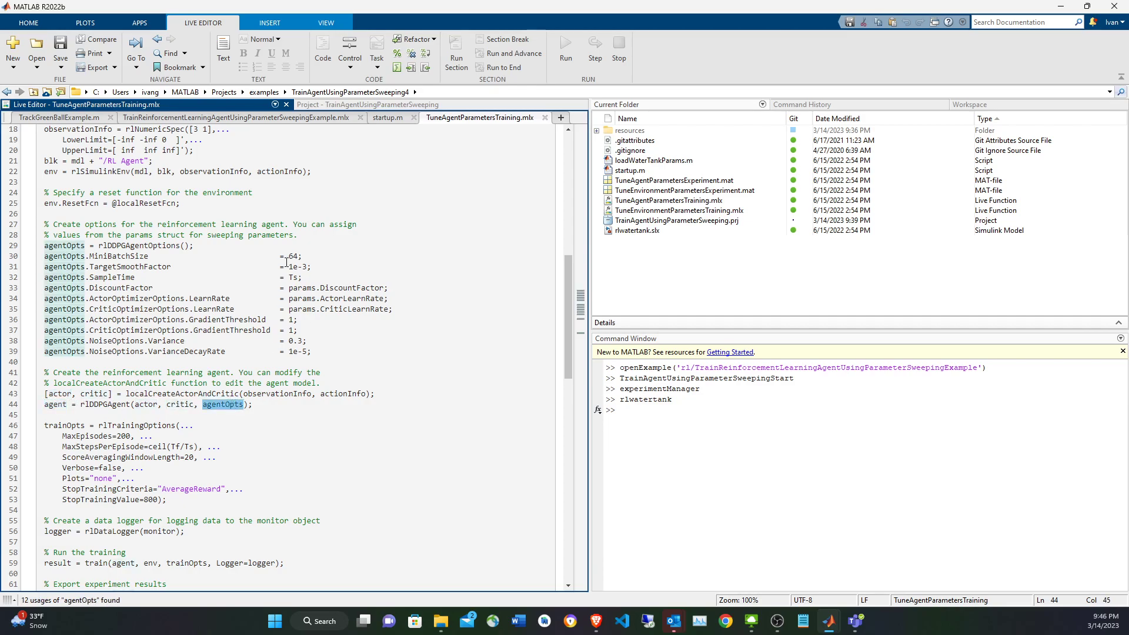
pyautogui.moveTo(275, 290); pyautogui.dragTo(422, 311)
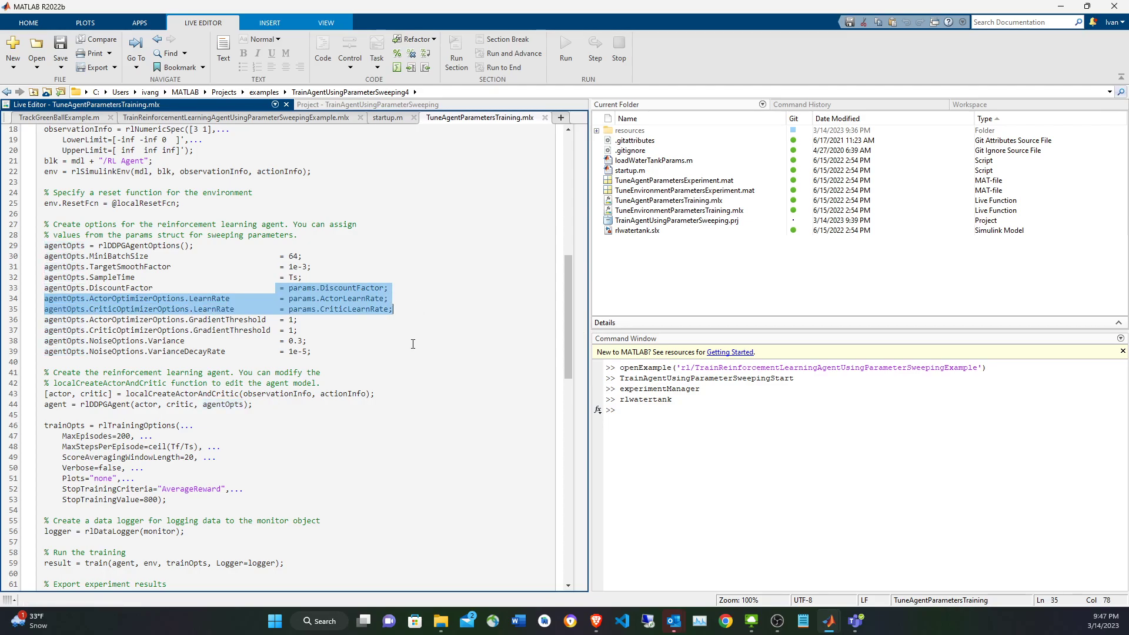
# Examine the rlTrainingOptions settings in trainOpts, including MaxEpisodes, MaxStepsPerEpisode, ScoreAveragingWindowLength, StopTrainingCriteria and StopTrainingValue.
pyautogui.scroll(-2, 412, 346)
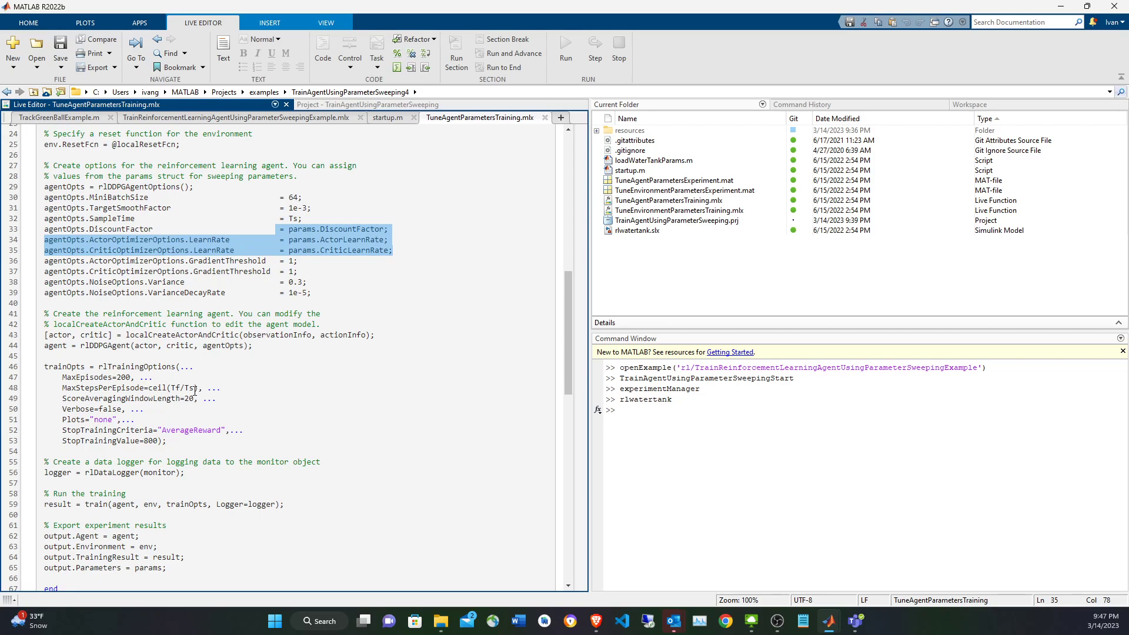
pyautogui.doubleClick(136, 389)
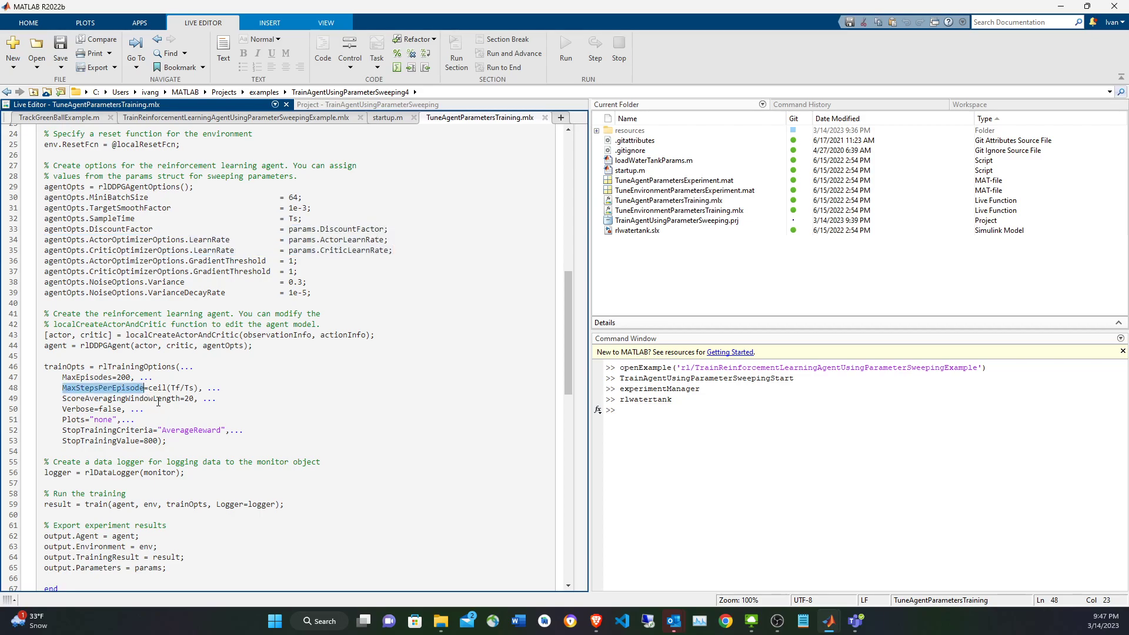
pyautogui.doubleClick(97, 377)
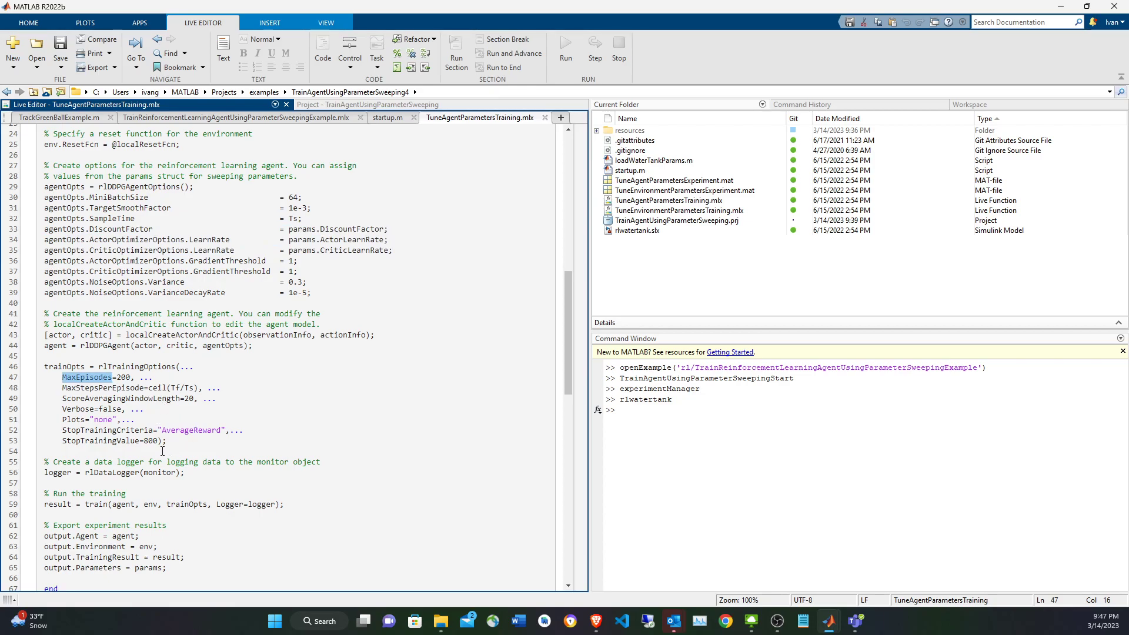
pyautogui.doubleClick(189, 399)
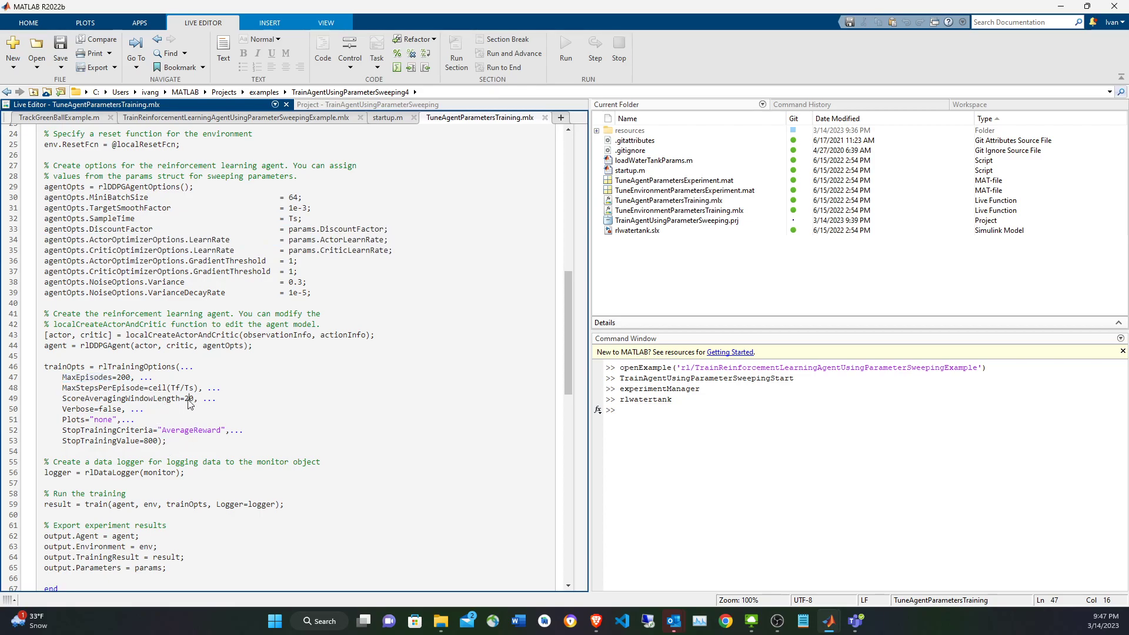
pyautogui.doubleClick(176, 433)
pyautogui.doubleClick(131, 445)
pyautogui.doubleClick(152, 441)
pyautogui.scroll(-2, 192, 438)
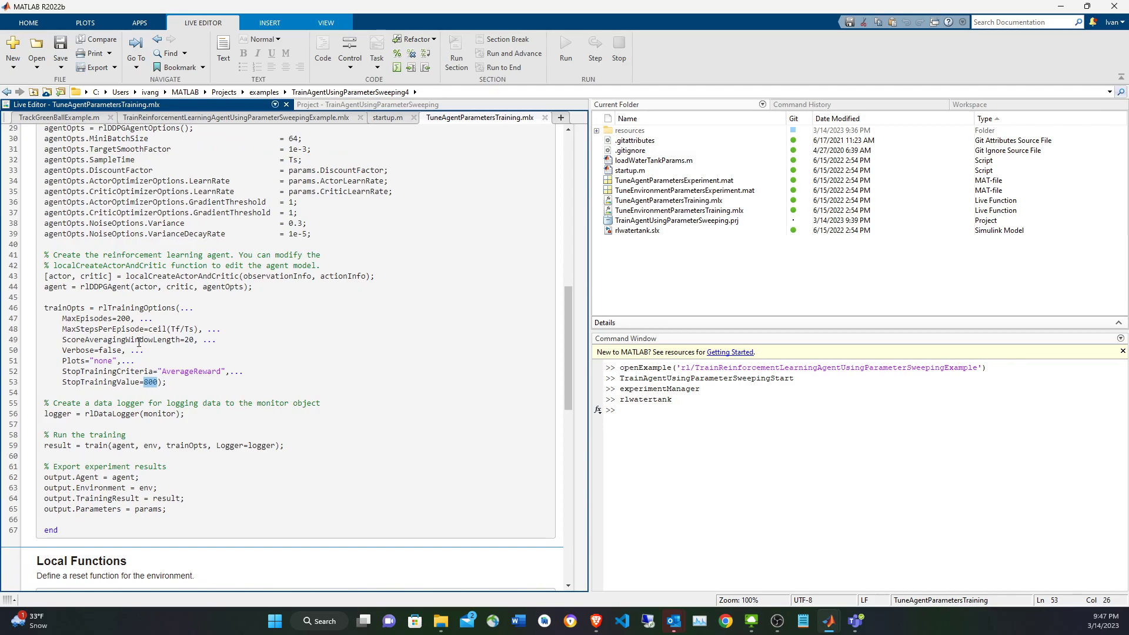
pyautogui.doubleClick(123, 318)
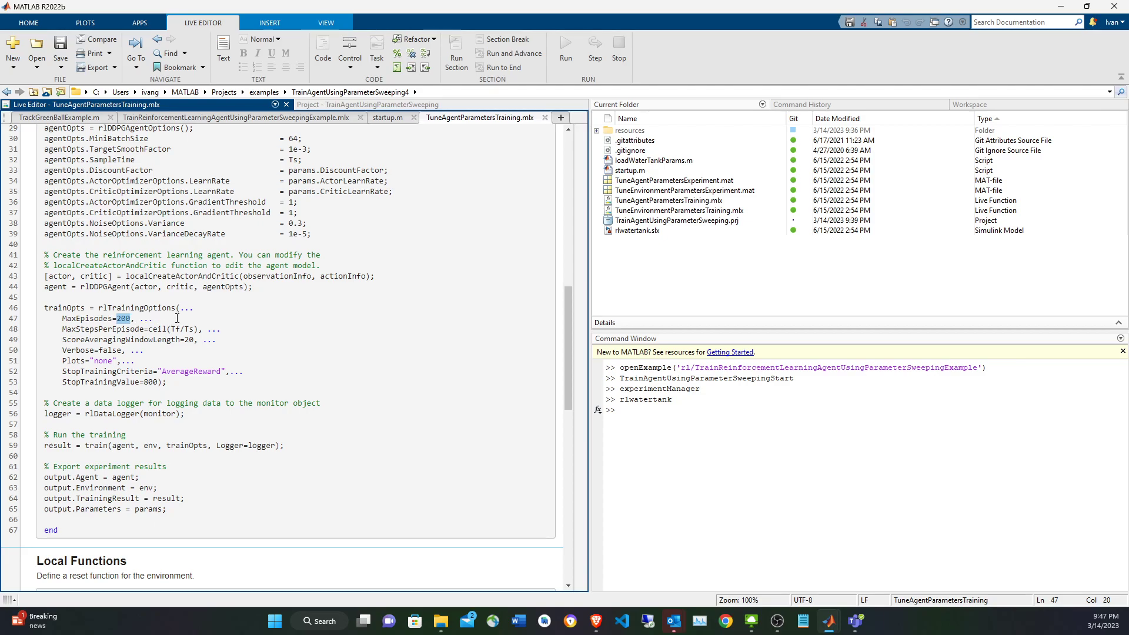
pyautogui.click(177, 318)
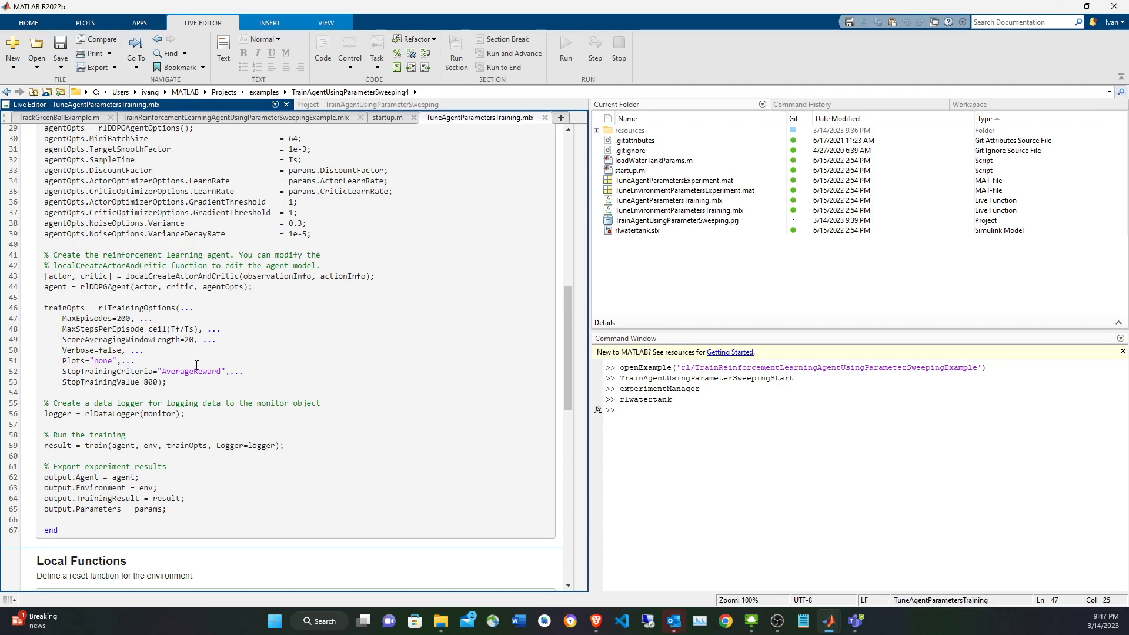
# Examine the rlDataLogger line and the train call, following its env, trainOpts and logger arguments and its result variable.
pyautogui.doubleClick(59, 414)
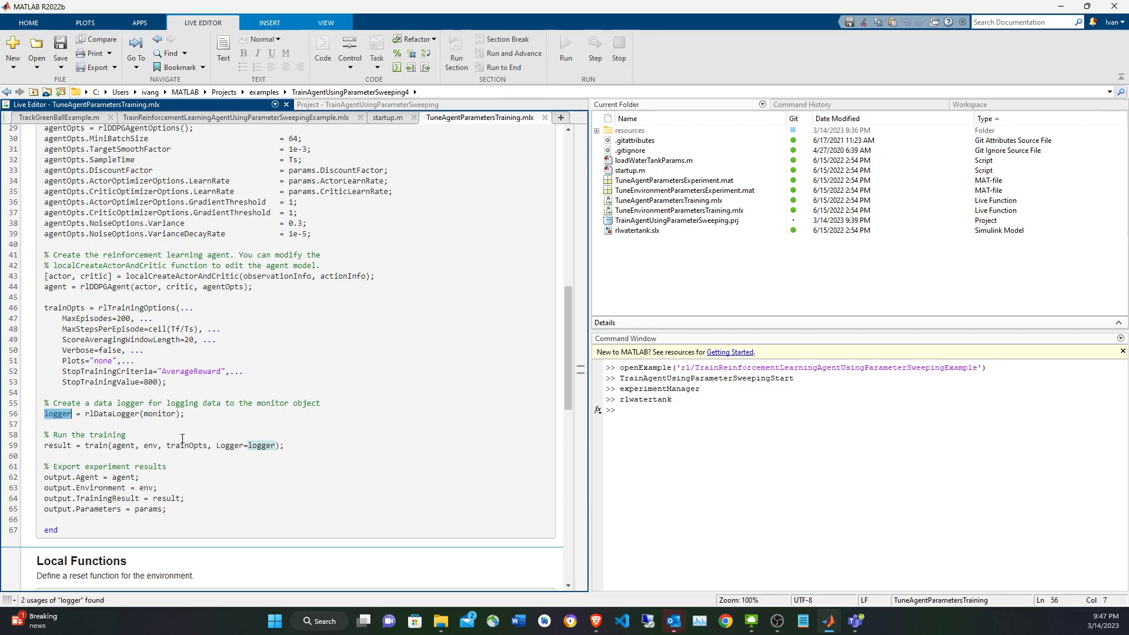
pyautogui.click(130, 447)
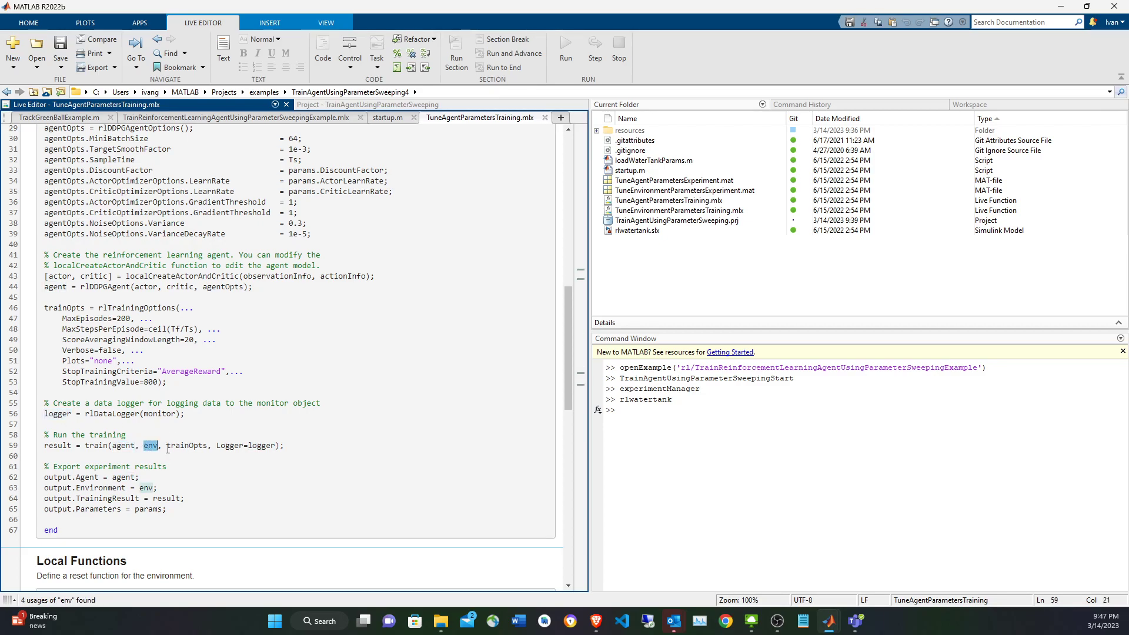
pyautogui.doubleClick(198, 445)
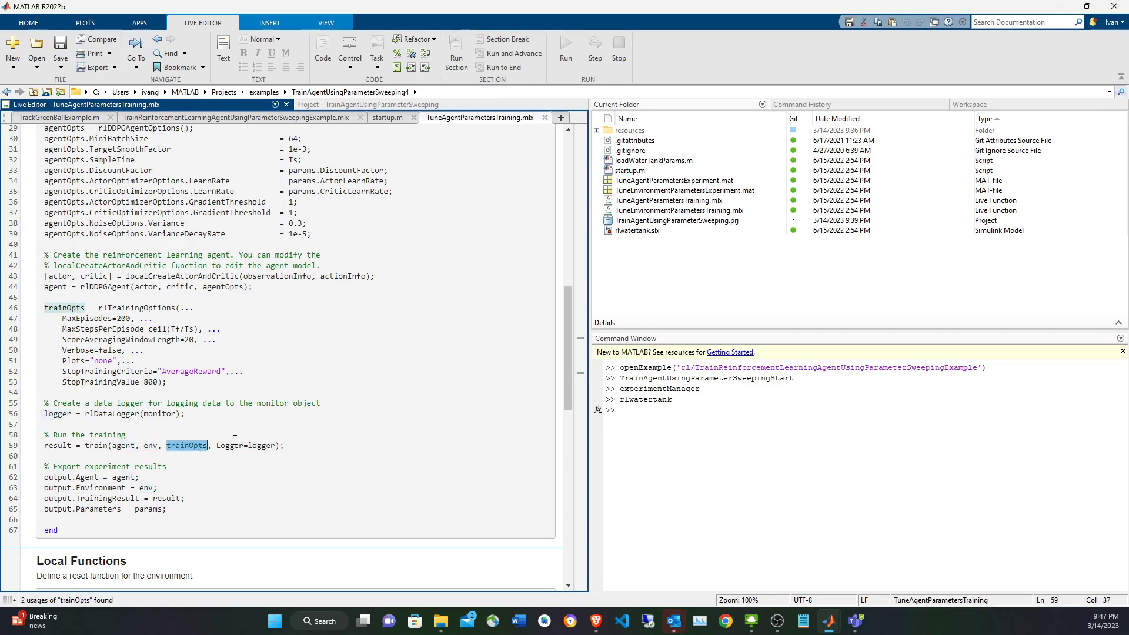
pyautogui.click(275, 445)
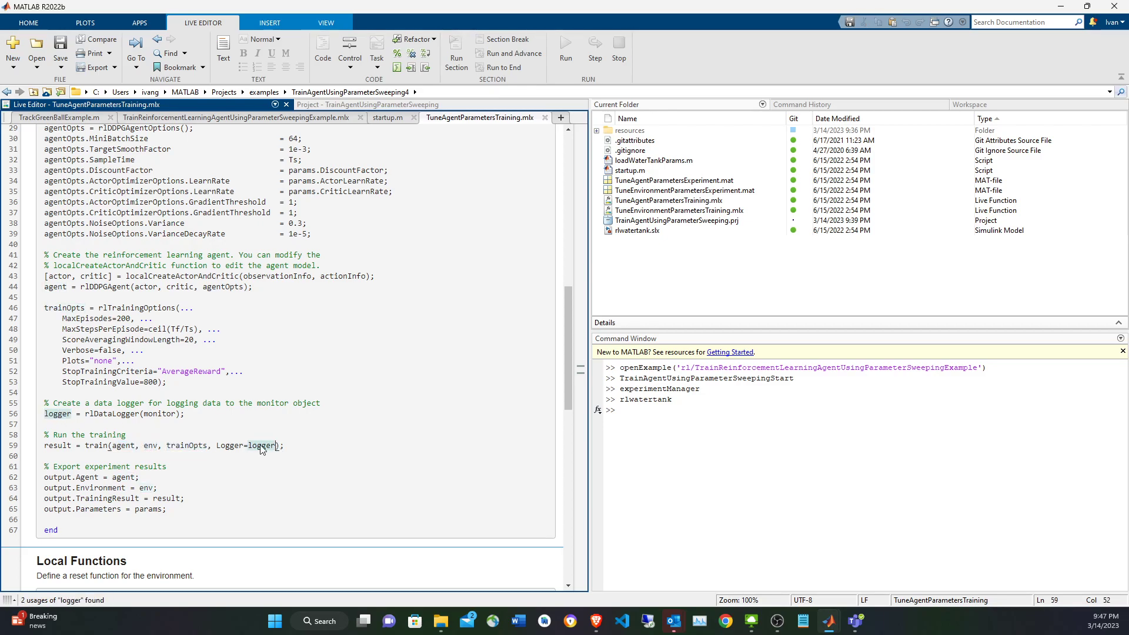
pyautogui.doubleClick(67, 446)
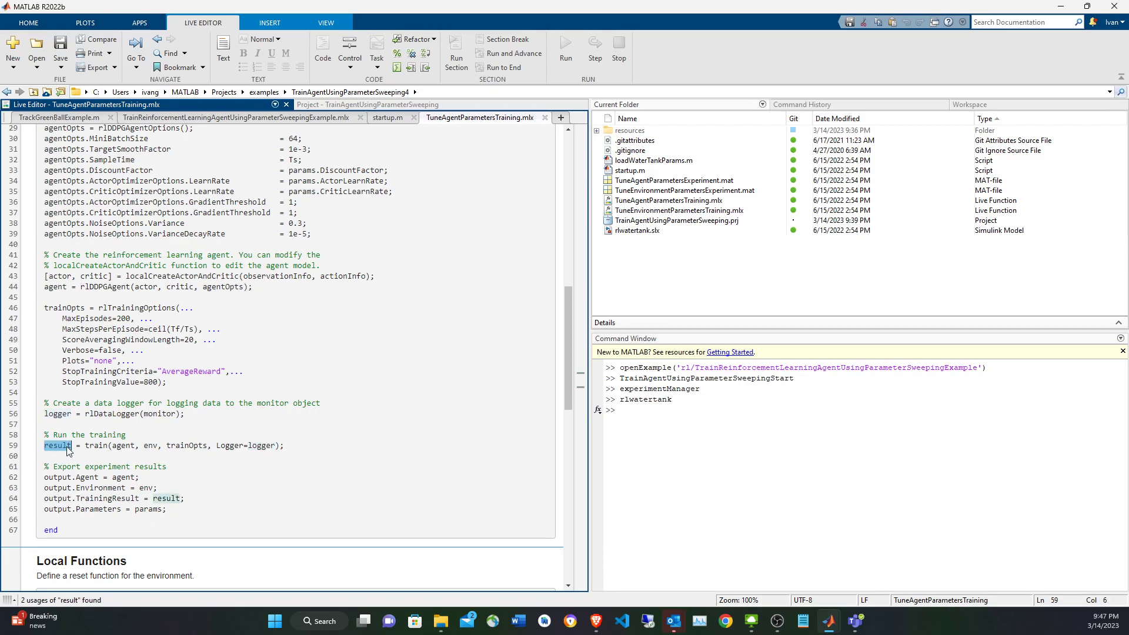
pyautogui.tripleClick(230, 447)
pyautogui.click(231, 471)
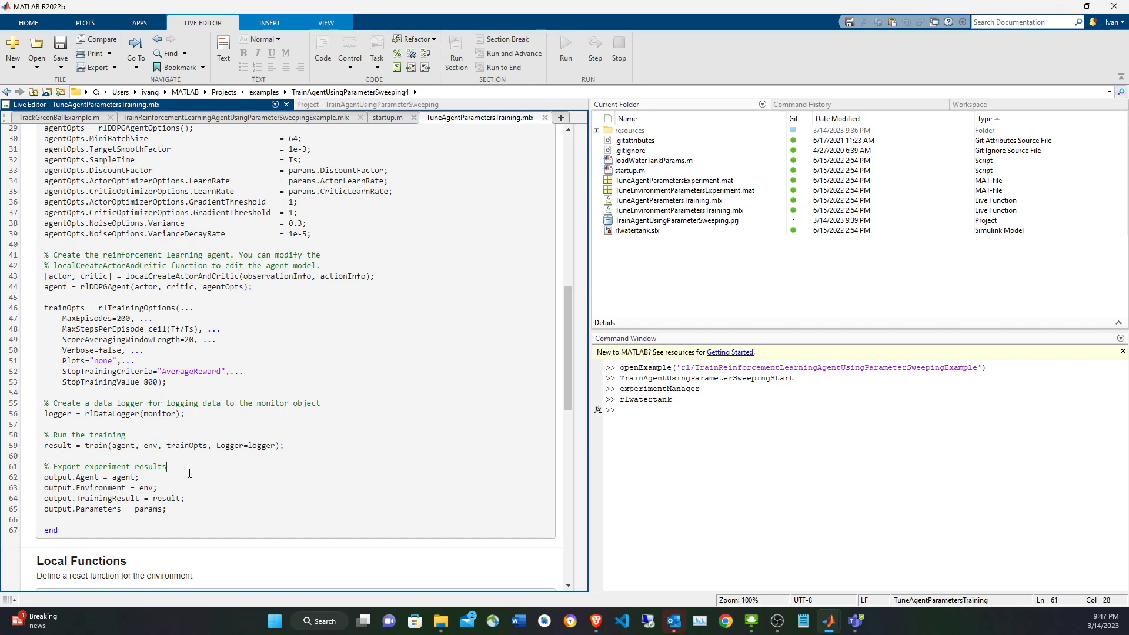
# Examine the exported experiment results, checking how agent, env, result and params are assigned to the output structure.
pyautogui.doubleClick(125, 477)
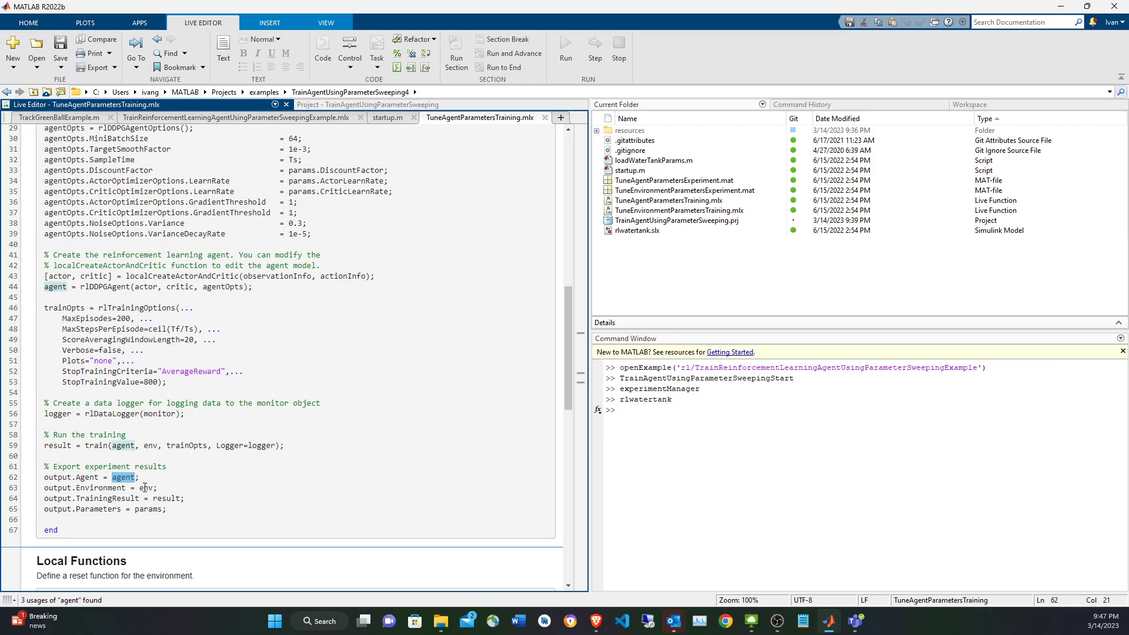
pyautogui.doubleClick(146, 488)
pyautogui.doubleClick(166, 499)
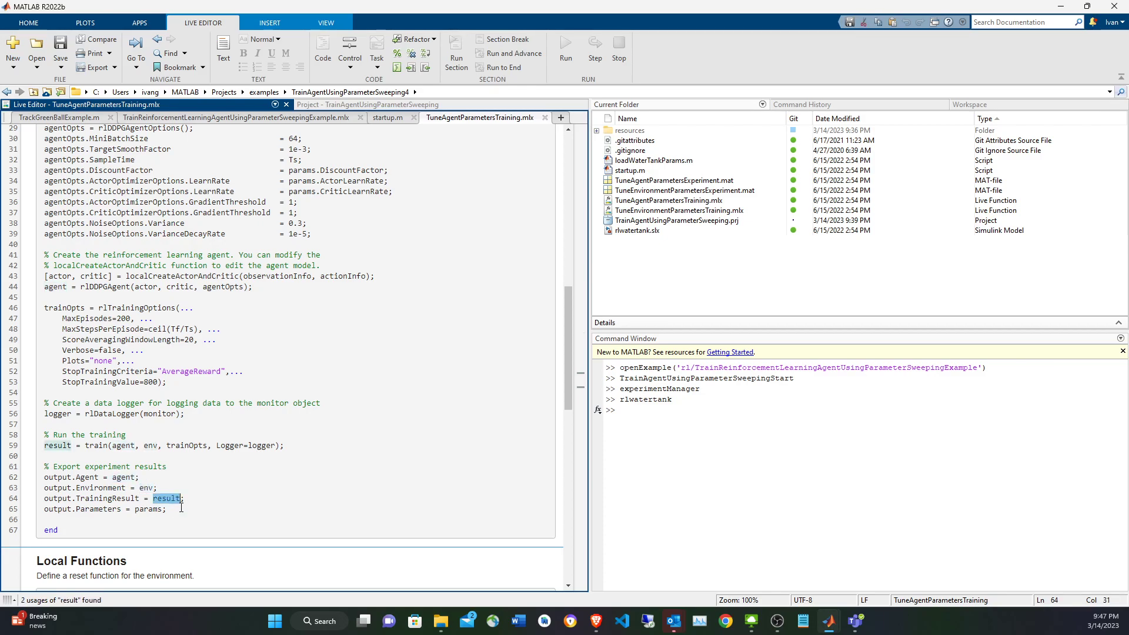
pyautogui.doubleClick(153, 510)
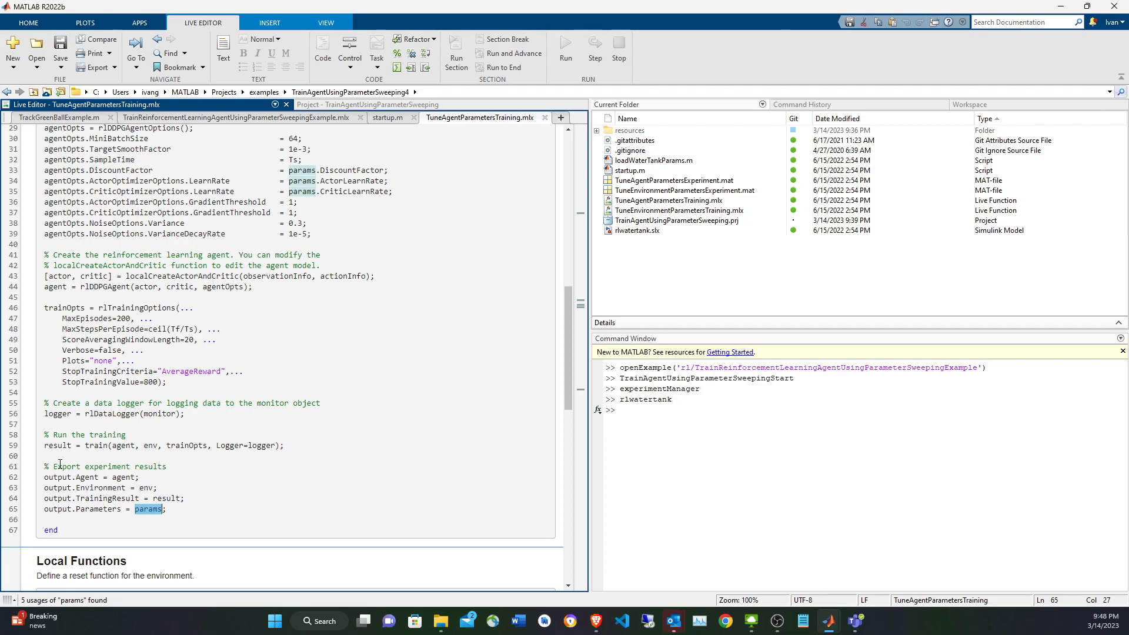
# Set the execution mode of TuneAgentParametersExperiment to Simultaneous in Experiment Manager and run the experiment.
pyautogui.scroll(4, 59, 465)
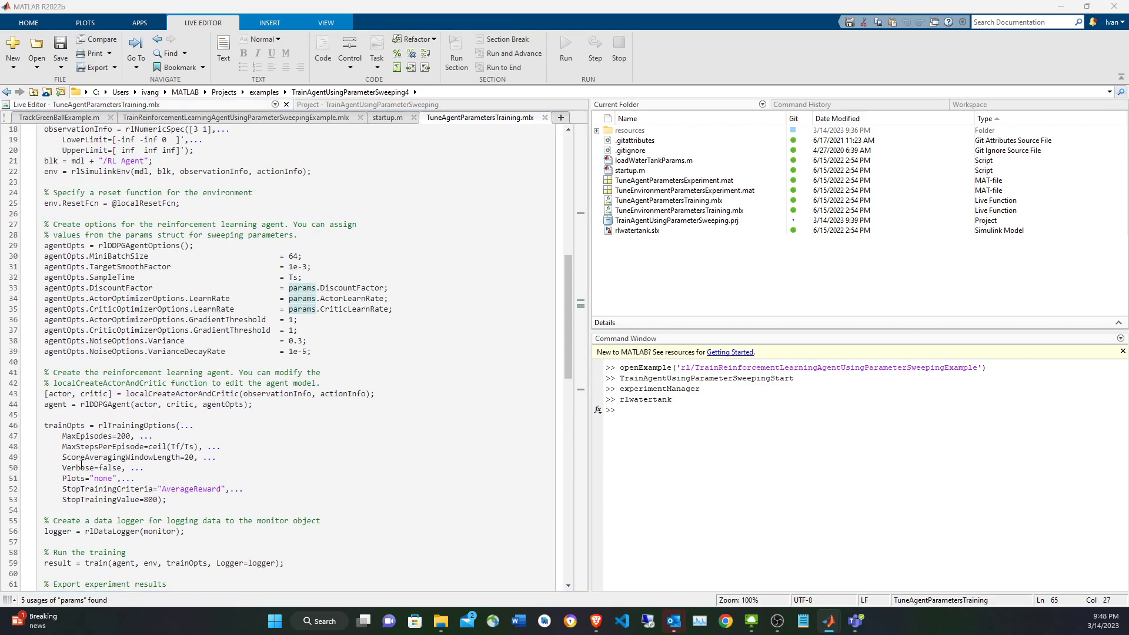
pyautogui.hotkey('alt', 'Tab')
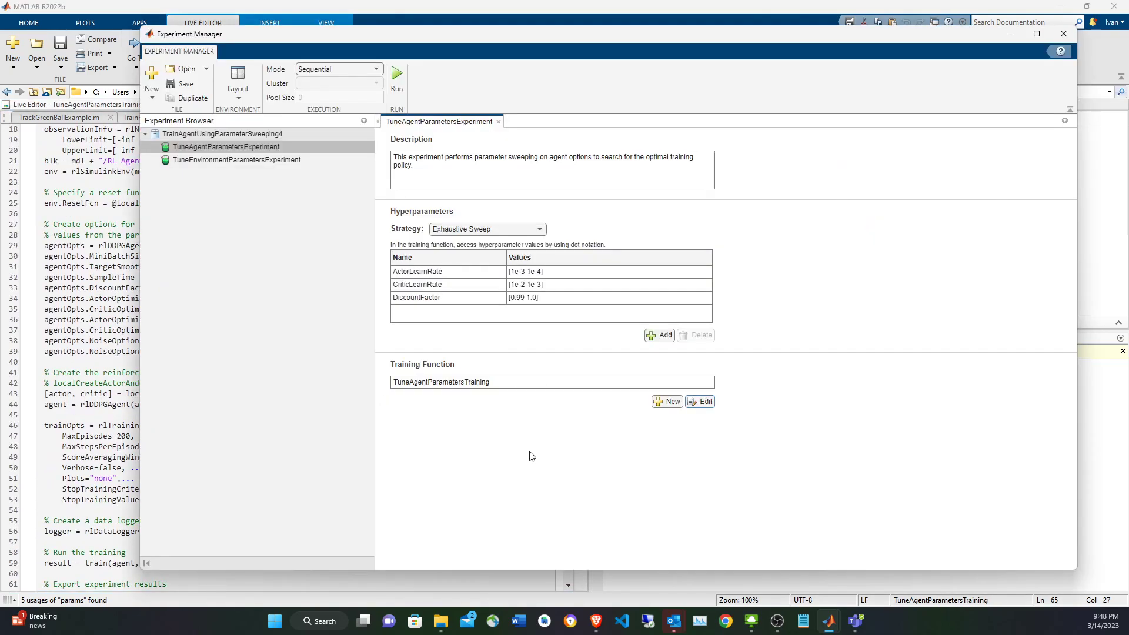
pyautogui.click(377, 69)
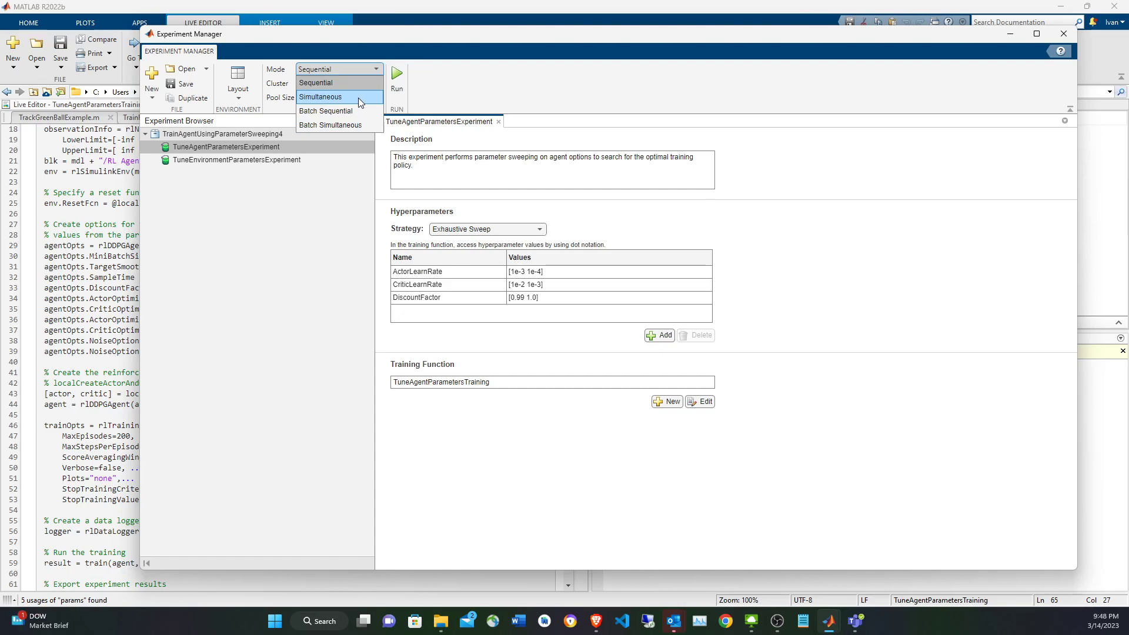
pyautogui.click(358, 98)
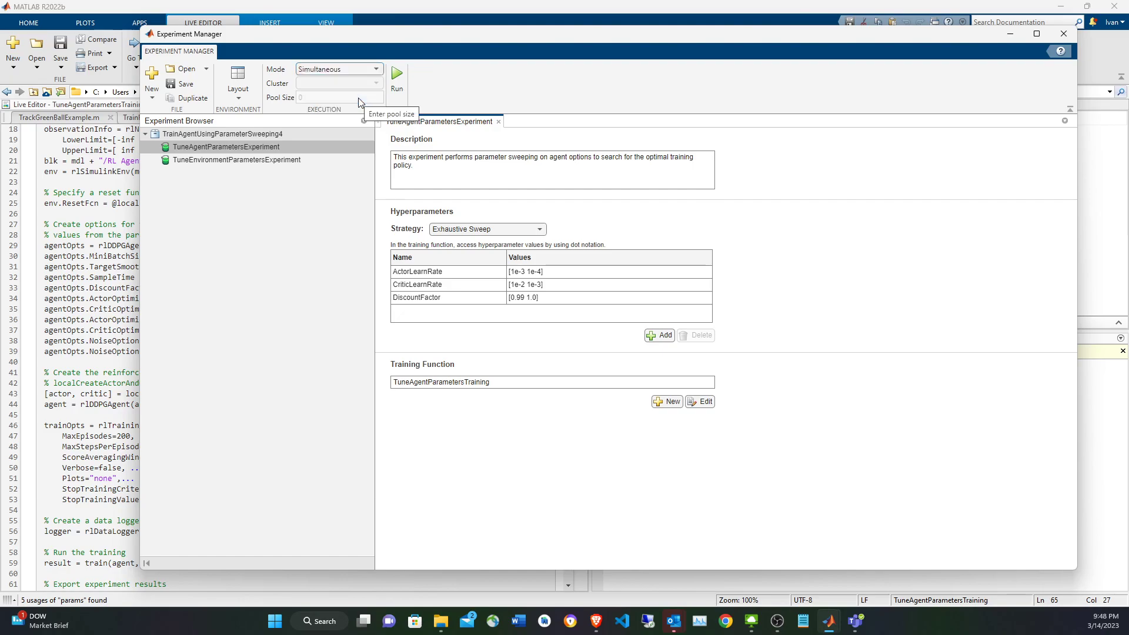
pyautogui.click(398, 82)
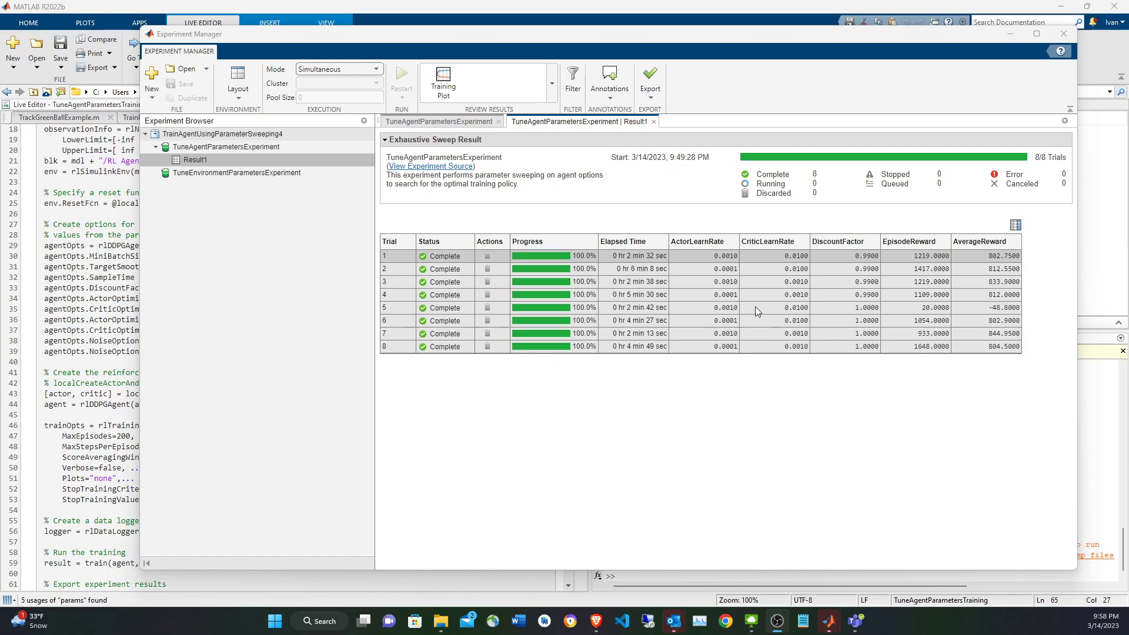
# Show the training plot for trial 5 and compare it with the plots of trials 1, 7 and 2.
pyautogui.click(434, 306)
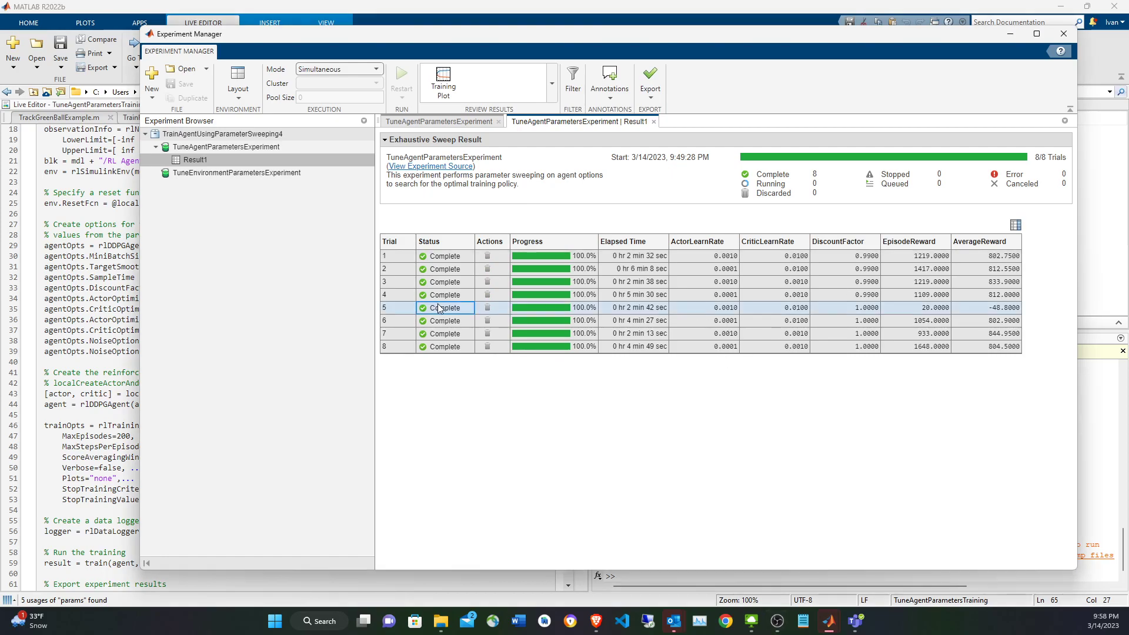
pyautogui.click(454, 94)
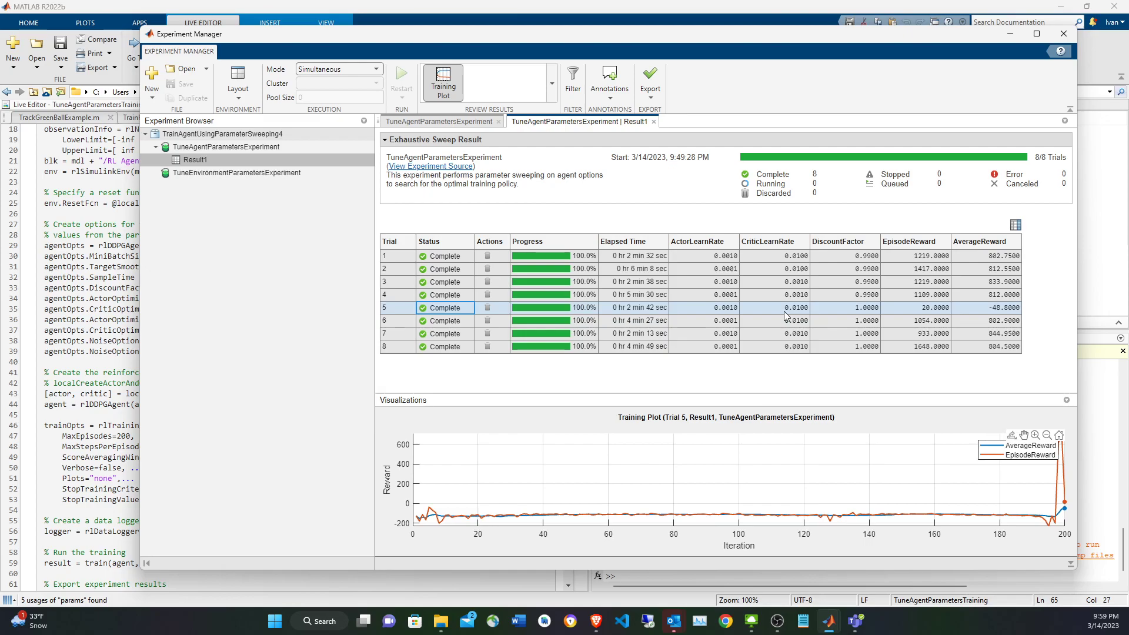
pyautogui.click(764, 256)
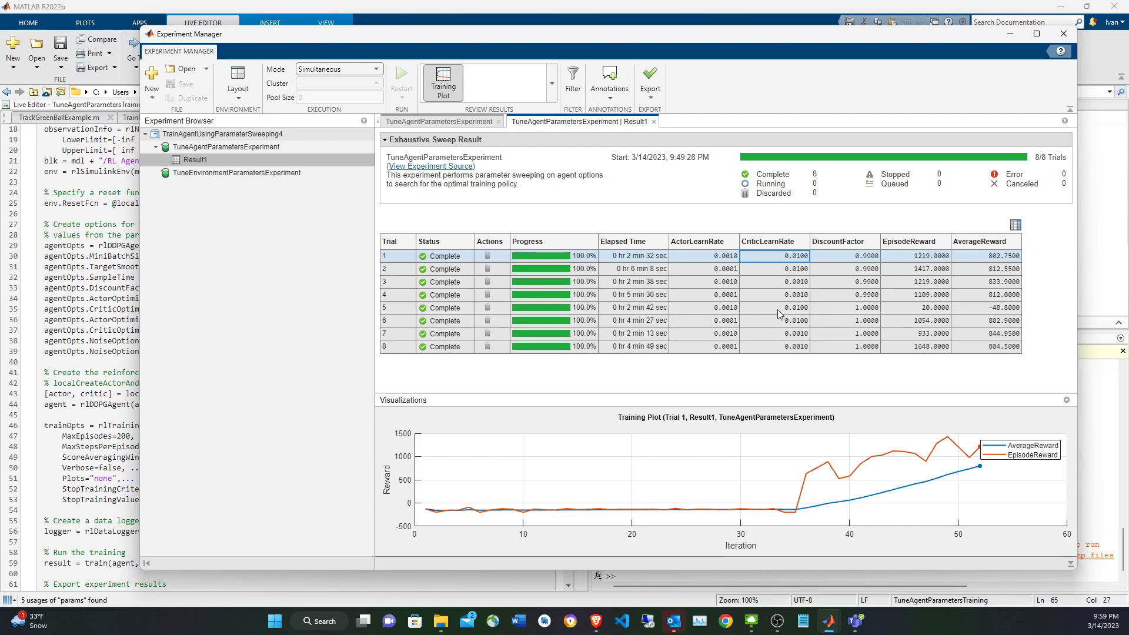
pyautogui.click(611, 335)
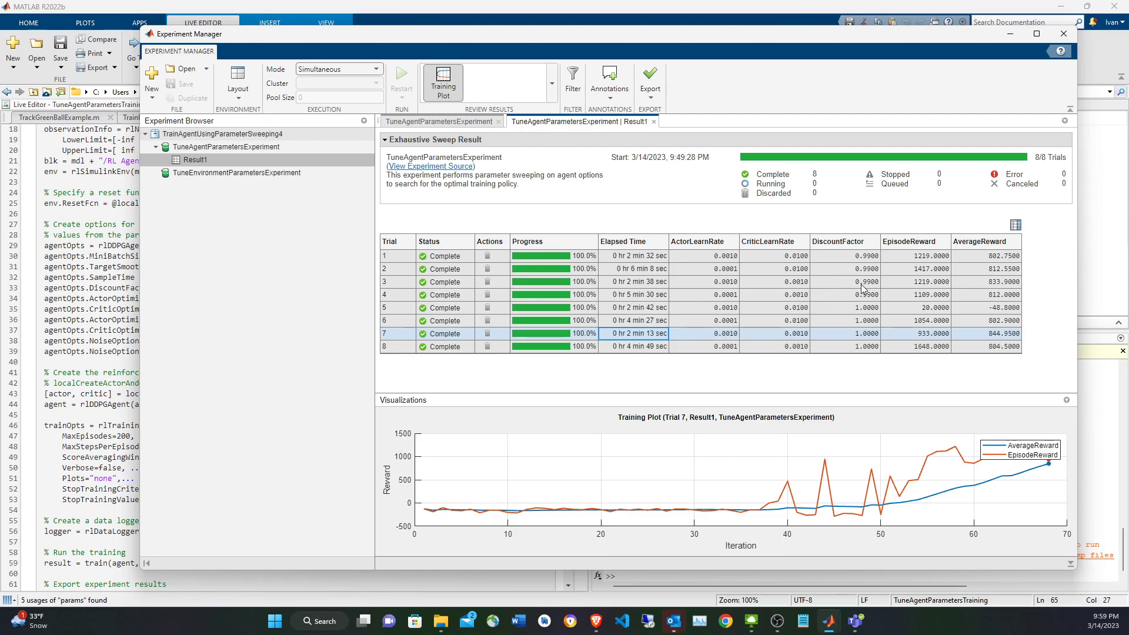
pyautogui.click(654, 259)
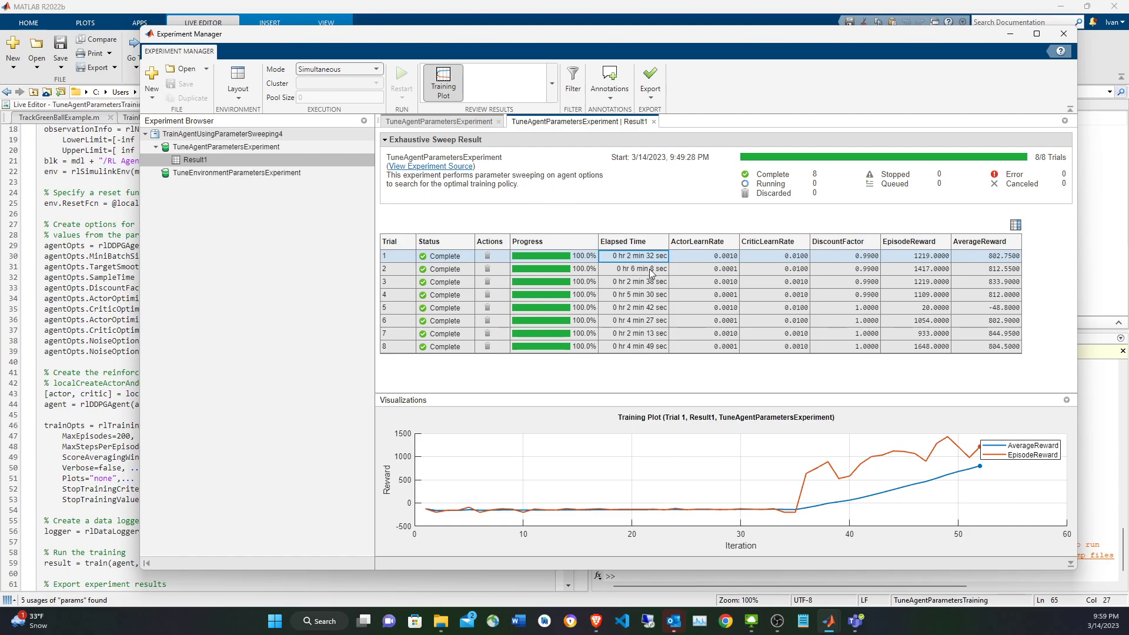
pyautogui.click(648, 270)
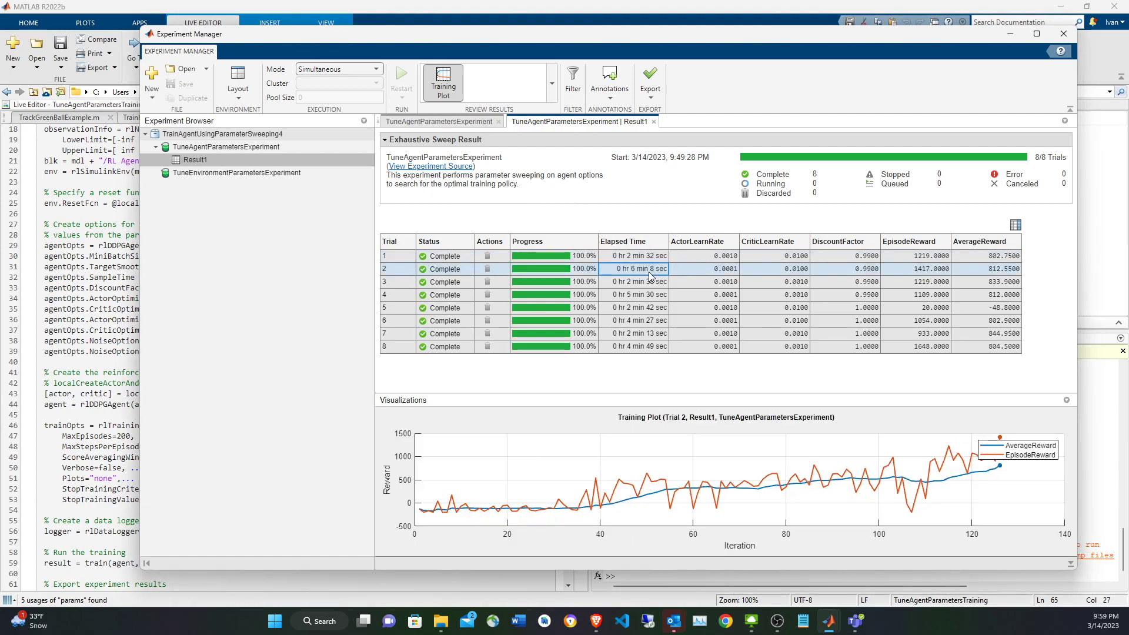
# Select trial 3 for export and pick up the variable name agentParamSweepTrainingOutput from the example's Run Experiment instructions.
pyautogui.click(648, 285)
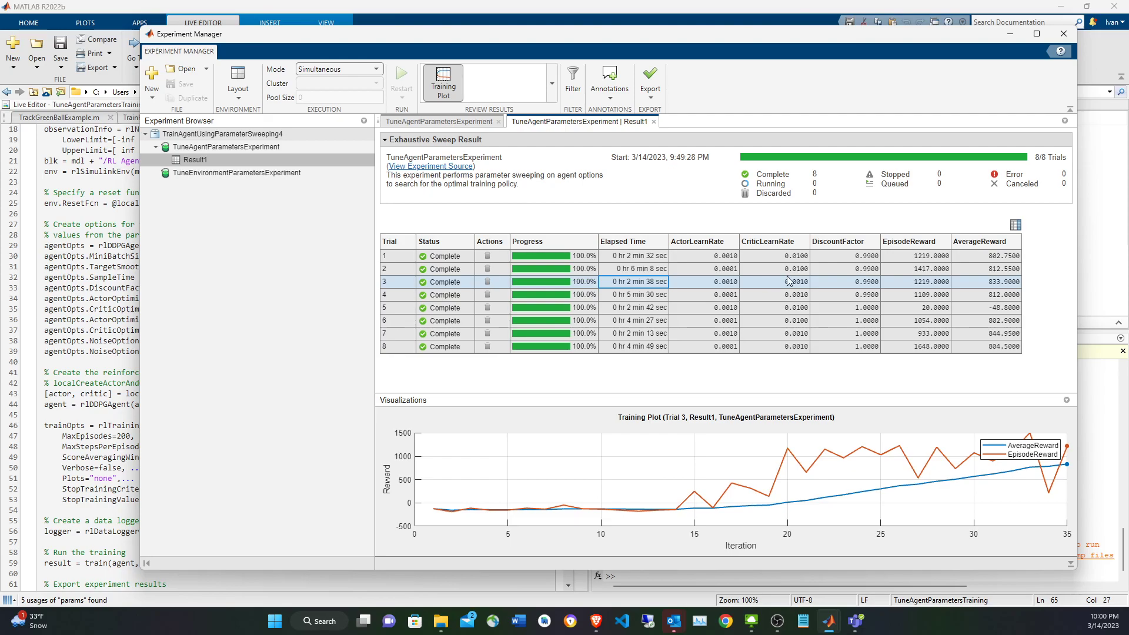
pyautogui.click(652, 101)
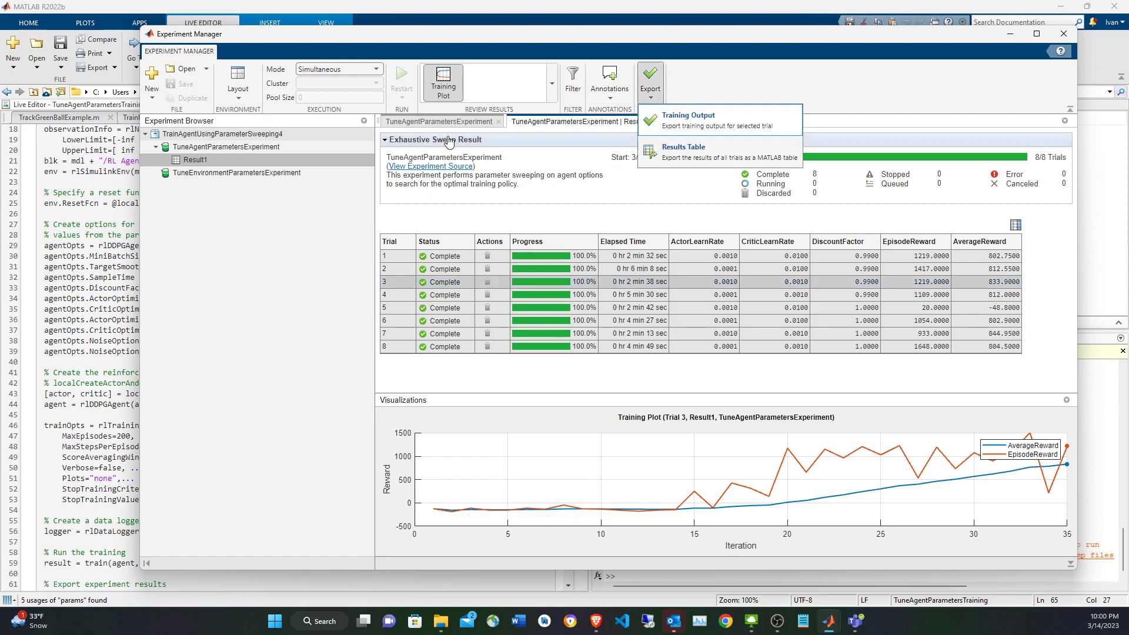
pyautogui.click(94, 162)
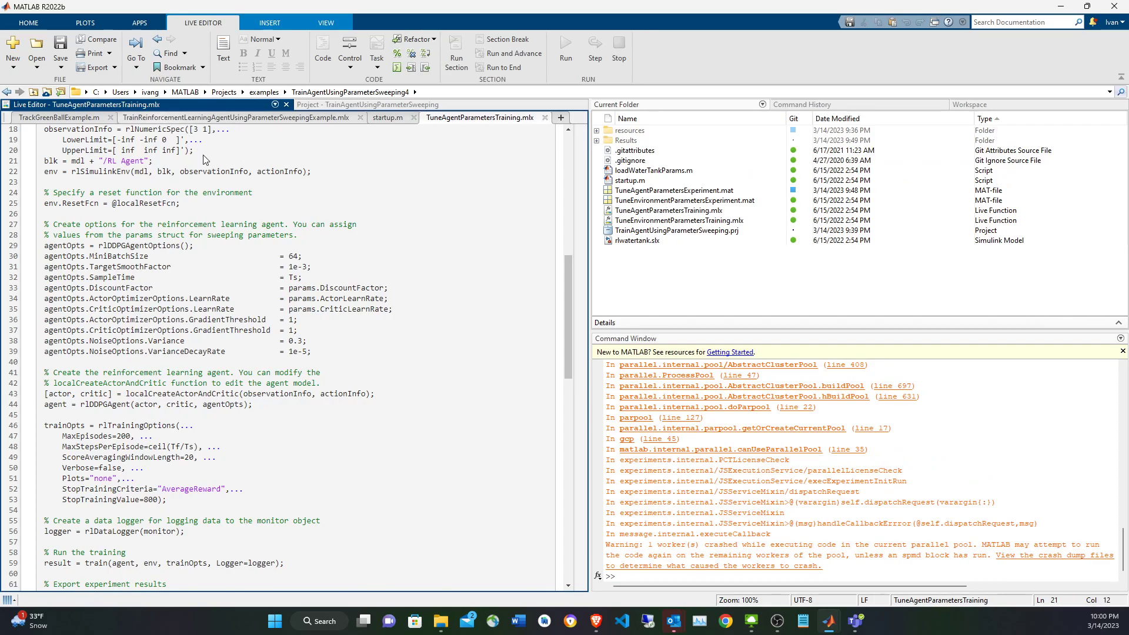
pyautogui.click(156, 120)
pyautogui.scroll(-15, 245, 243)
pyautogui.scroll(-15, 244, 243)
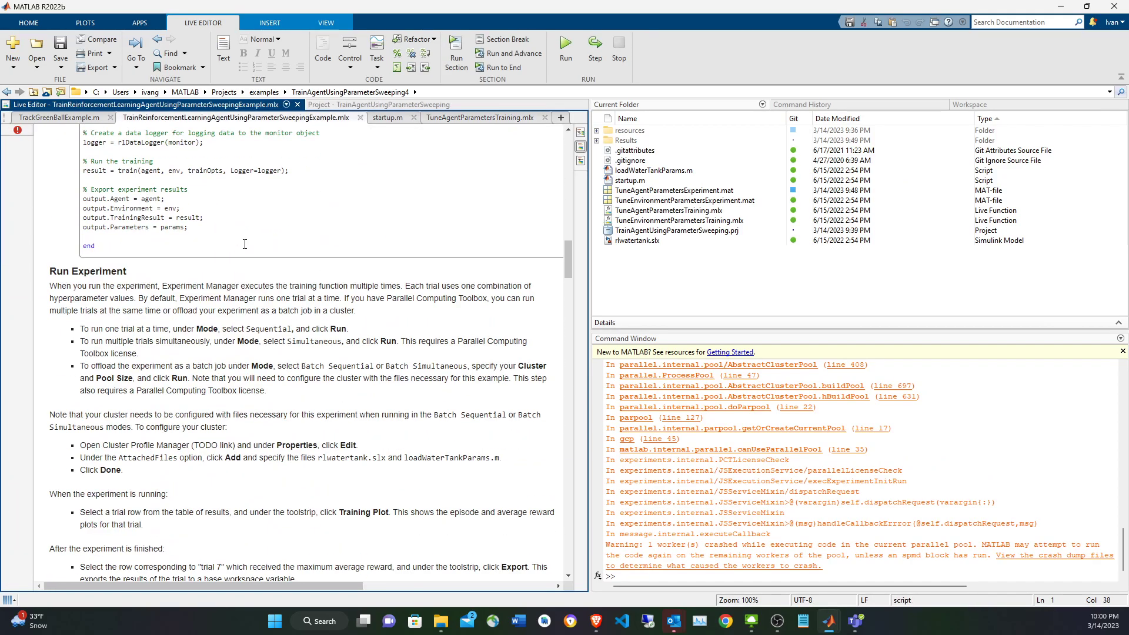
pyautogui.doubleClick(251, 358)
pyautogui.hotkey('ctrl', 'c')
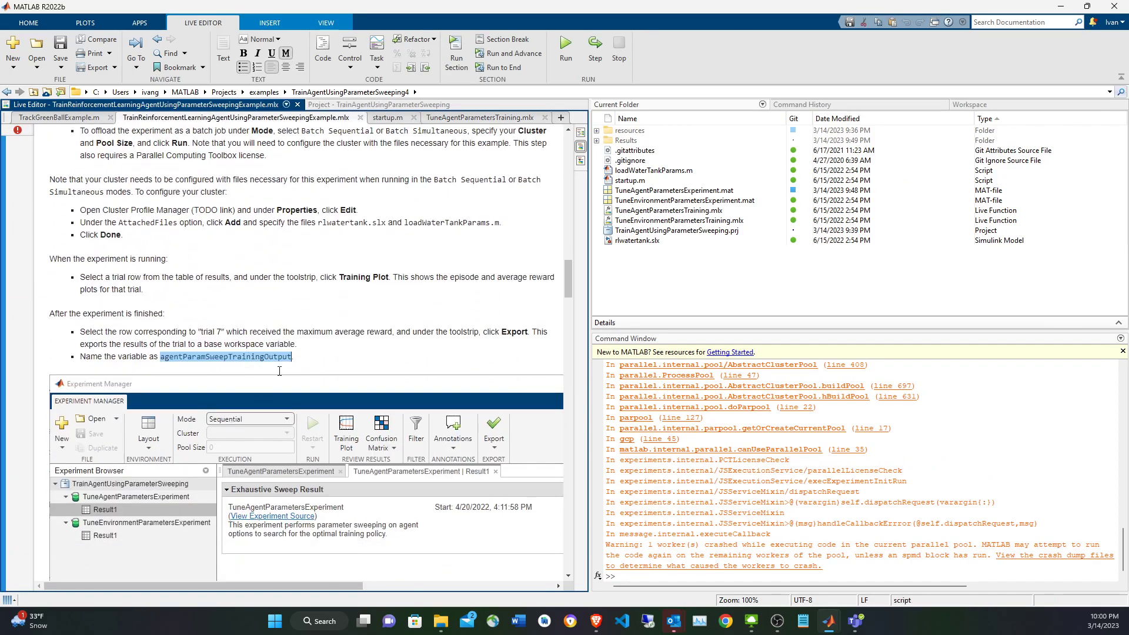
# Export the training output of trial 3 to the workspace variable agentParamSweepTrainingOutput.
pyautogui.hotkey('alt', 'Tab')
pyautogui.click(650, 92)
pyautogui.click(661, 121)
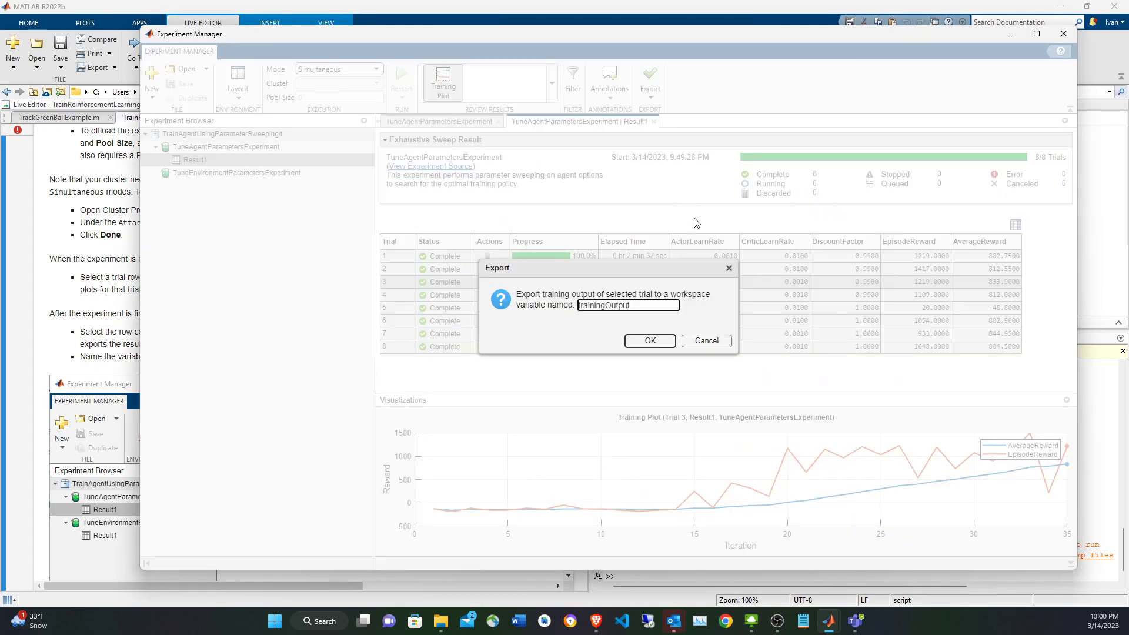
pyautogui.doubleClick(649, 304)
pyautogui.hotkey('ctrl', 'v')
pyautogui.click(649, 339)
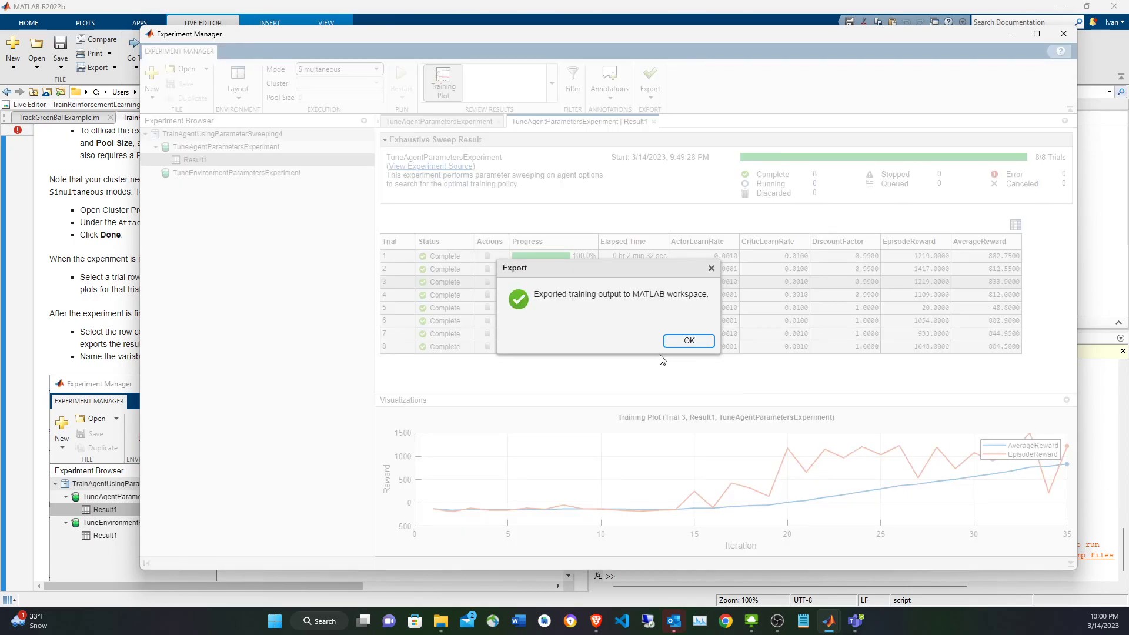
pyautogui.click(697, 342)
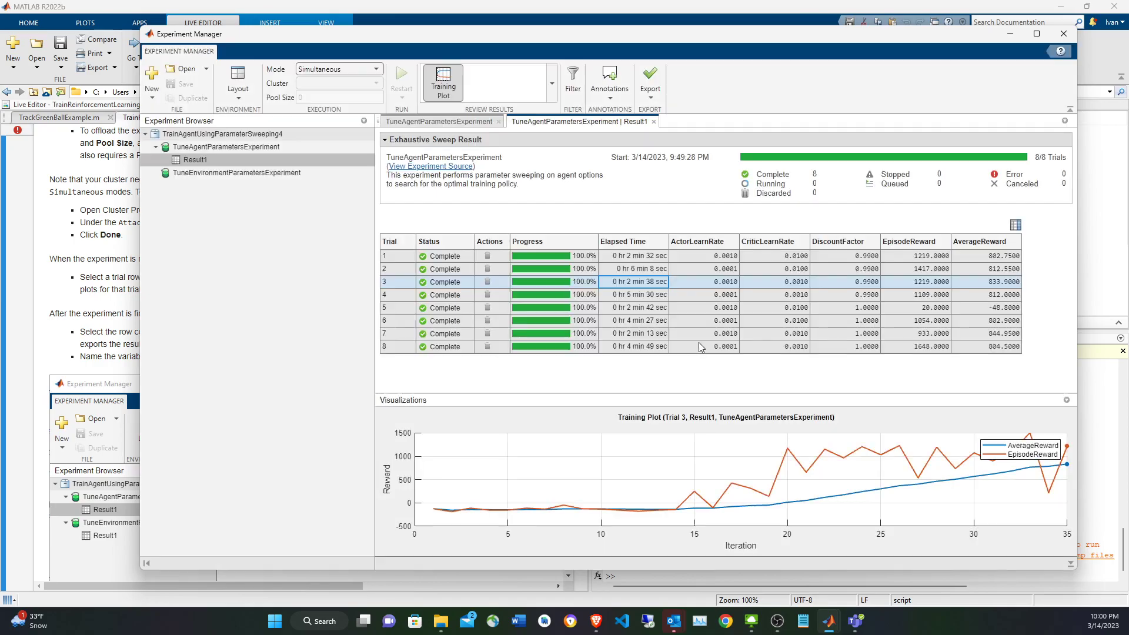
# Display the contents of agentParamSweepTrainingOutput in the MATLAB Command Window.
pyautogui.click(1109, 408)
pyautogui.hotkey('ctrl', 'v')
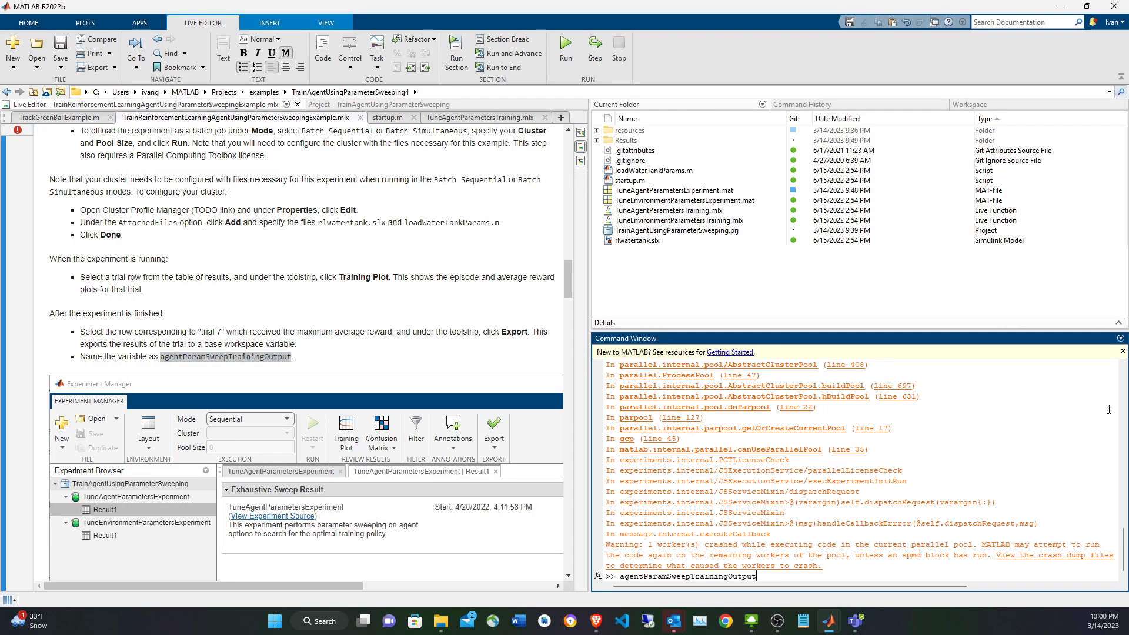
pyautogui.press('Return')
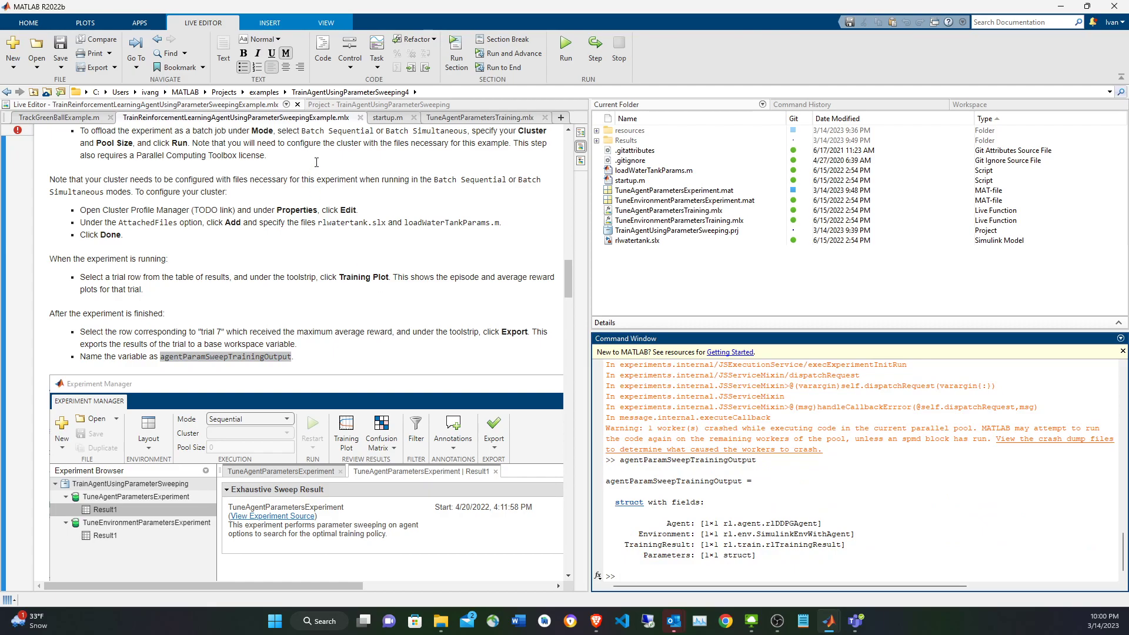
# Review the output assignments in TuneAgentParametersTraining.mlx, and close that file and startup.m.
pyautogui.click(450, 118)
pyautogui.scroll(-13, 424, 284)
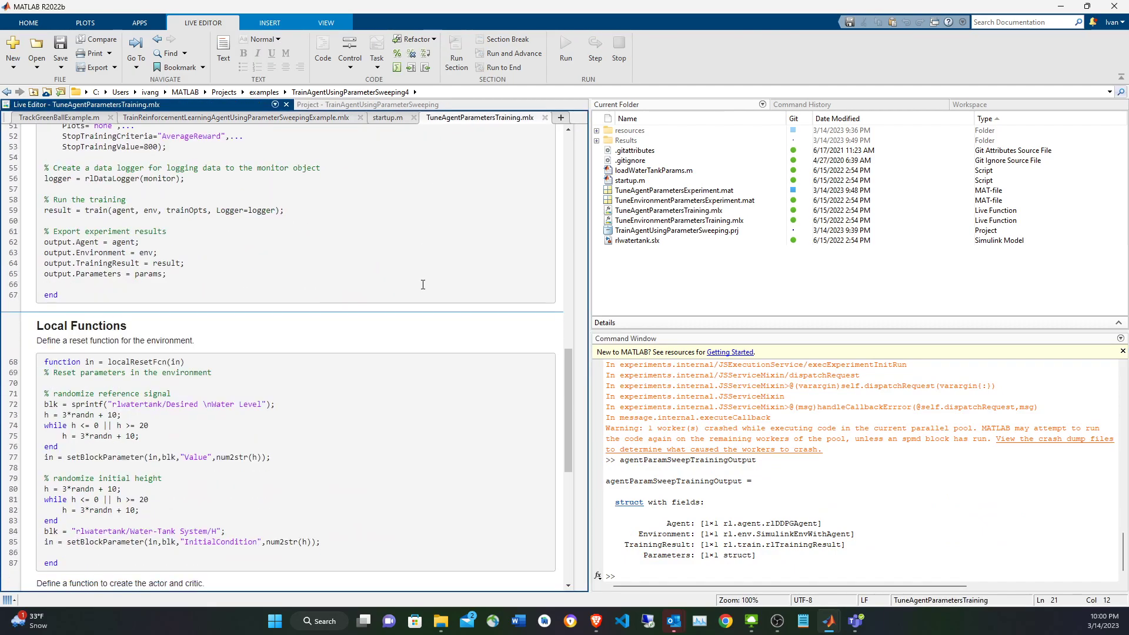
pyautogui.scroll(6, 150, 353)
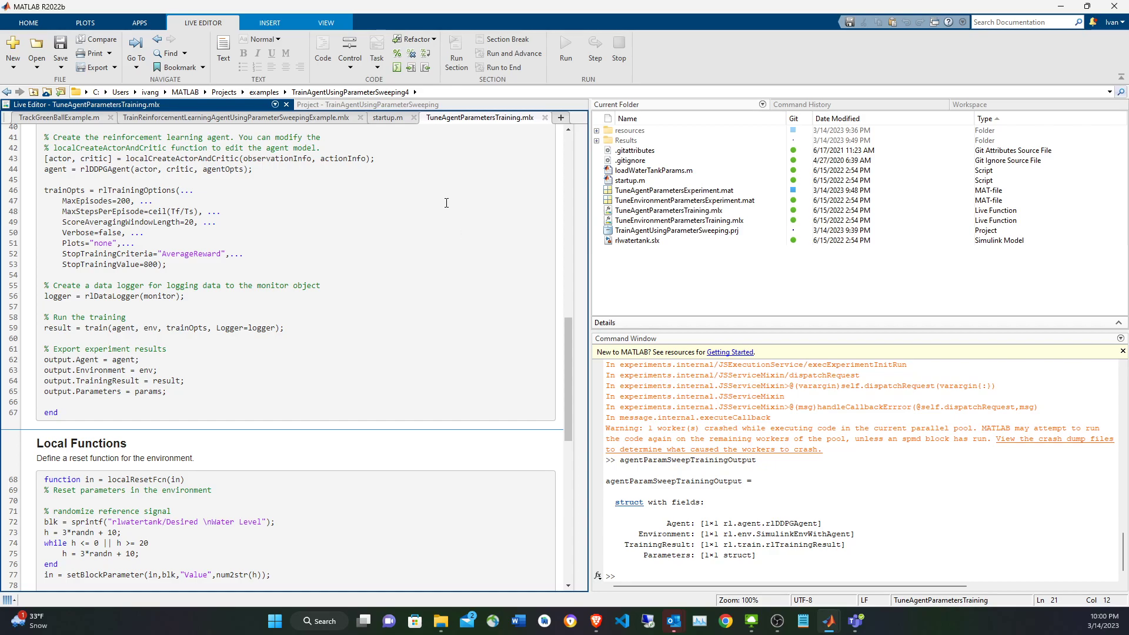
pyautogui.click(544, 117)
pyautogui.click(413, 118)
pyautogui.scroll(-5, 411, 254)
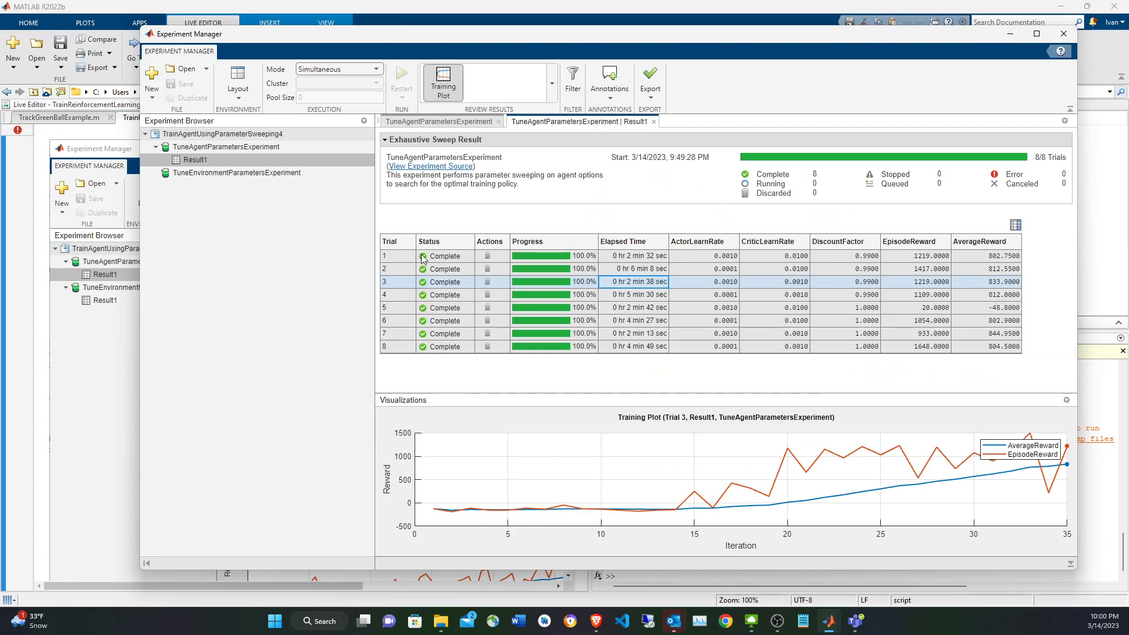
# Open TuneEnvironmentParametersExperiment and bring up its training function, TuneEnvironmentParametersTraining, in the MATLAB editor.
pyautogui.doubleClick(229, 170)
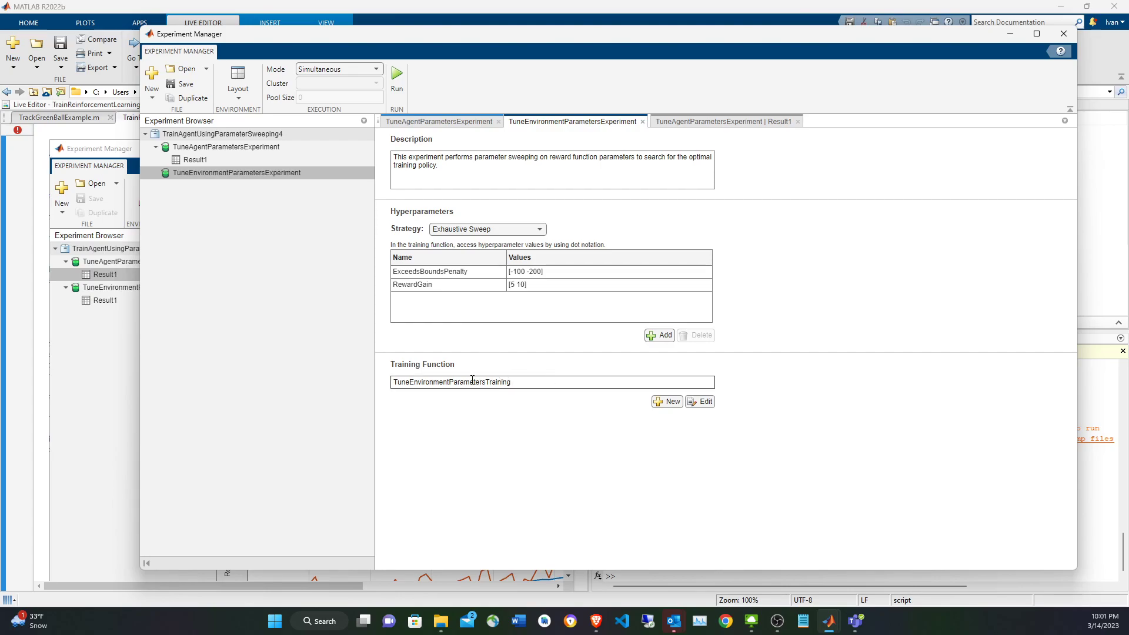
pyautogui.doubleClick(498, 388)
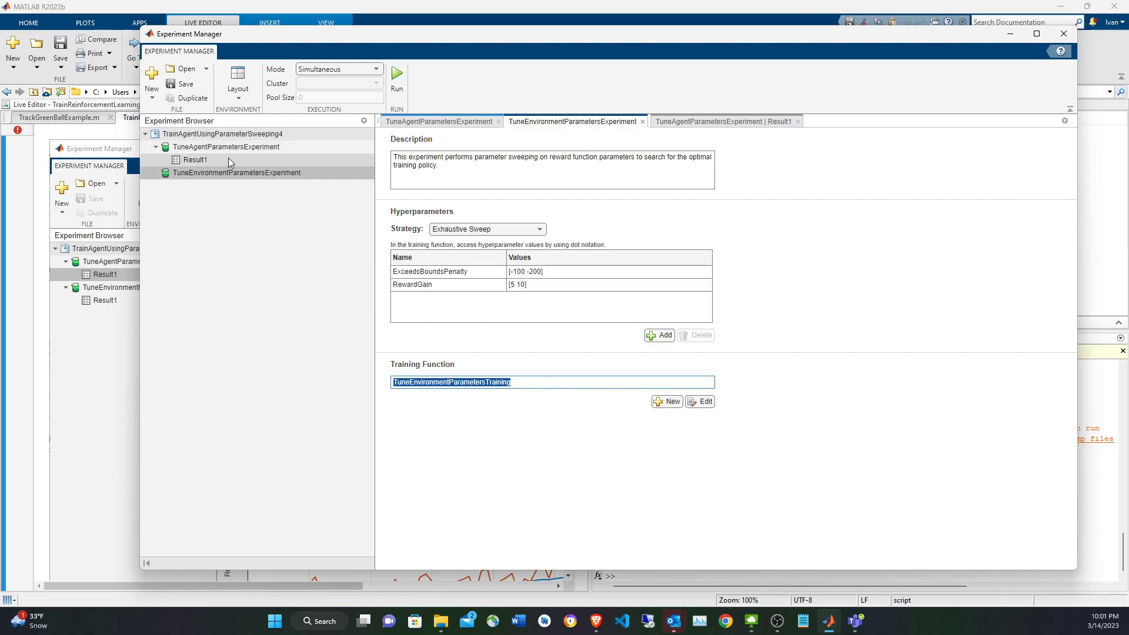
pyautogui.click(705, 401)
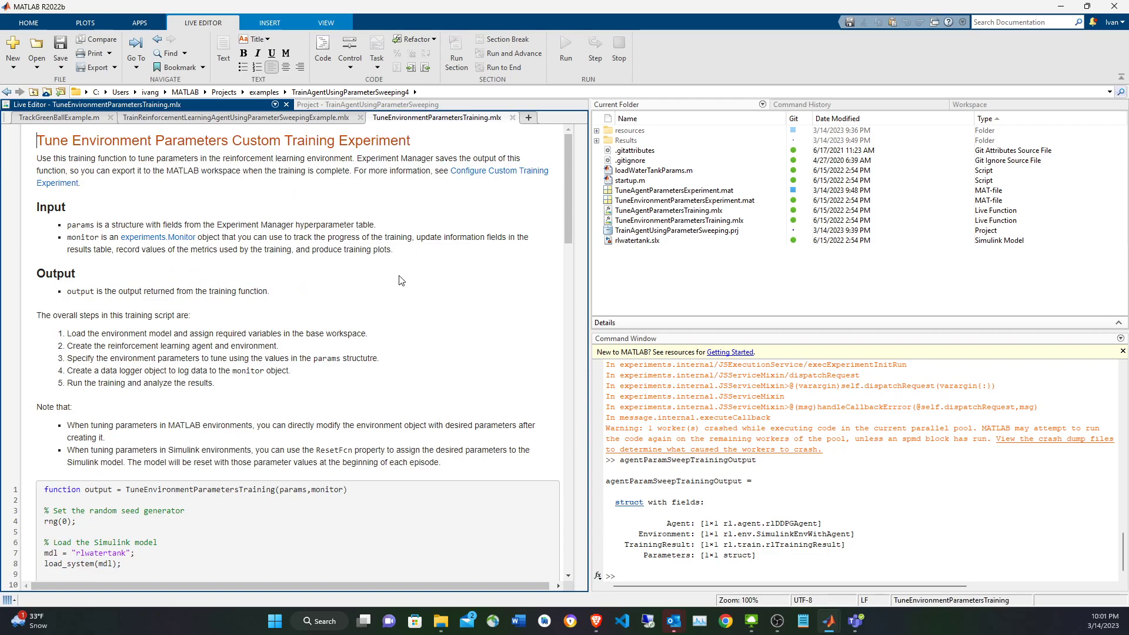
# Return to Experiment Manager and check which hyperparameter strategies are available for the environment experiment.
pyautogui.hotkey('alt', 'Tab')
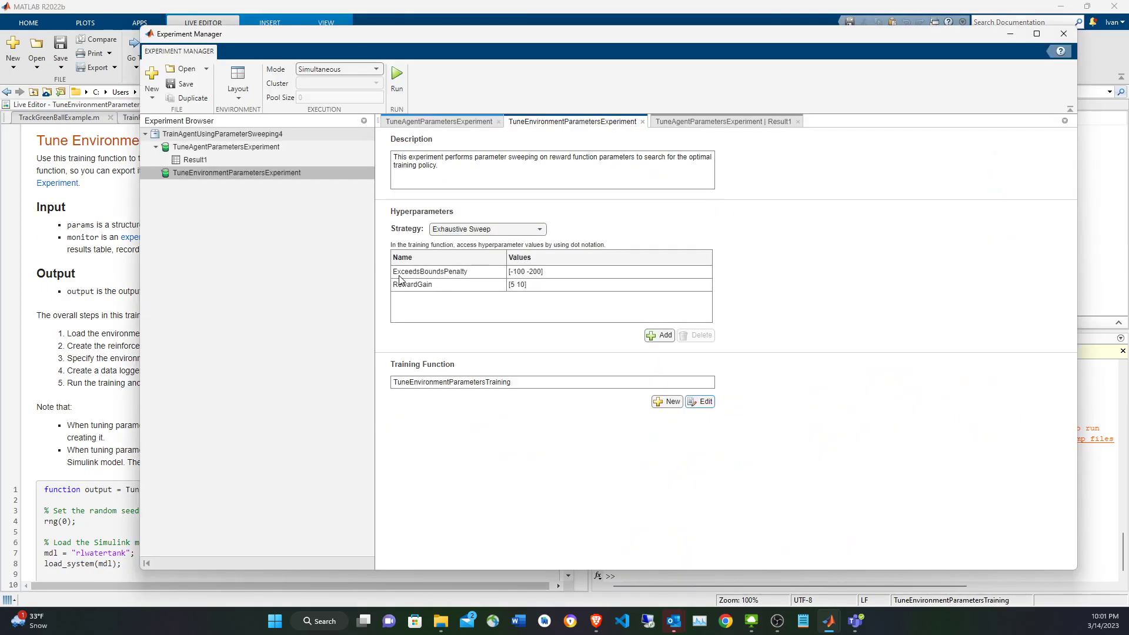
pyautogui.click(469, 232)
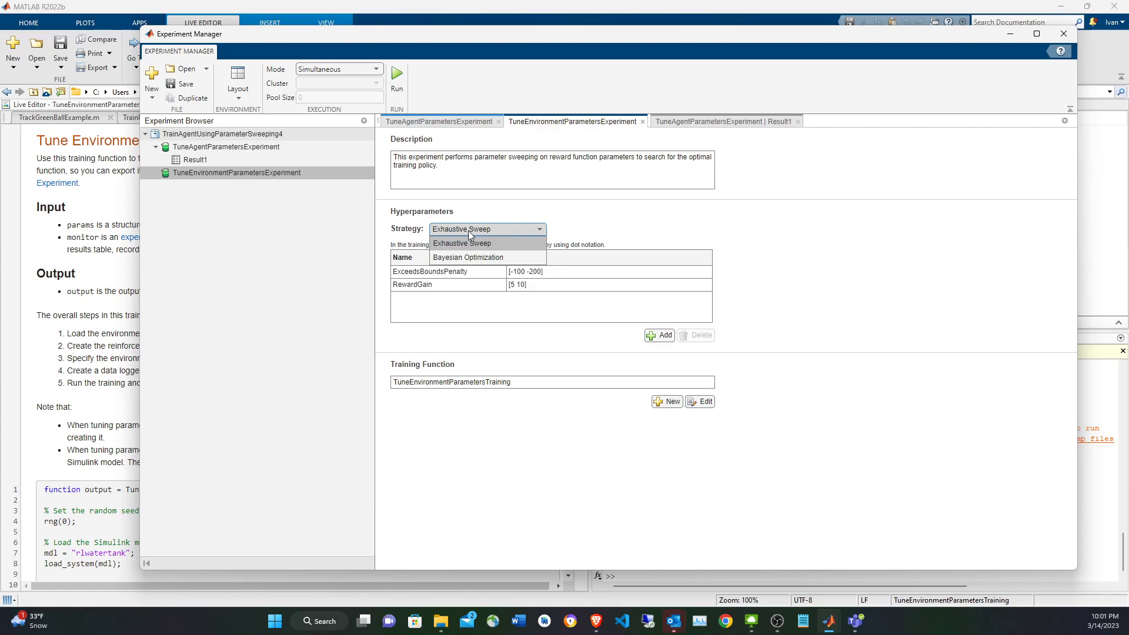
pyautogui.click(640, 231)
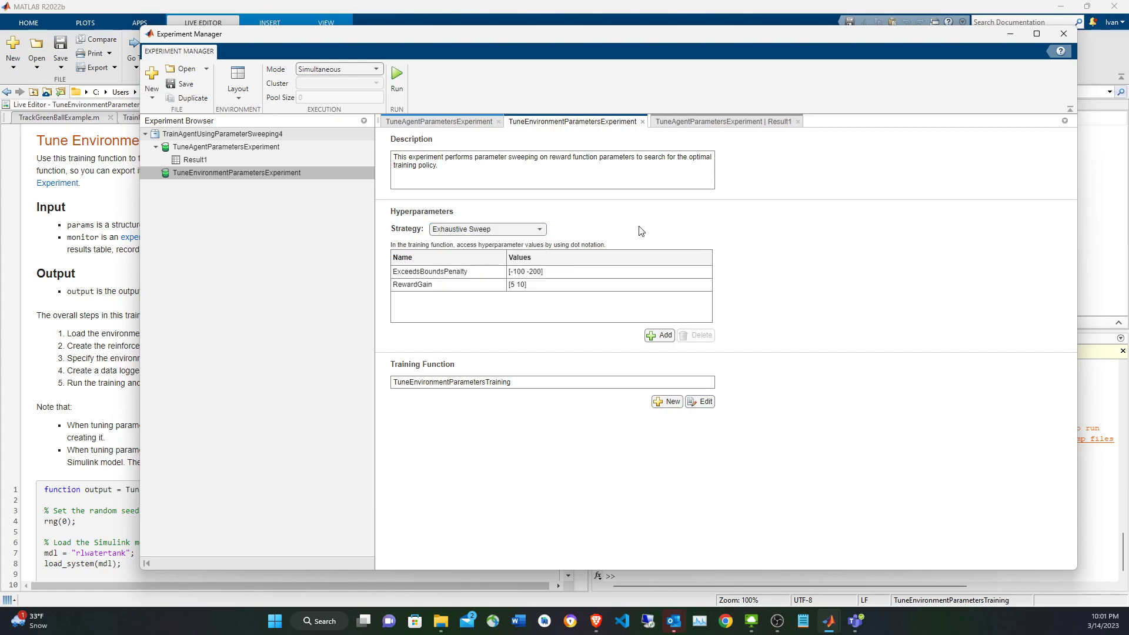
# Examine the params and monitor arguments of TuneEnvironmentParametersTraining and the code that loads the rlwatertank model.
pyautogui.click(118, 270)
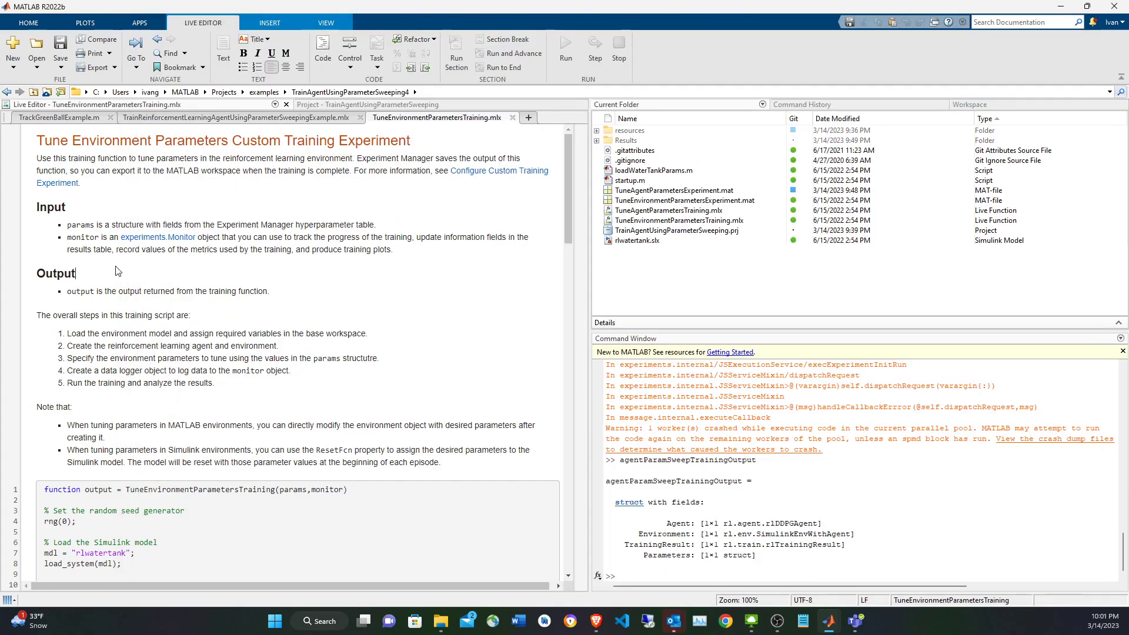
pyautogui.scroll(-10, 118, 271)
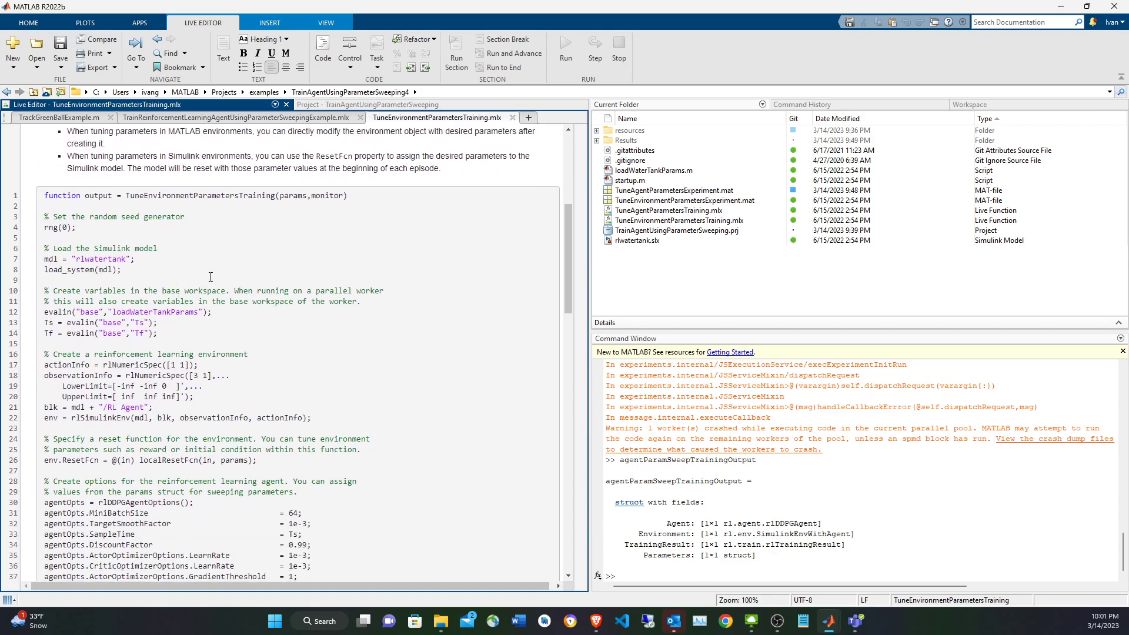
pyautogui.doubleClick(293, 196)
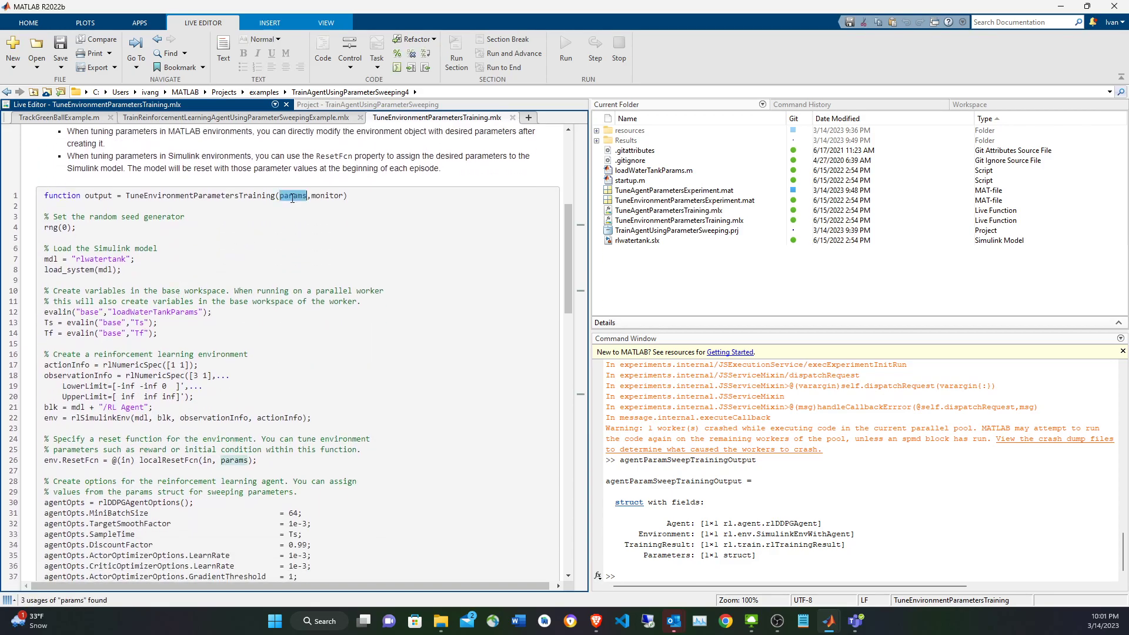
pyautogui.doubleClick(327, 196)
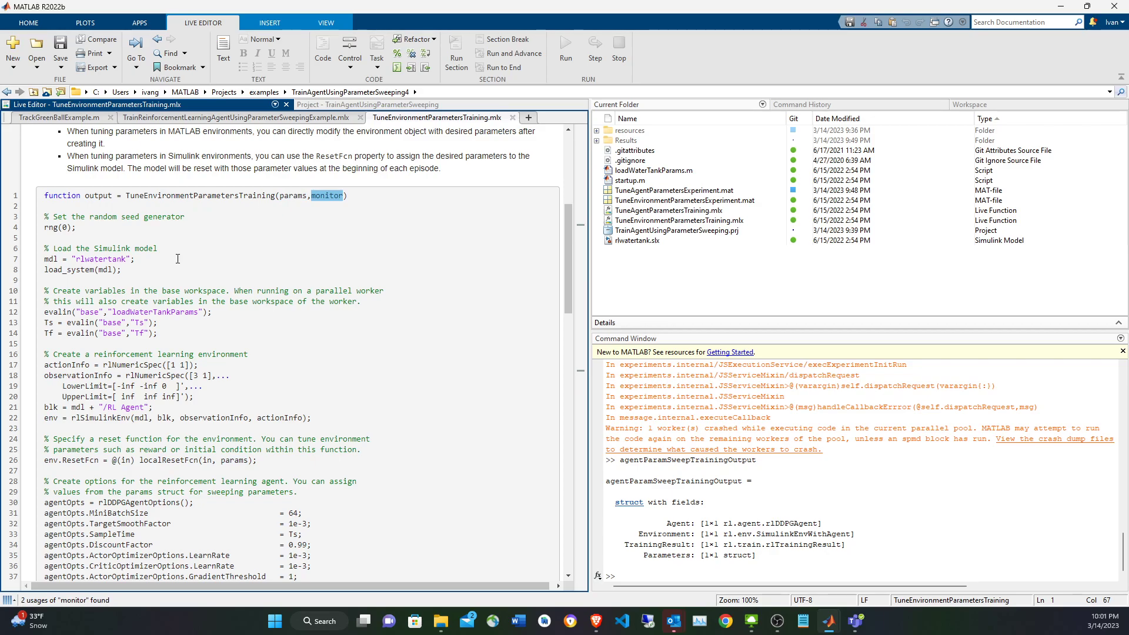
pyautogui.click(82, 269)
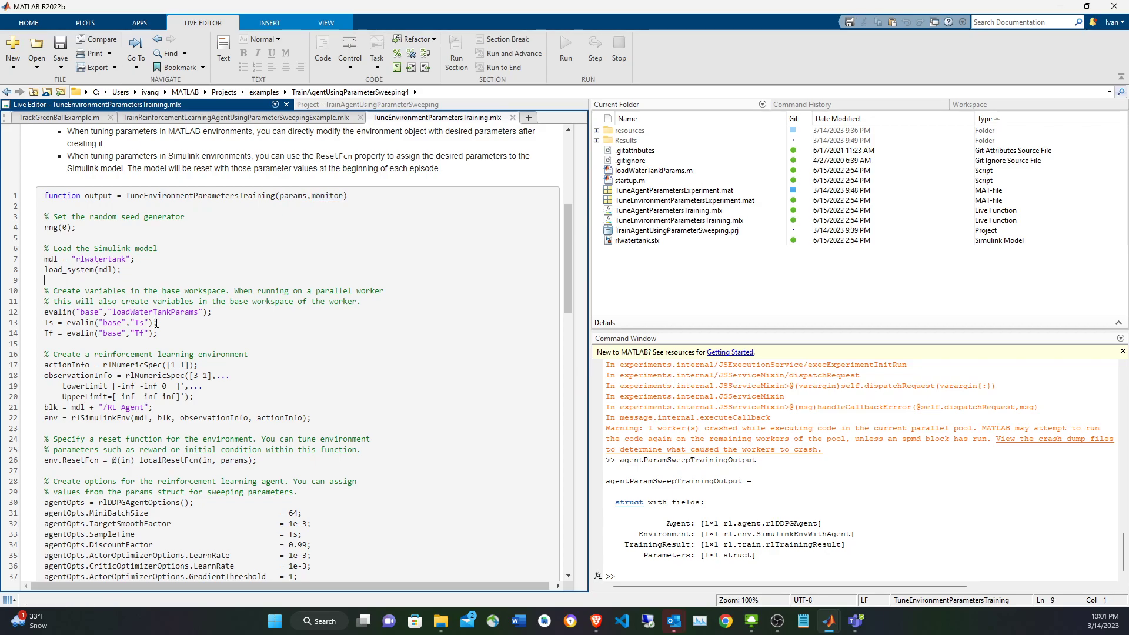
# Examine how the training function defines actionInfo and observationInfo and uses them in rlSimulinkEnv to create env.
pyautogui.scroll(-2, 157, 322)
pyautogui.click(184, 279)
pyautogui.scroll(-2, 184, 279)
pyautogui.doubleClick(85, 247)
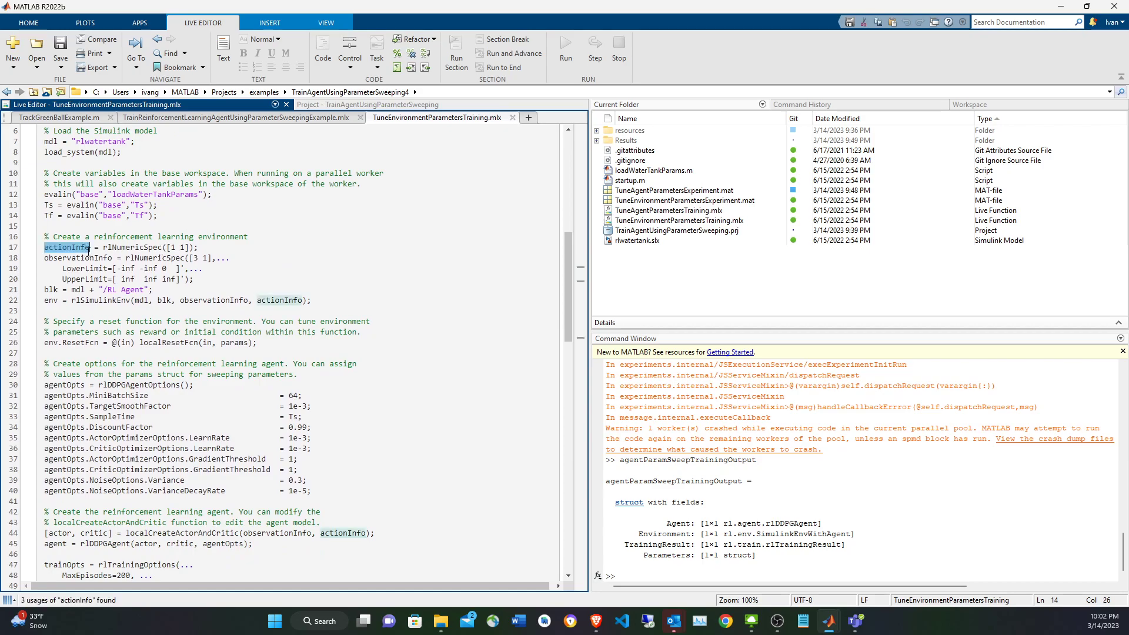
pyautogui.doubleClick(76, 257)
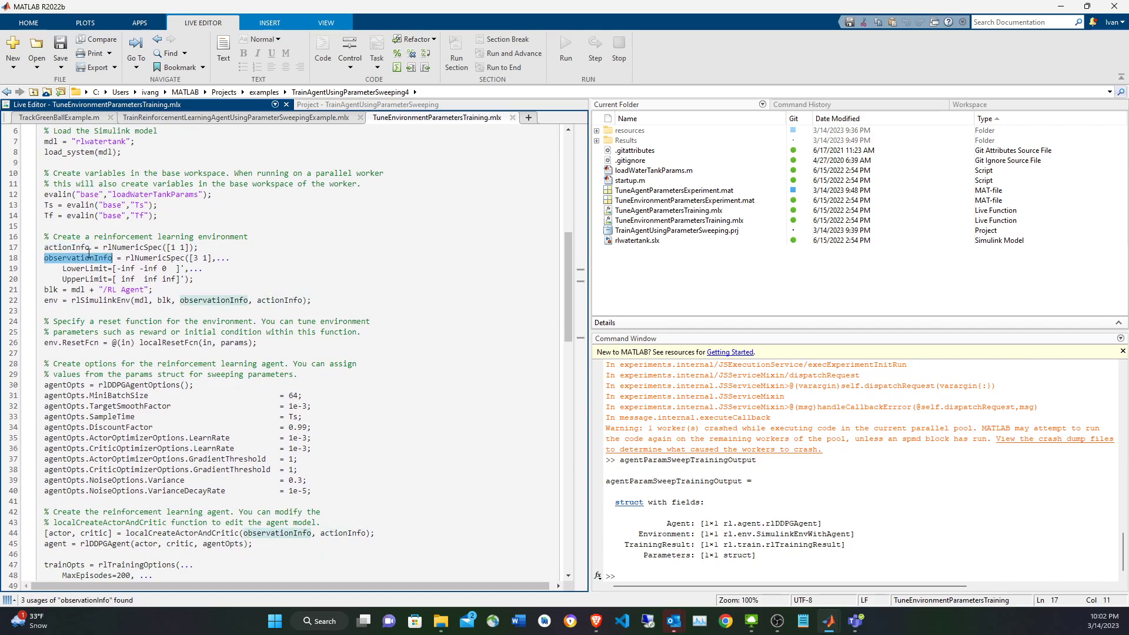
pyautogui.click(177, 302)
pyautogui.click(54, 301)
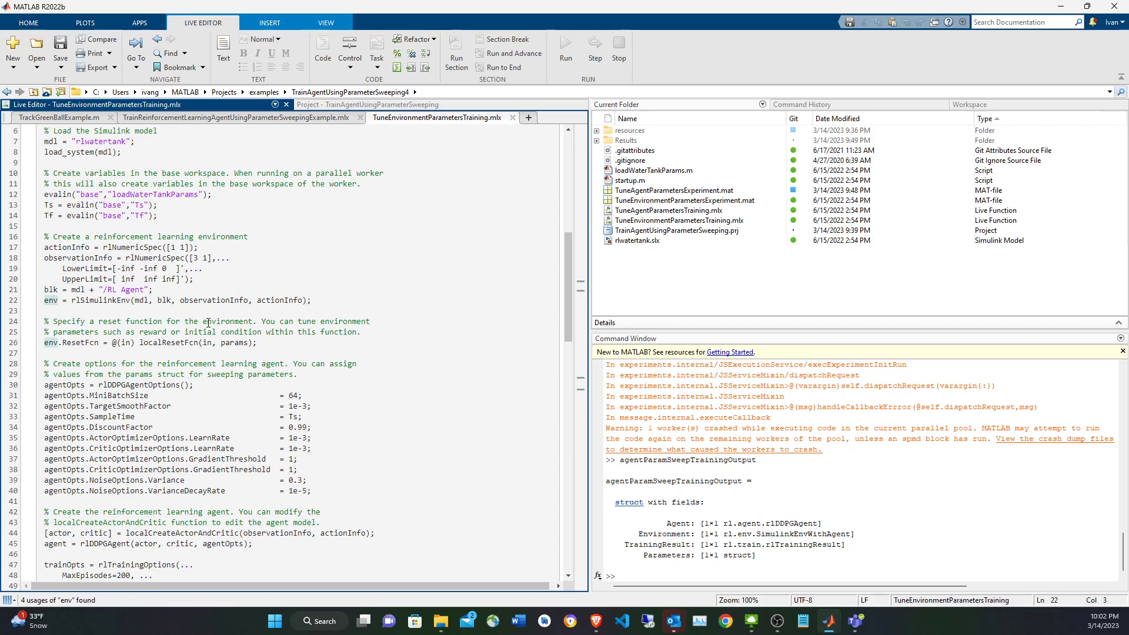
# Examine the env.ResetFcn assignment, including localResetFcn and its in and params arguments.
pyautogui.doubleClick(165, 345)
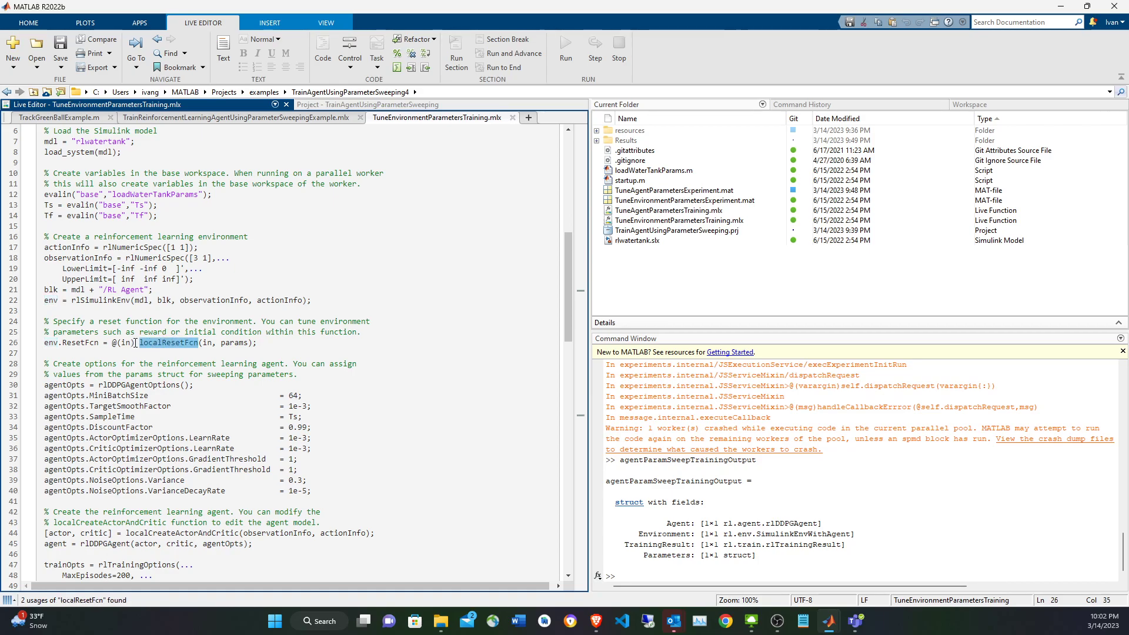
pyautogui.click(252, 342)
pyautogui.doubleClick(221, 343)
pyautogui.doubleClick(127, 343)
pyautogui.doubleClick(238, 342)
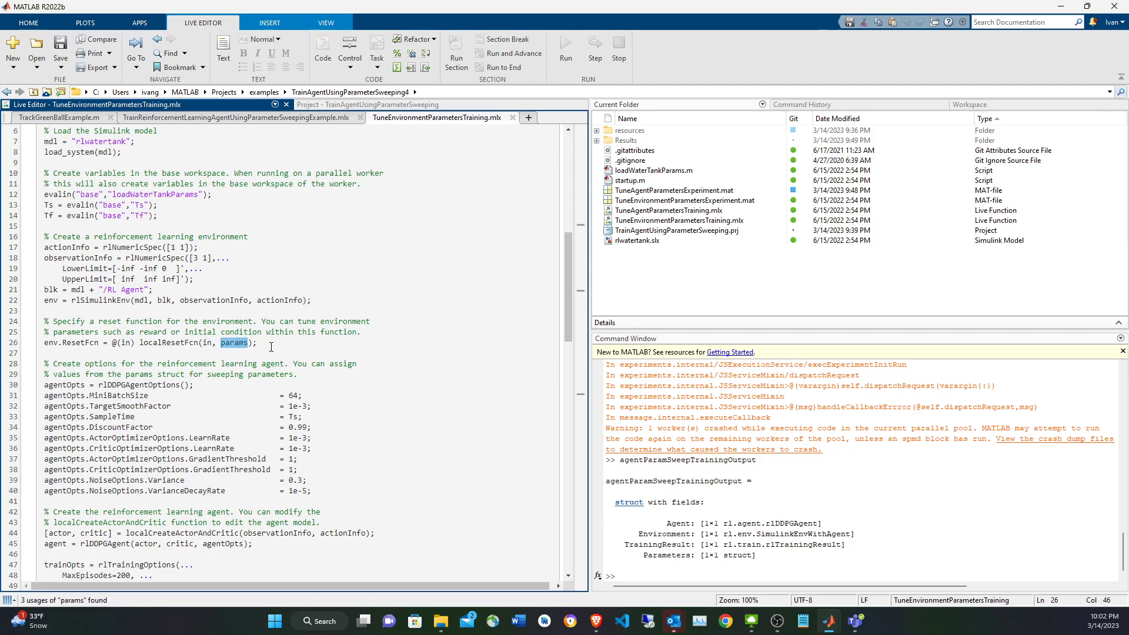
pyautogui.scroll(-4, 141, 352)
pyautogui.scroll(2, 116, 365)
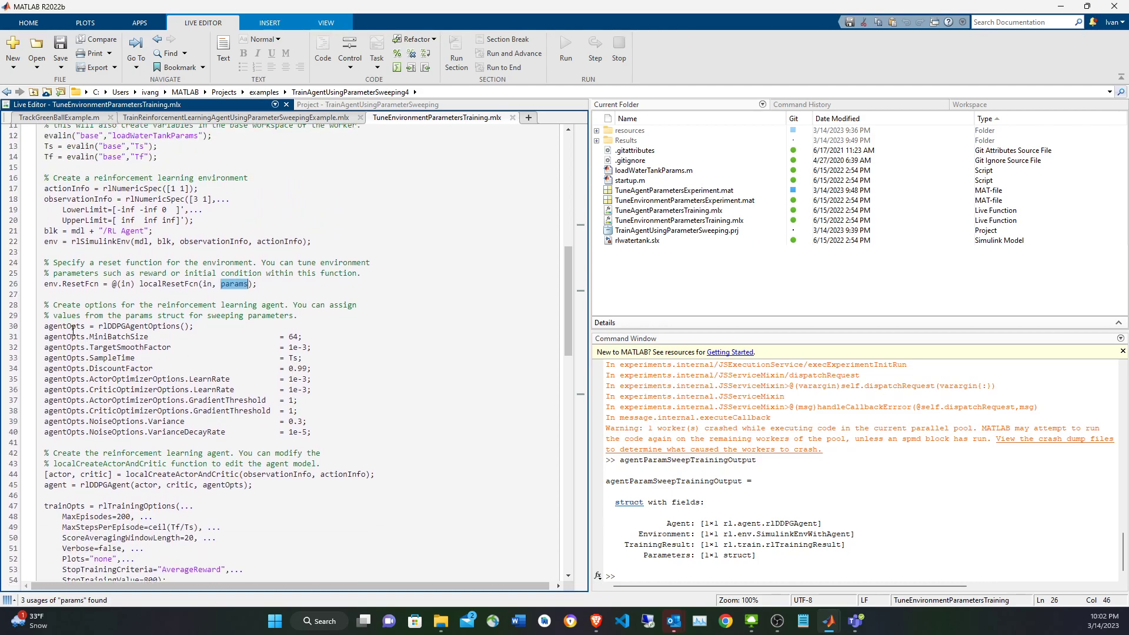
# Highlight the agentOpts block created with rlDDPGAgentOptions and look over its settings.
pyautogui.moveTo(68, 327); pyautogui.dragTo(341, 429)
pyautogui.scroll(-4, 340, 426)
pyautogui.scroll(3, 336, 420)
pyautogui.scroll(-1, 334, 415)
pyautogui.scroll(1, 333, 410)
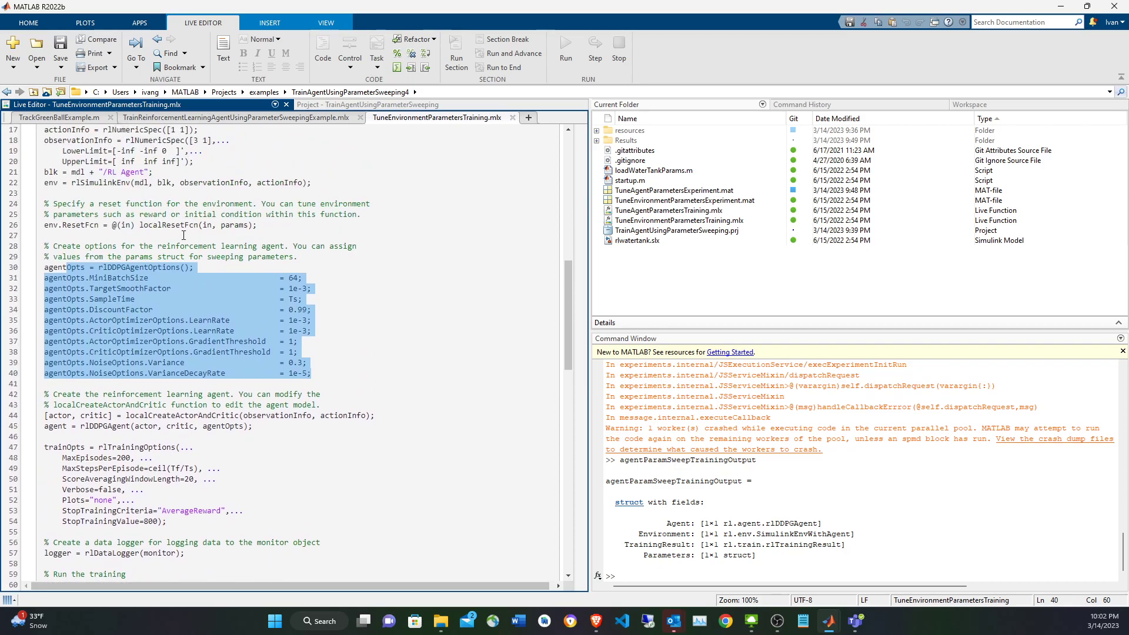
# Follow localResetFcn to its definition and review the code that randomizes the initial height and the reference signal.
pyautogui.click(199, 224)
pyautogui.scroll(-18, 340, 344)
pyautogui.scroll(7, 339, 345)
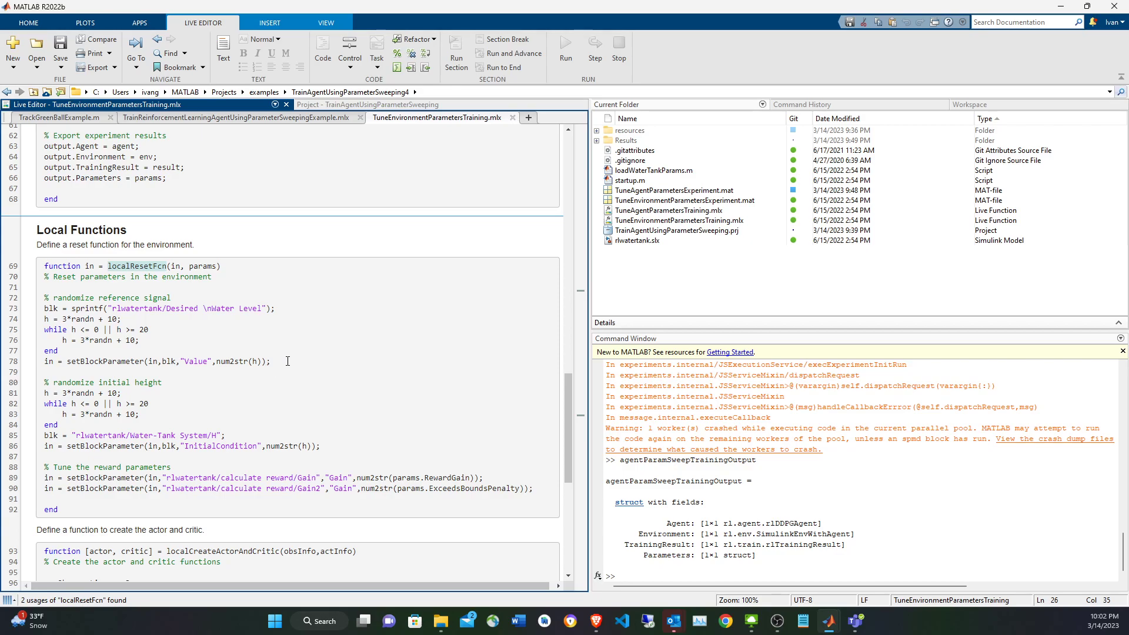
pyautogui.moveTo(322, 446); pyautogui.dragTo(44, 382)
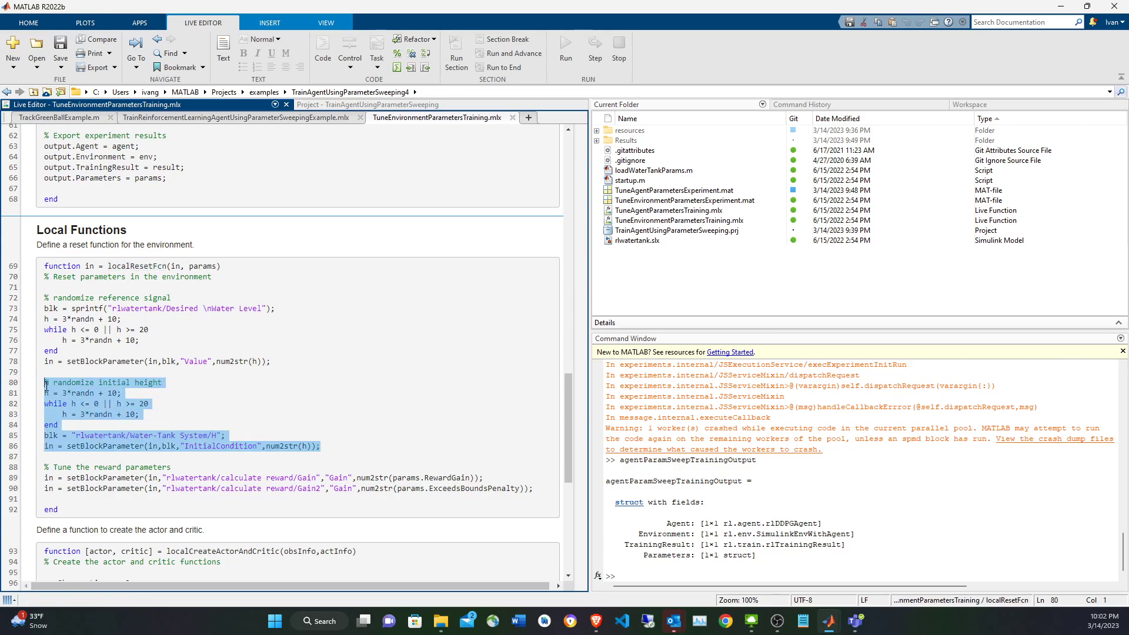
pyautogui.doubleClick(221, 446)
pyautogui.click(258, 361)
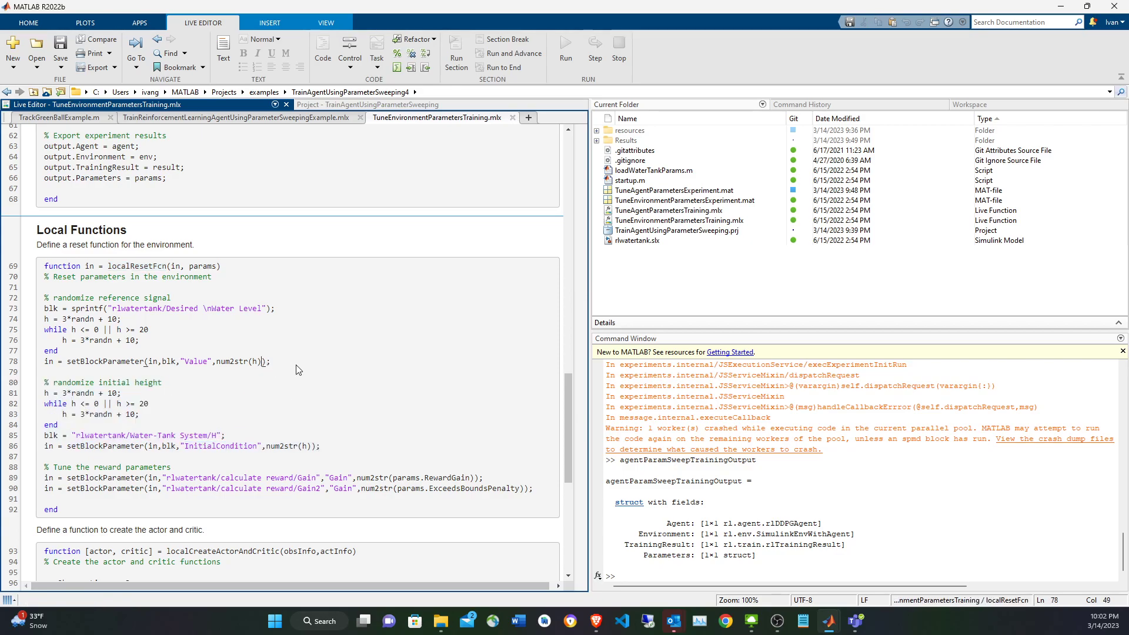
pyautogui.hotkey('shift', 'End')
pyautogui.moveTo(270, 362); pyautogui.dragTo(44, 308)
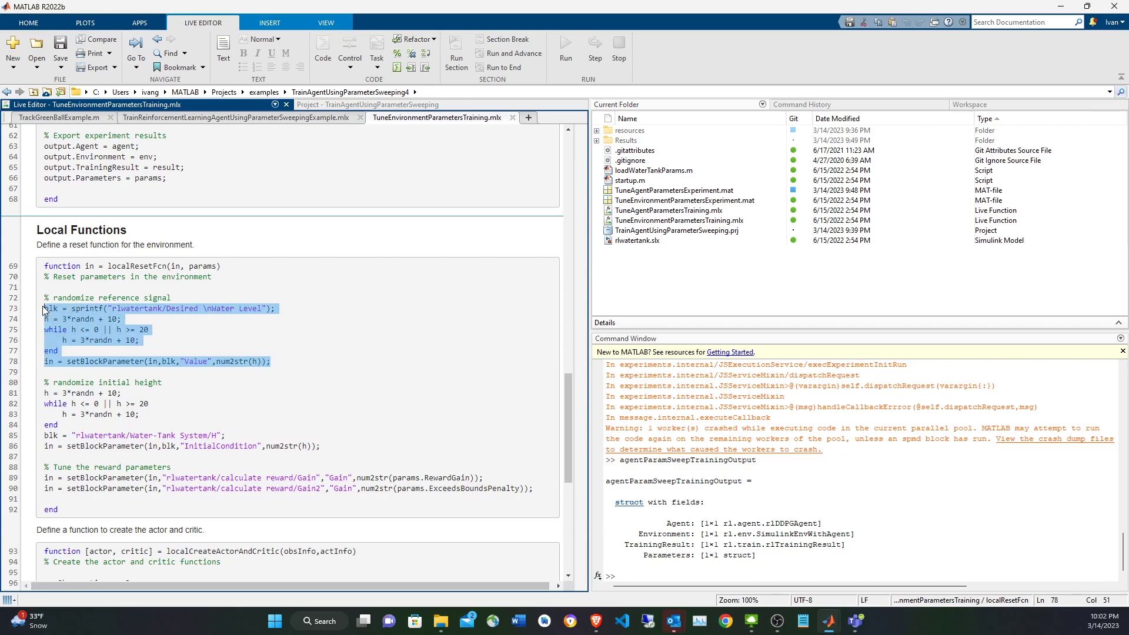
pyautogui.click(227, 362)
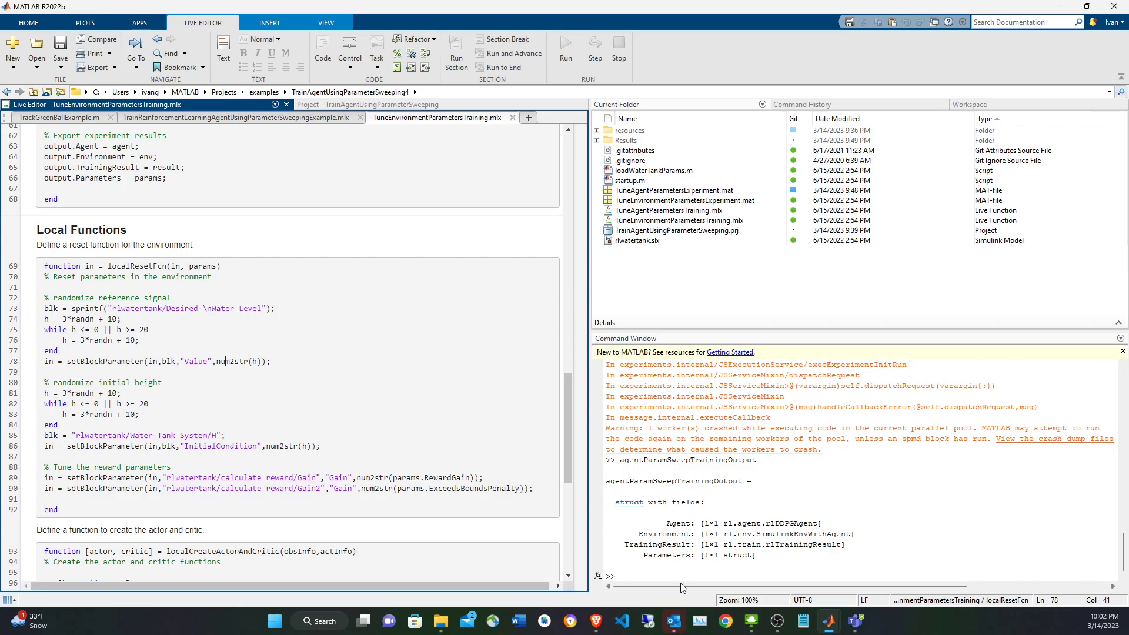
# Switch to the rlwatertank Simulink model, inspect the gain blocks inside the calculate reward subsystem, and return to the model's top level.
pyautogui.moveTo(830, 621)
pyautogui.click(951, 559)
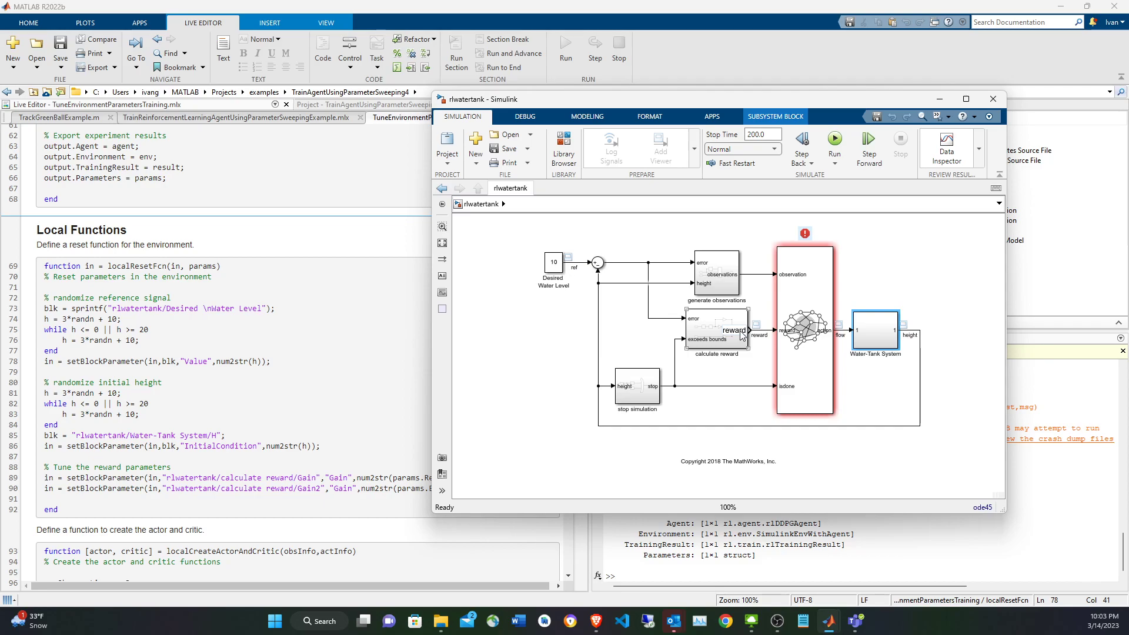
pyautogui.doubleClick(718, 340)
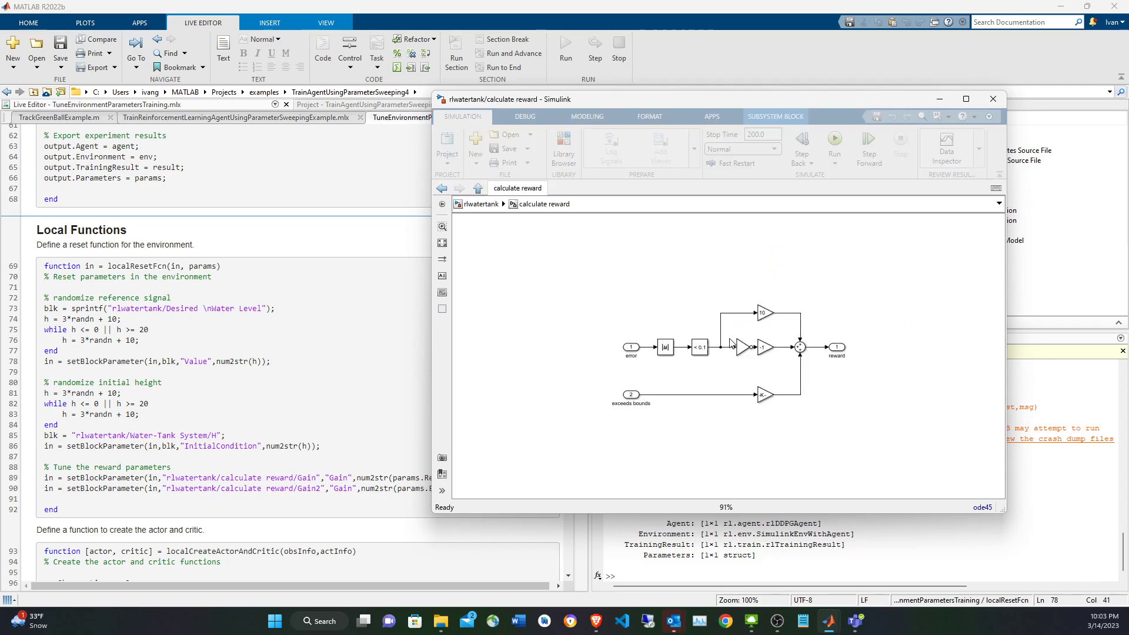
pyautogui.press('space')
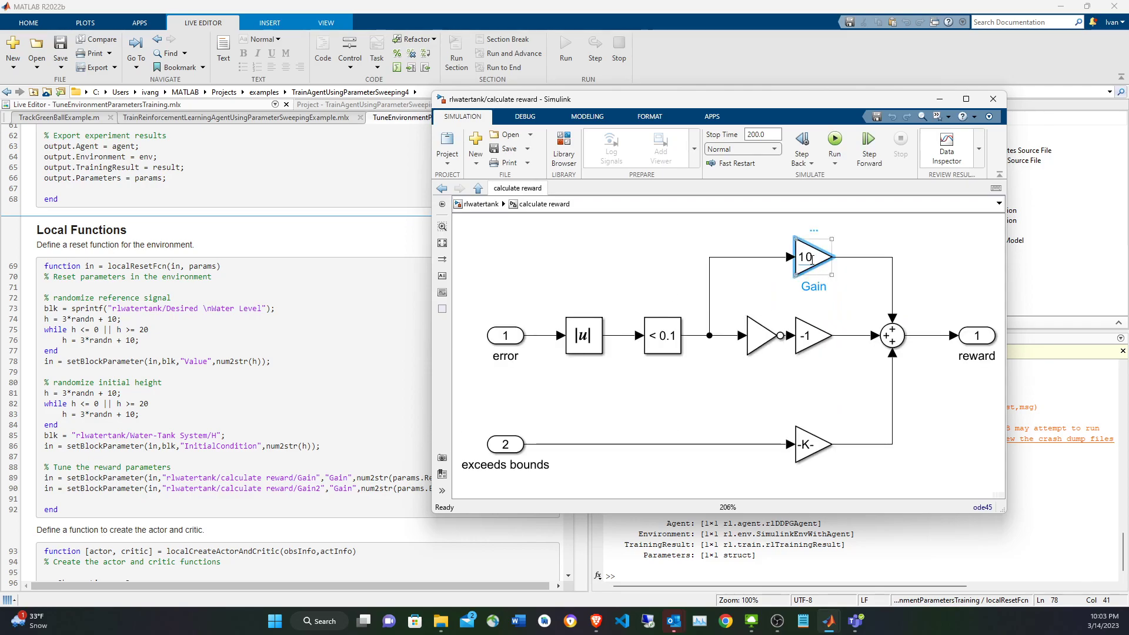
pyautogui.click(816, 337)
pyautogui.click(811, 444)
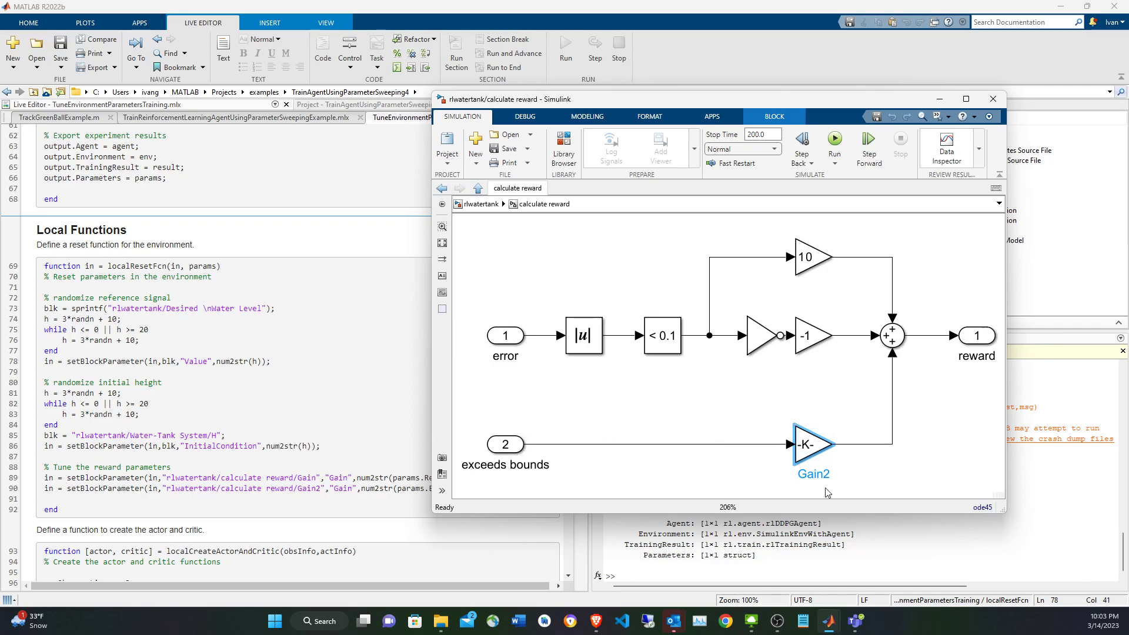
pyautogui.click(810, 259)
pyautogui.click(495, 206)
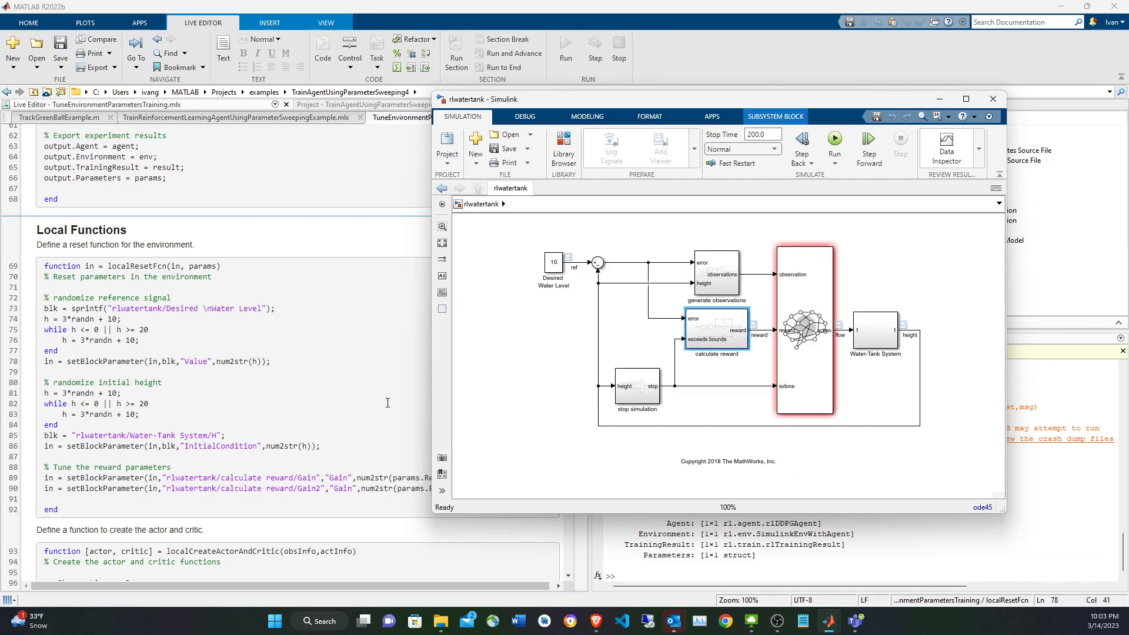
# Return to TuneEnvironmentParametersTraining.mlx and check the RewardGain line in localResetFcn and the env variable whose ResetFcn is assigned.
pyautogui.click(410, 435)
pyautogui.click(415, 478)
pyautogui.click(379, 479)
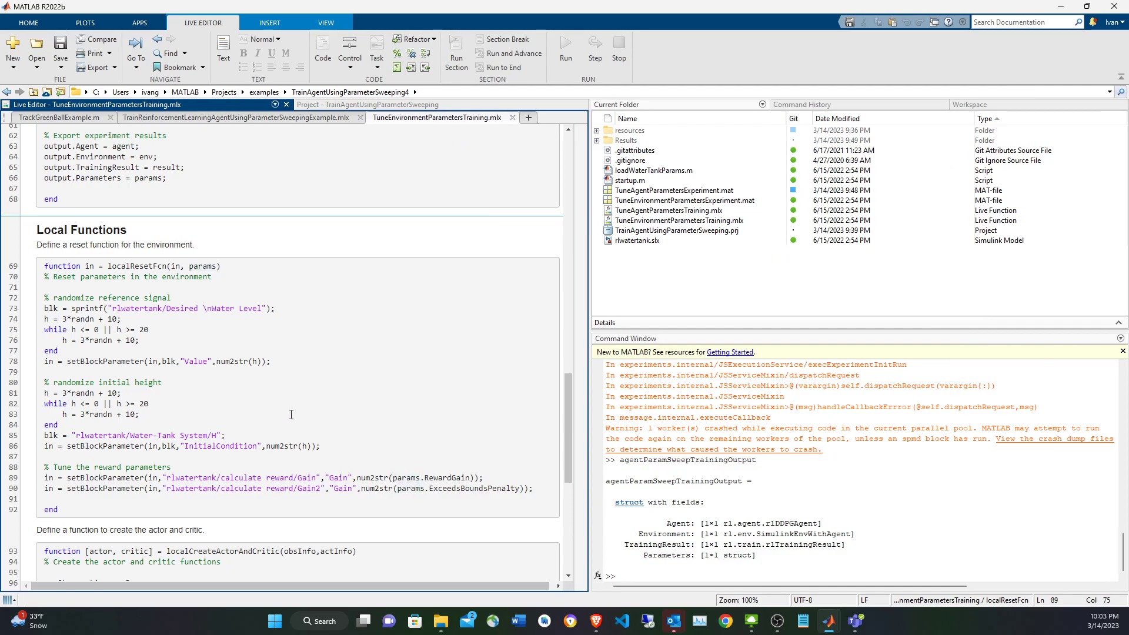
pyautogui.scroll(15, 419, 243)
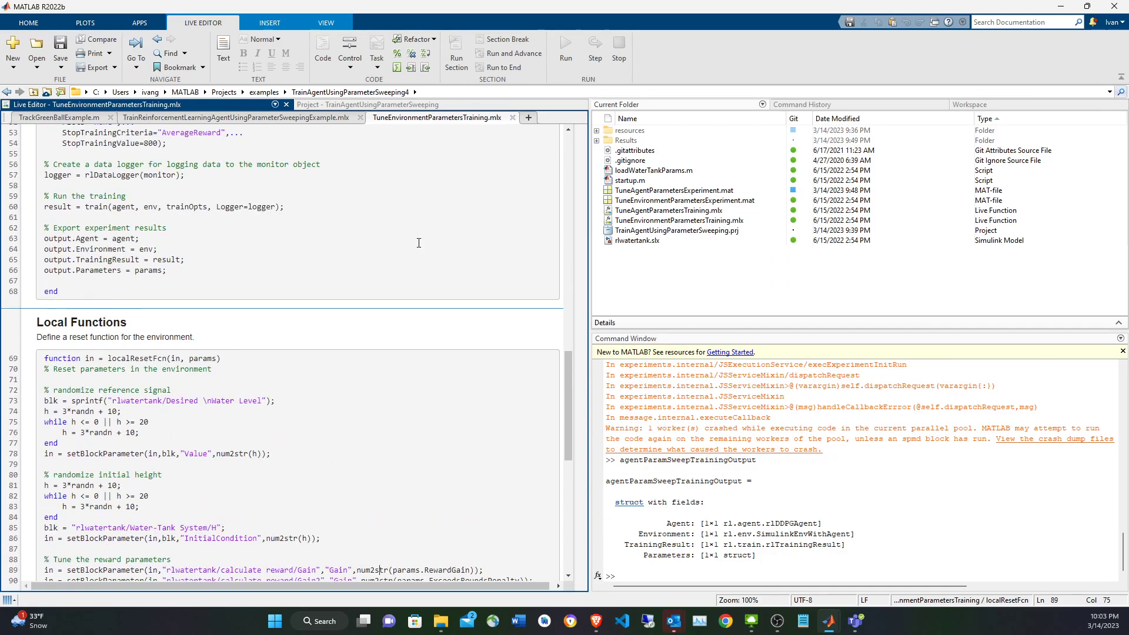
pyautogui.scroll(2, 419, 243)
pyautogui.click(54, 403)
pyautogui.doubleClick(55, 404)
pyautogui.scroll(-2, 135, 393)
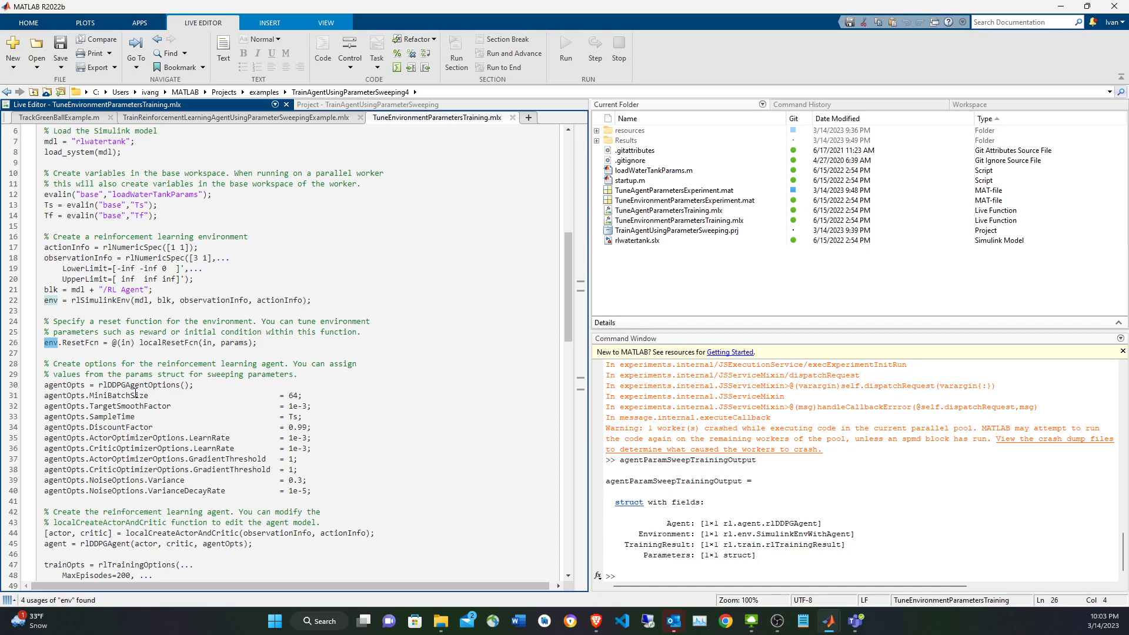
# Check that the agentOpts values, from MiniBatchSize to VarianceDecayRate, are fixed numbers rather than swept parameters.
pyautogui.scroll(-4, 135, 393)
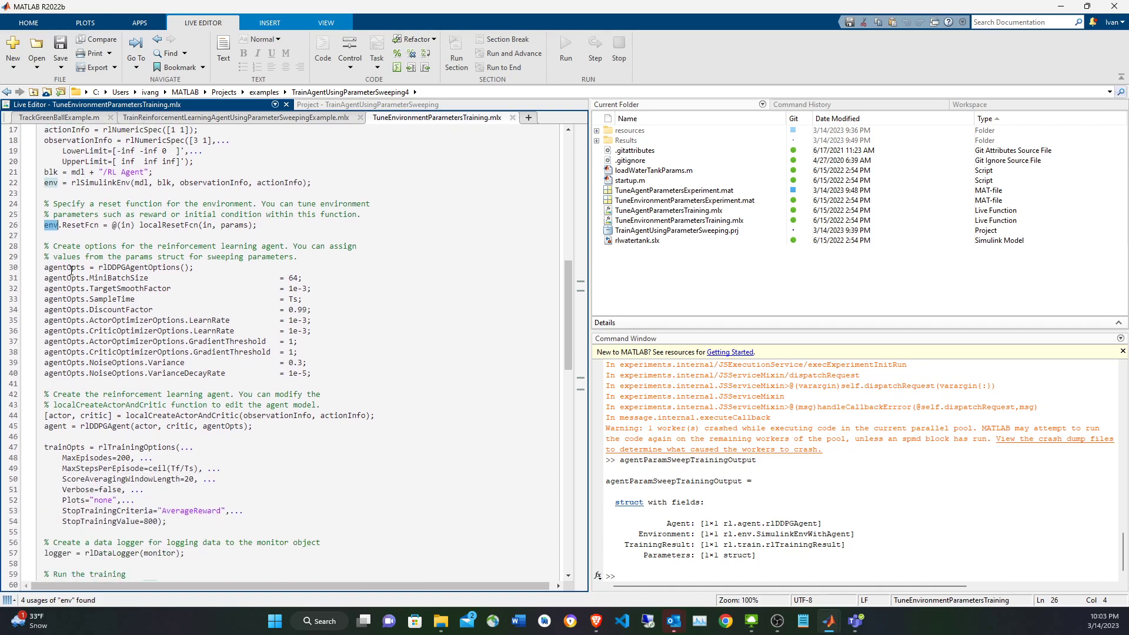
pyautogui.moveTo(200, 275); pyautogui.dragTo(372, 374)
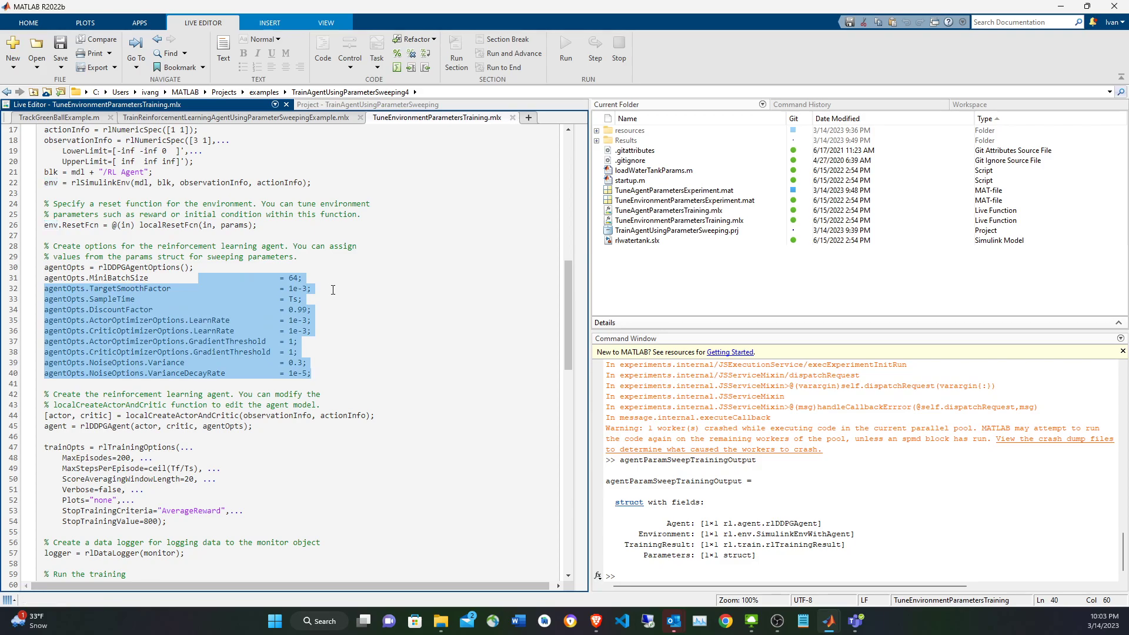
pyautogui.click(329, 331)
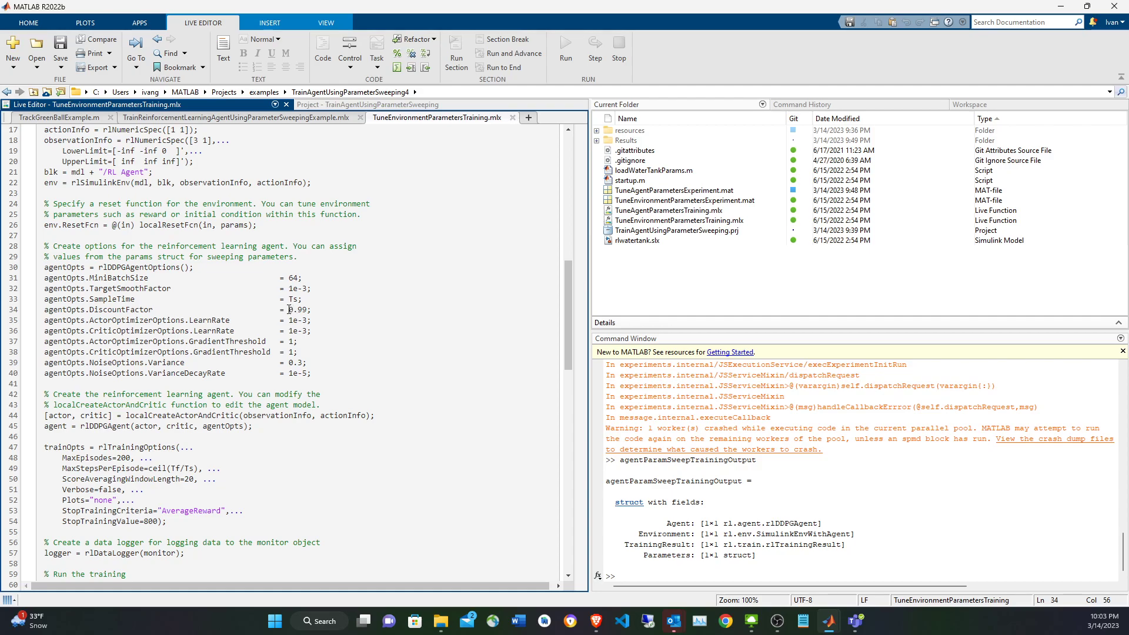
pyautogui.moveTo(289, 310); pyautogui.dragTo(313, 333)
pyautogui.click(315, 341)
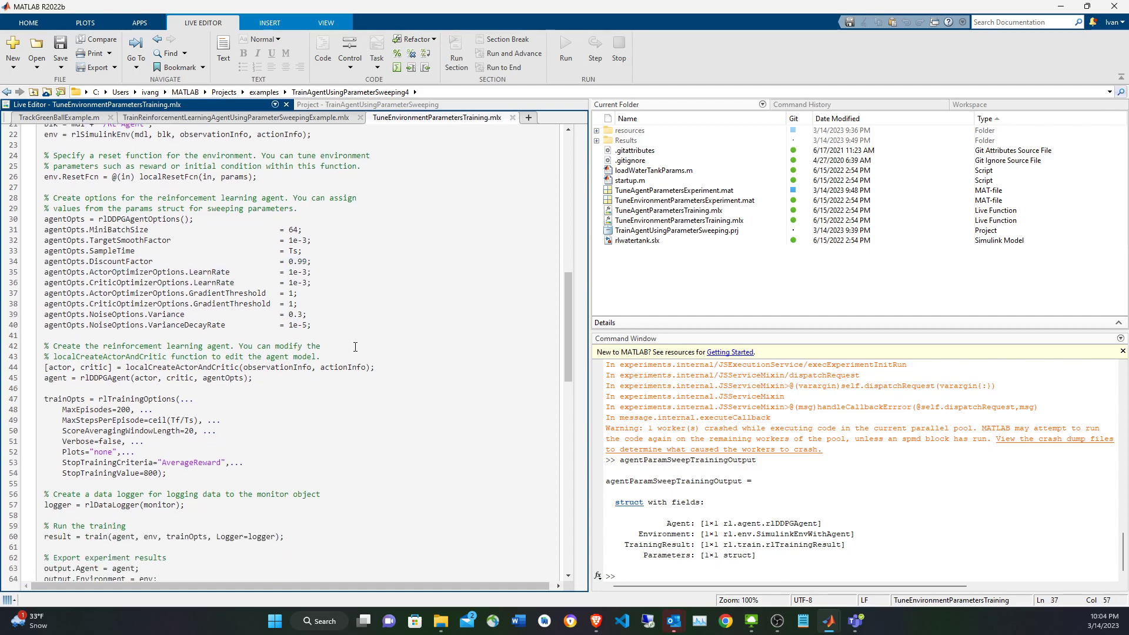
# Examine how localCreateActorAndCritic supplies the actor and critic that rlDDPGAgent combines with agentOpts into agent.
pyautogui.scroll(-2, 162, 363)
pyautogui.doubleClick(209, 356)
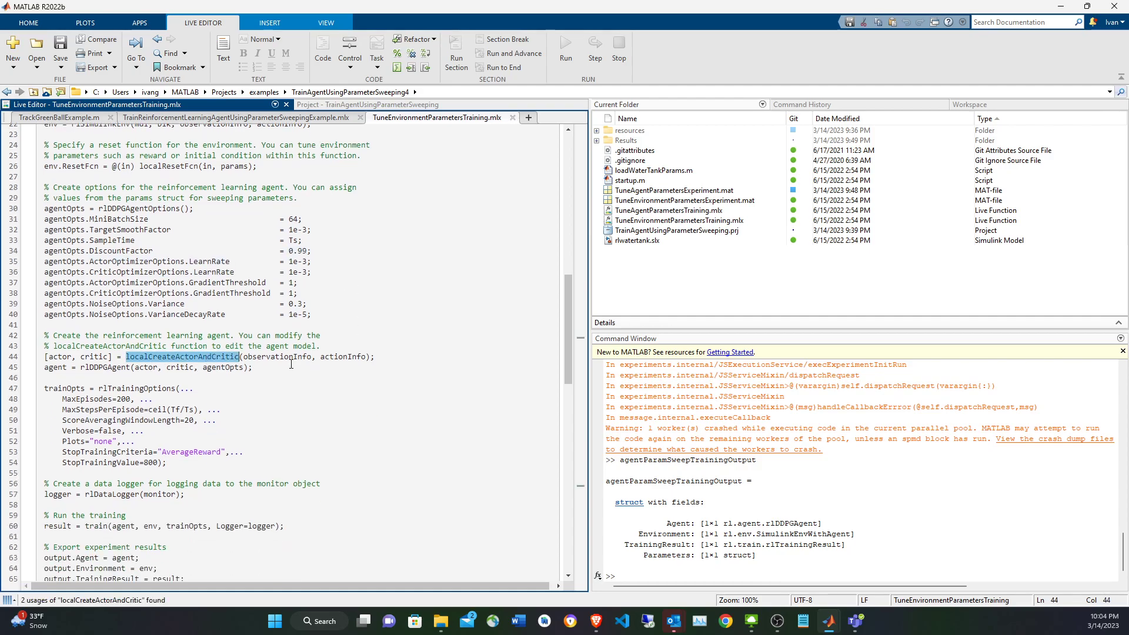
pyautogui.click(90, 356)
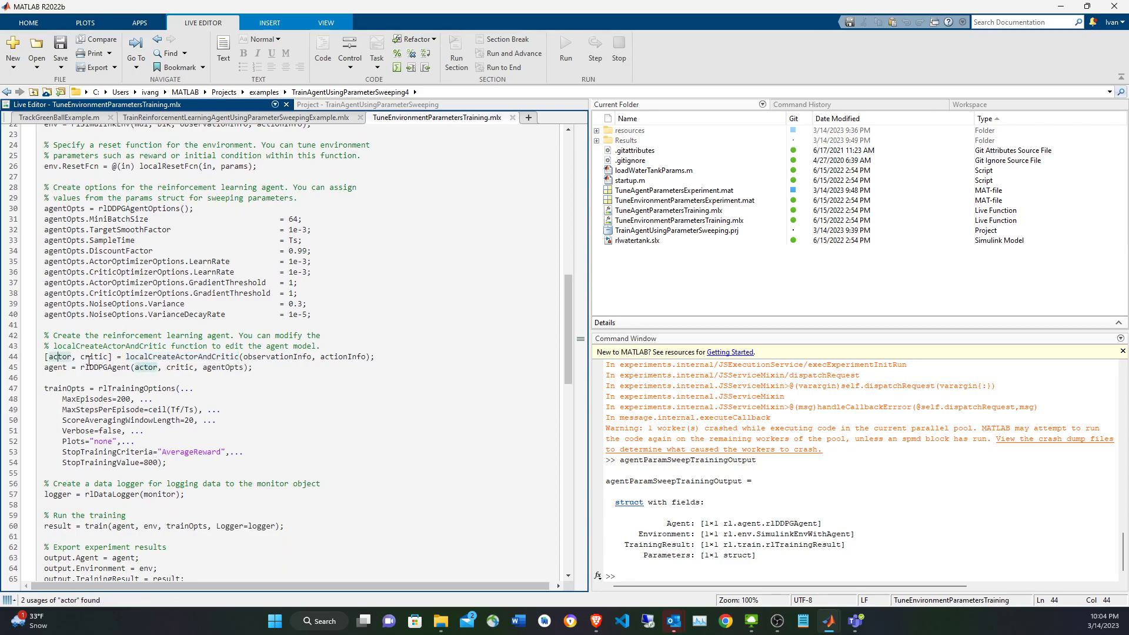
pyautogui.click(148, 368)
pyautogui.click(226, 368)
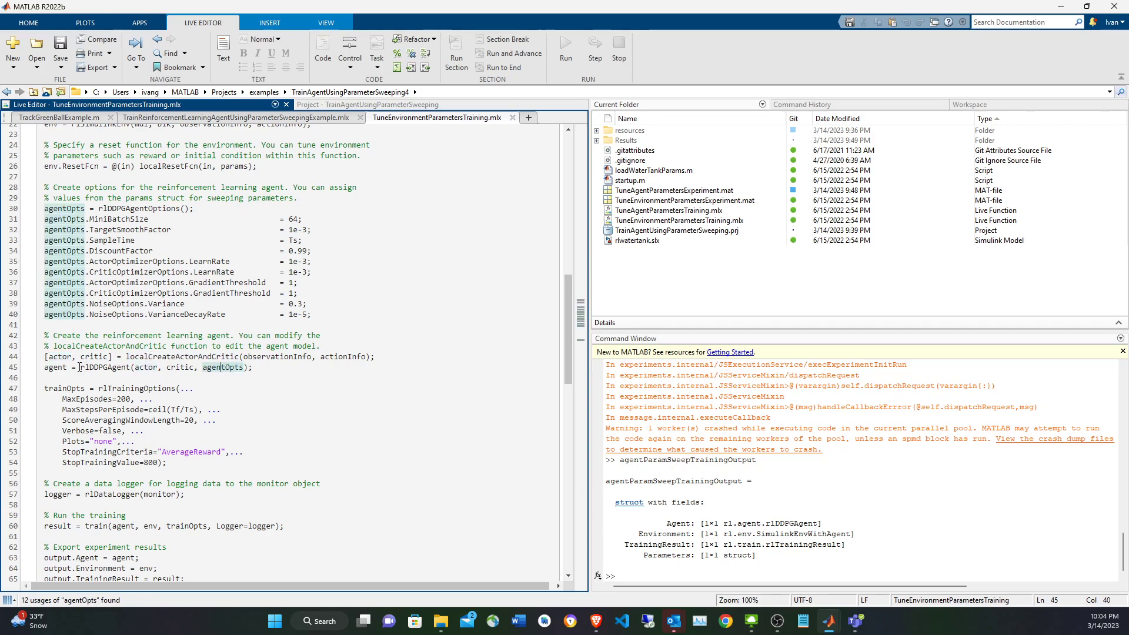
pyautogui.doubleClick(56, 367)
# Review the trainOpts definition and trace the monitor argument to the rlDataLogger call that creates logger.
pyautogui.scroll(-2, 169, 397)
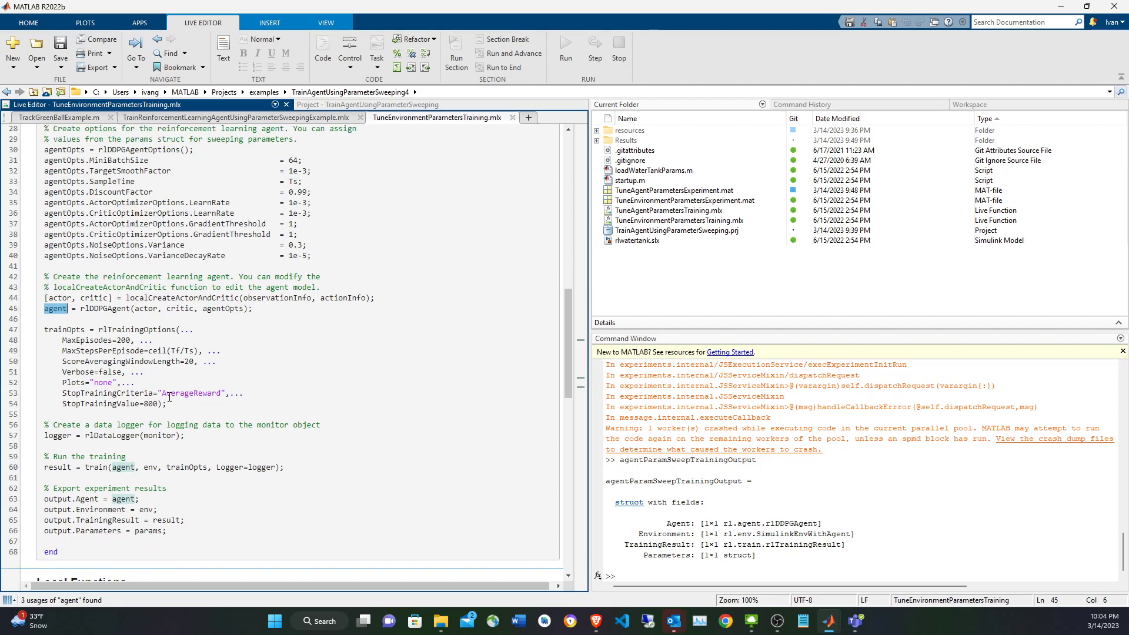
pyautogui.doubleClick(64, 330)
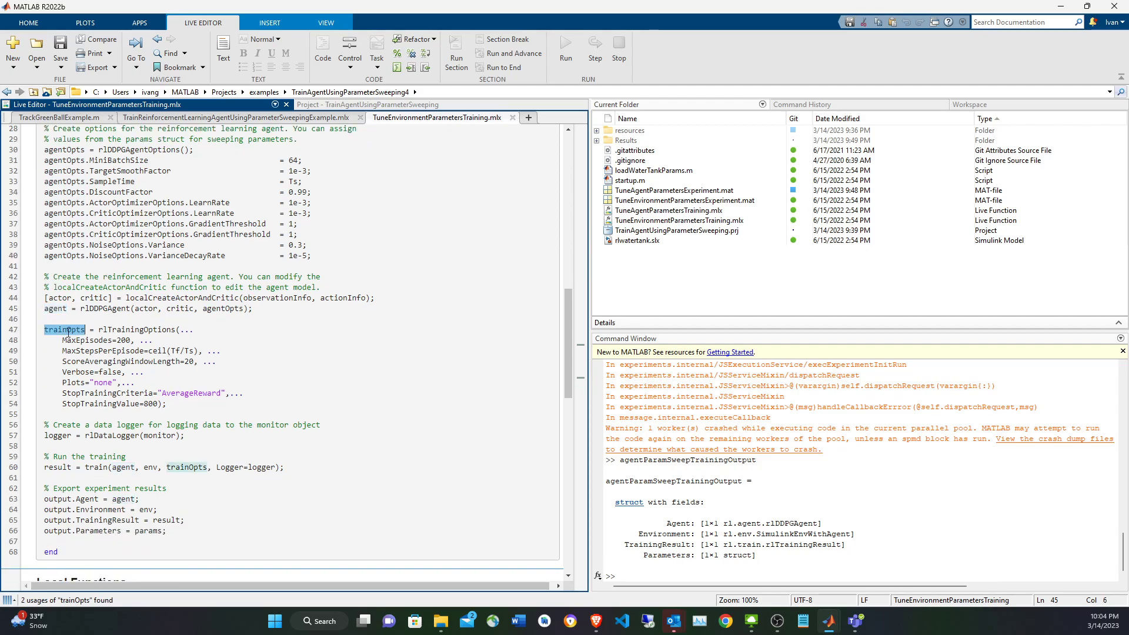
pyautogui.scroll(15, 257, 464)
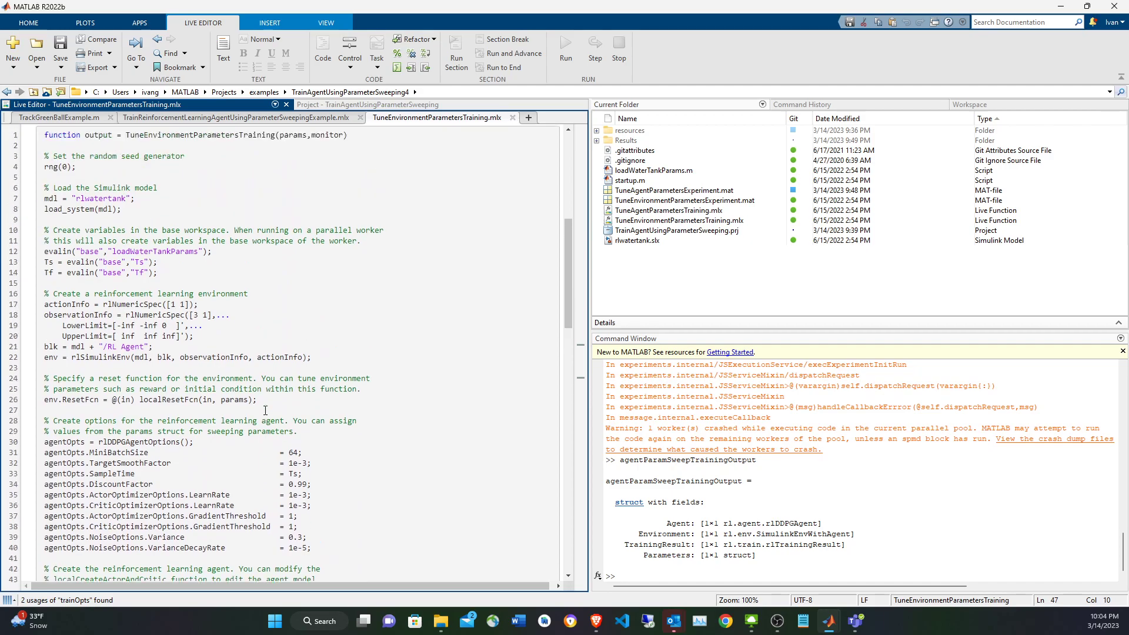
pyautogui.doubleClick(337, 313)
pyautogui.scroll(-15, 376, 353)
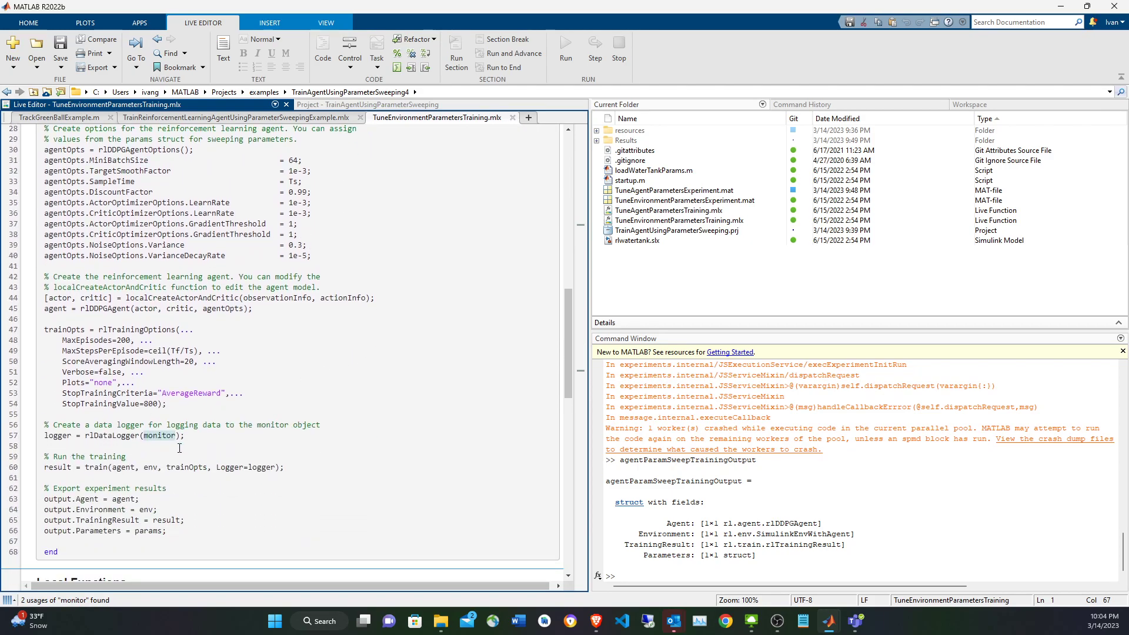
pyautogui.doubleClick(63, 436)
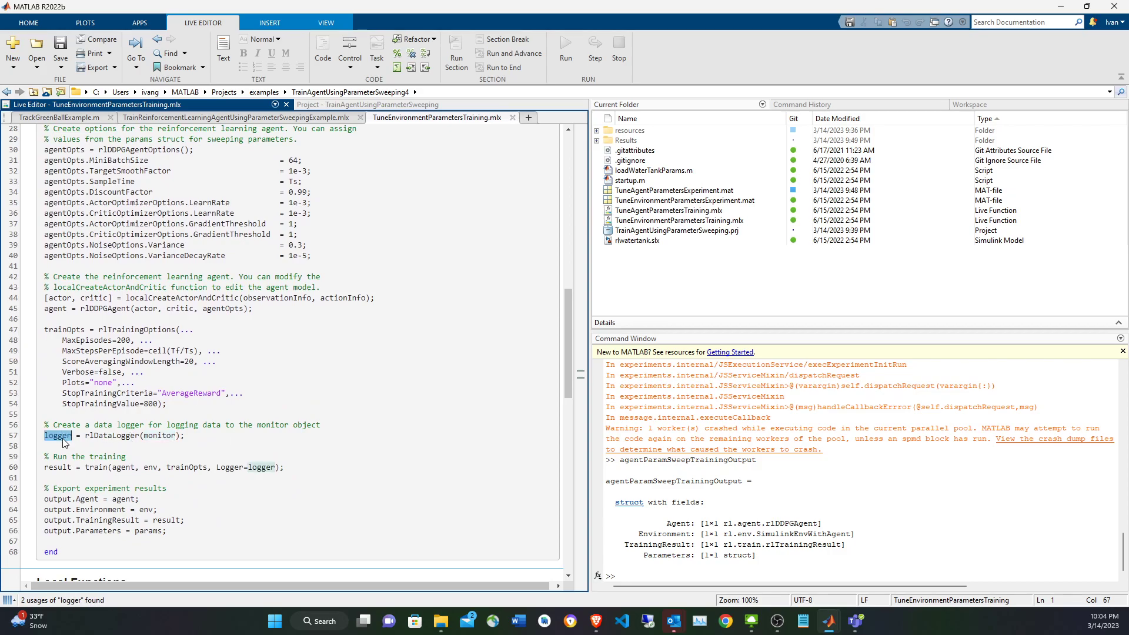
# Examine the train call that produces result, including its agent, env, trainOpts and logger arguments.
pyautogui.click(171, 469)
pyautogui.click(123, 469)
pyautogui.click(157, 470)
pyautogui.click(266, 468)
pyautogui.click(58, 468)
pyautogui.tripleClick(59, 469)
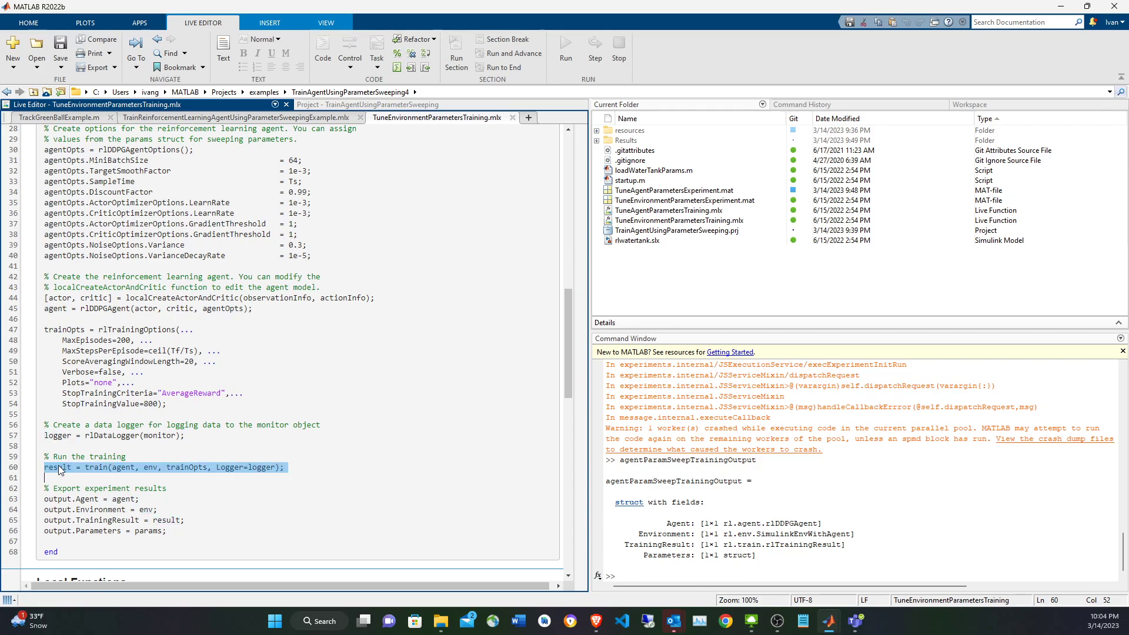
# Review the output assignments that export the experiment results, and close TuneEnvironmentParametersTraining.mlx.
pyautogui.scroll(-2, 98, 441)
pyautogui.moveTo(221, 478); pyautogui.dragTo(44, 437)
pyautogui.click(168, 345)
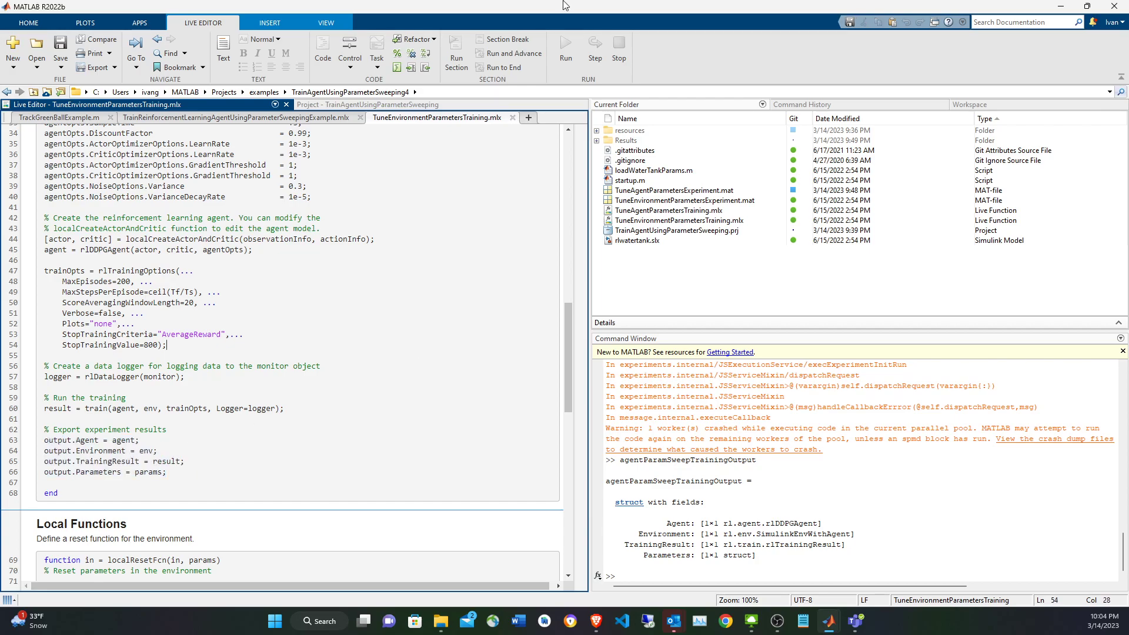
pyautogui.click(513, 117)
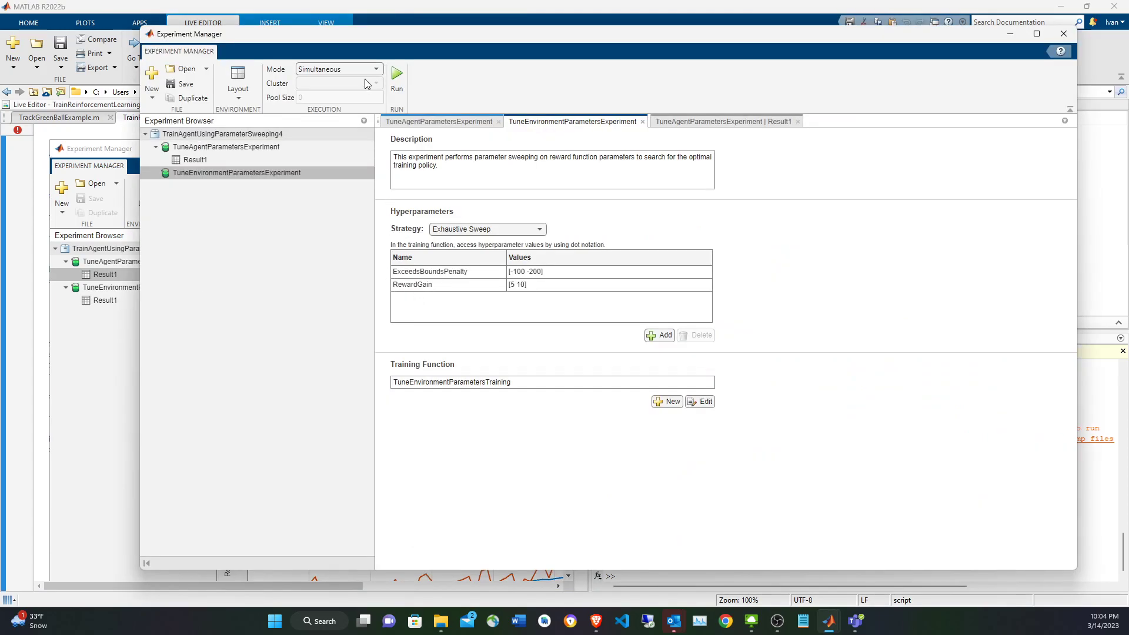
# Run TuneEnvironmentParametersExperiment with the execution mode set to Simultaneous.
pyautogui.click(352, 68)
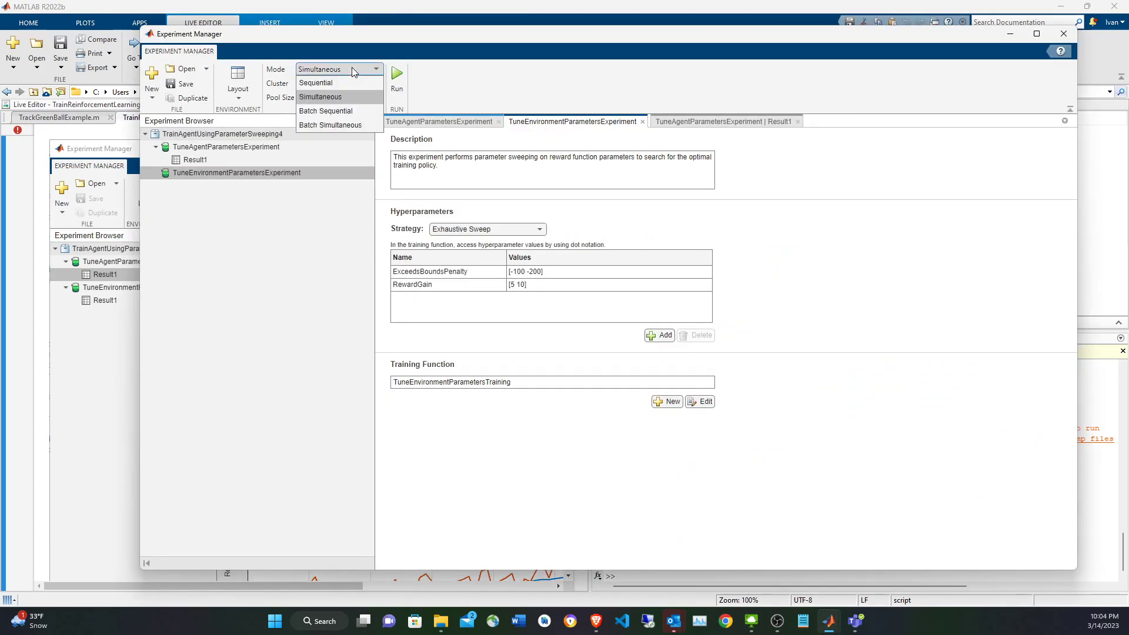
pyautogui.click(344, 98)
pyautogui.click(398, 92)
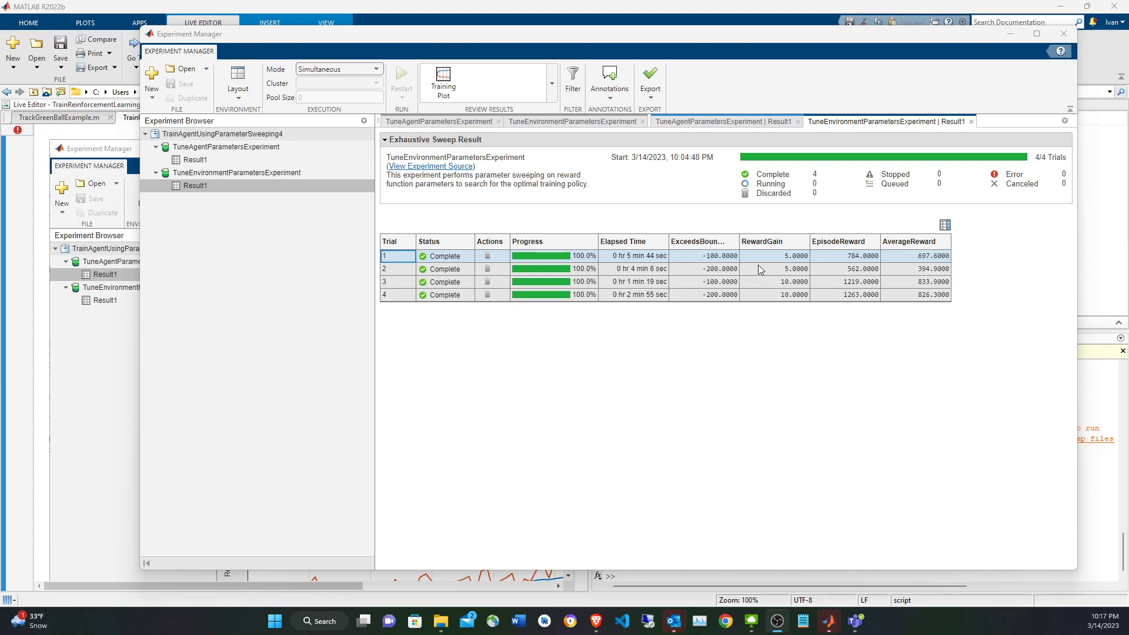
# Show the training plot for the environment experiment and compare trials 2, 3 and 4, ending with trial 3 selected.
pyautogui.click(453, 272)
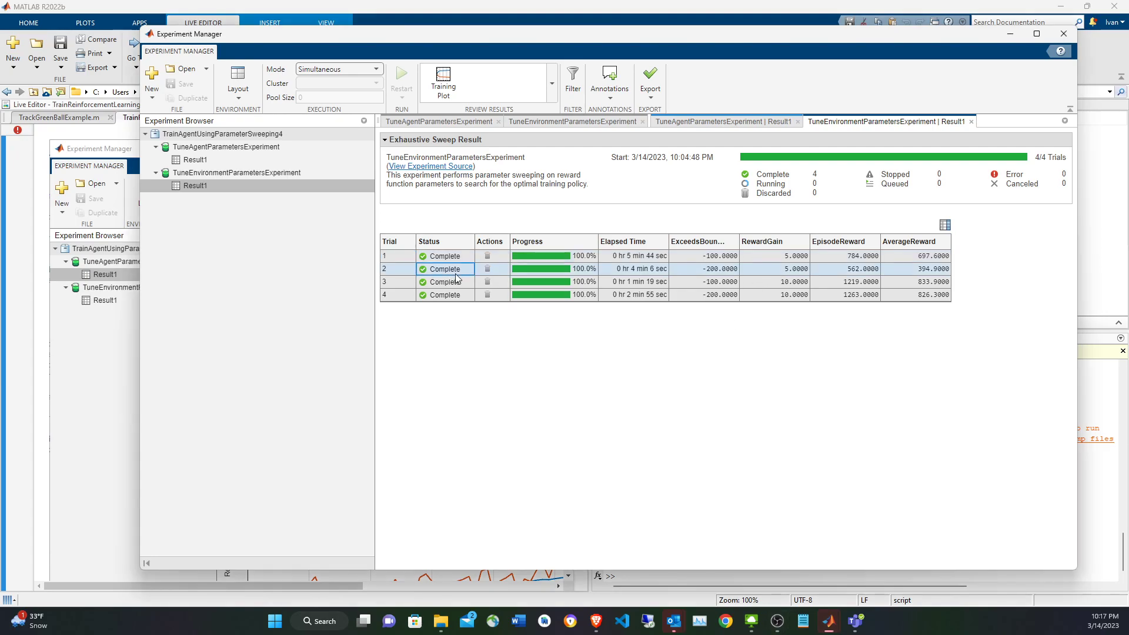
pyautogui.click(444, 89)
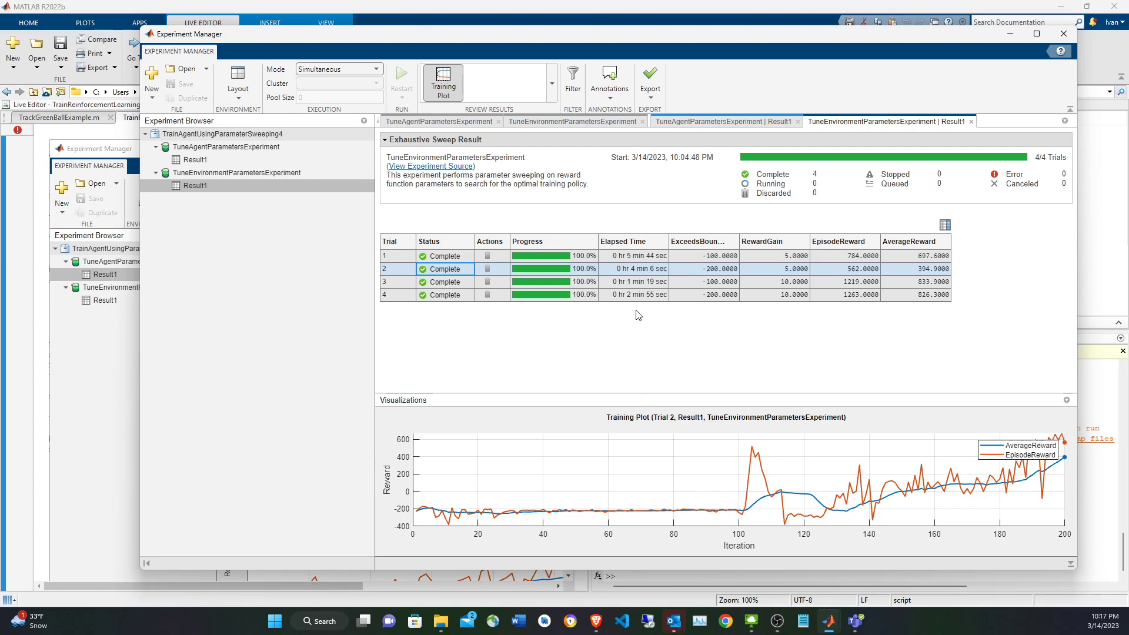
pyautogui.click(450, 287)
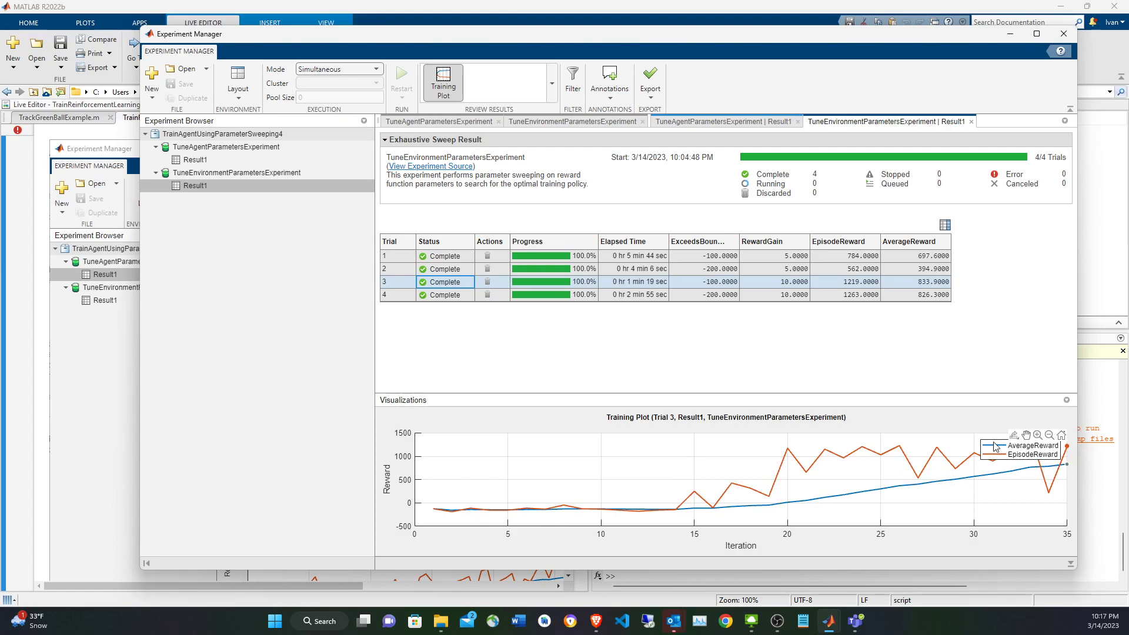
pyautogui.click(438, 297)
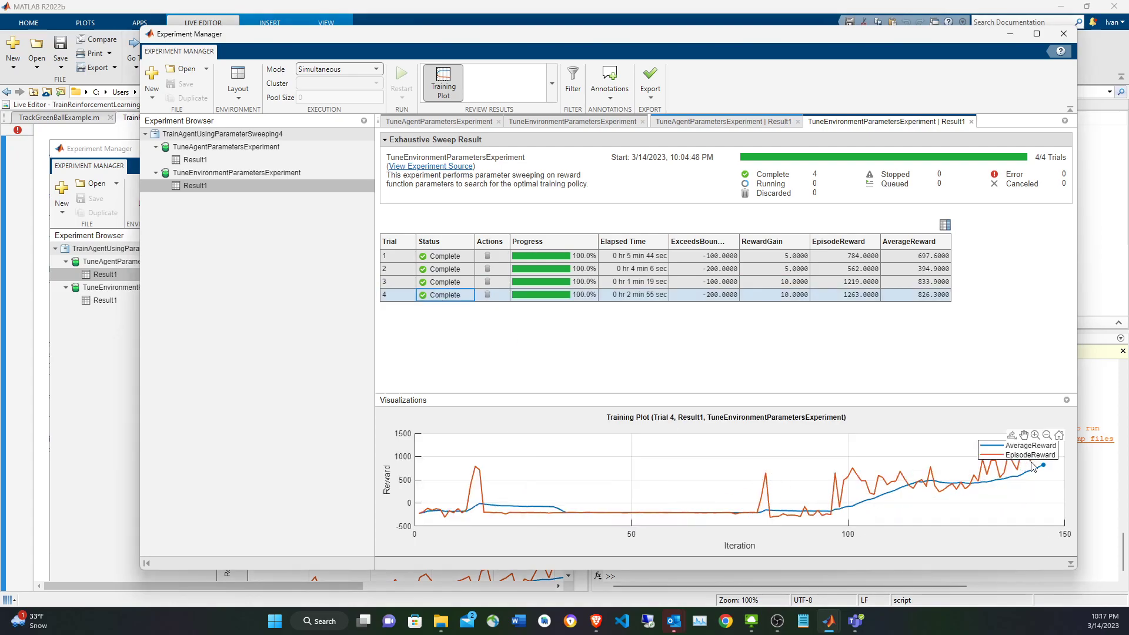
pyautogui.click(456, 282)
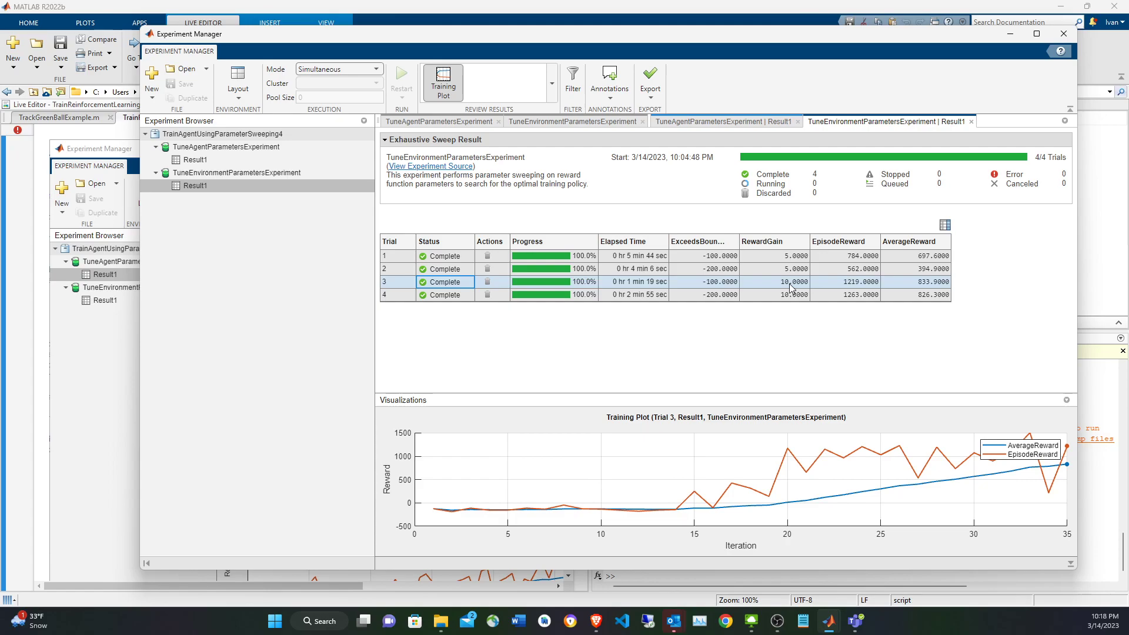
# Find the post-experiment export instructions in the example live script and select the variable name envParamSweepTrainingOutput.
pyautogui.click(116, 375)
pyautogui.scroll(-15, 230, 541)
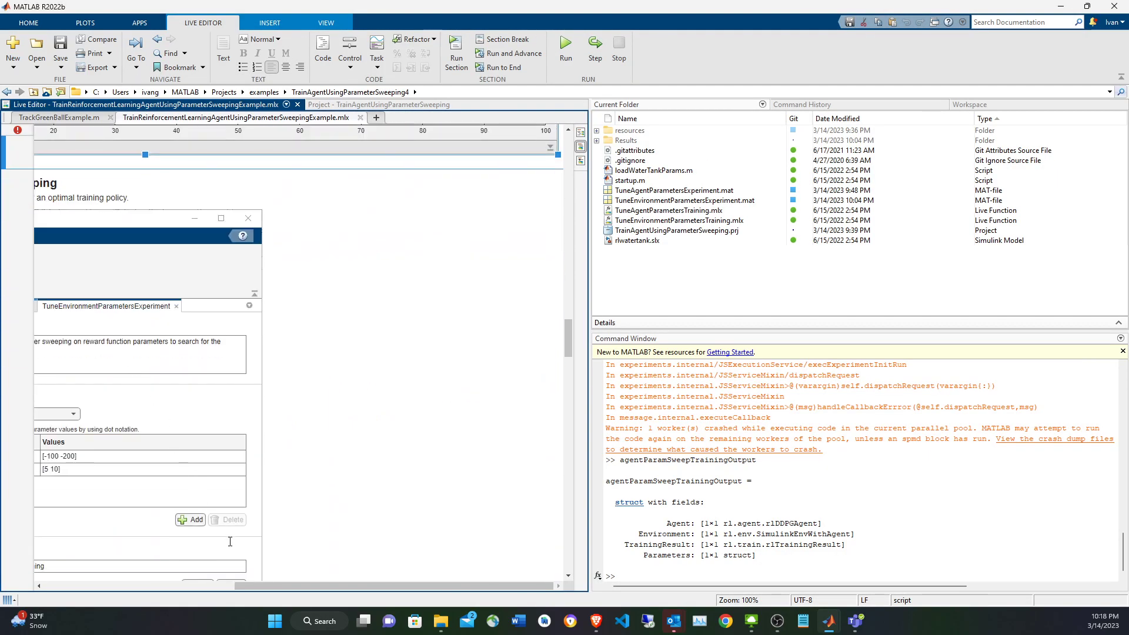
pyautogui.moveTo(259, 586); pyautogui.dragTo(72, 582)
pyautogui.scroll(-5, 162, 384)
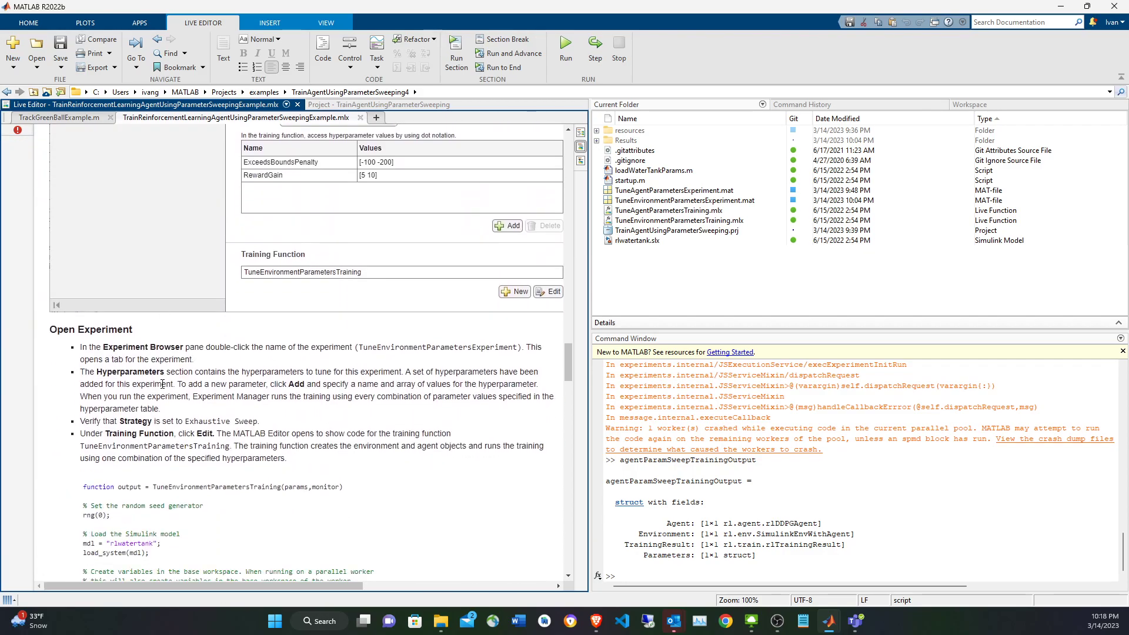
pyautogui.scroll(-20, 162, 384)
pyautogui.scroll(-10, 192, 405)
pyautogui.click(236, 412)
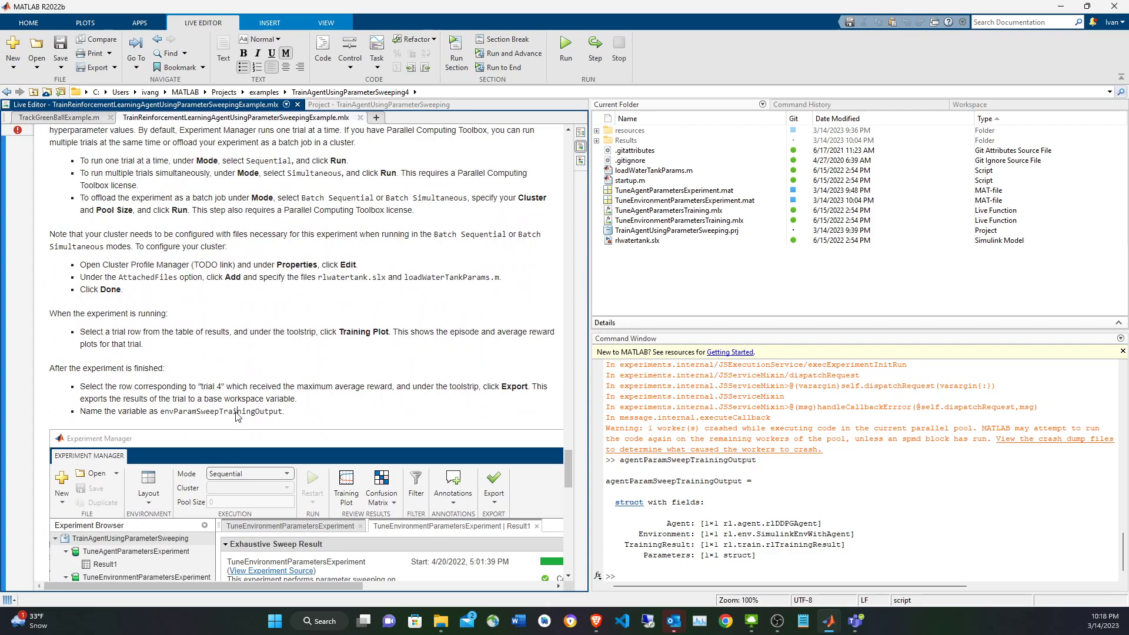
pyautogui.doubleClick(236, 412)
pyautogui.hotkey('ctrl', 'c')
# Export the training output of trial 3 of the environment experiment to a workspace variable named envParamSweepTrainingOutput.
pyautogui.hotkey('alt', 'Tab')
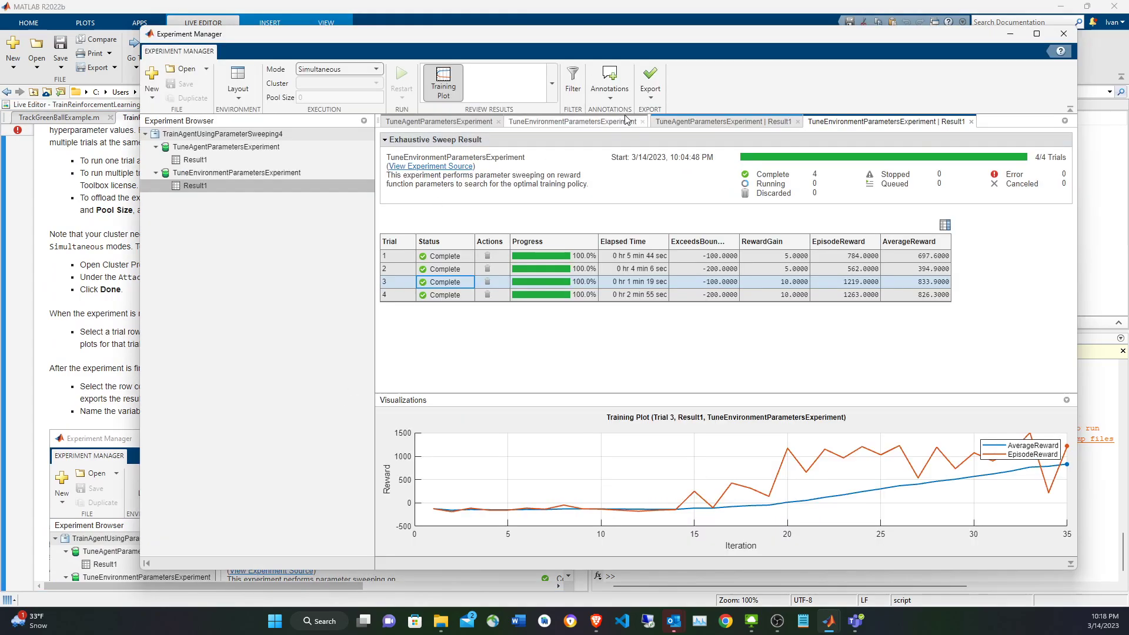
pyautogui.click(649, 79)
pyautogui.click(676, 120)
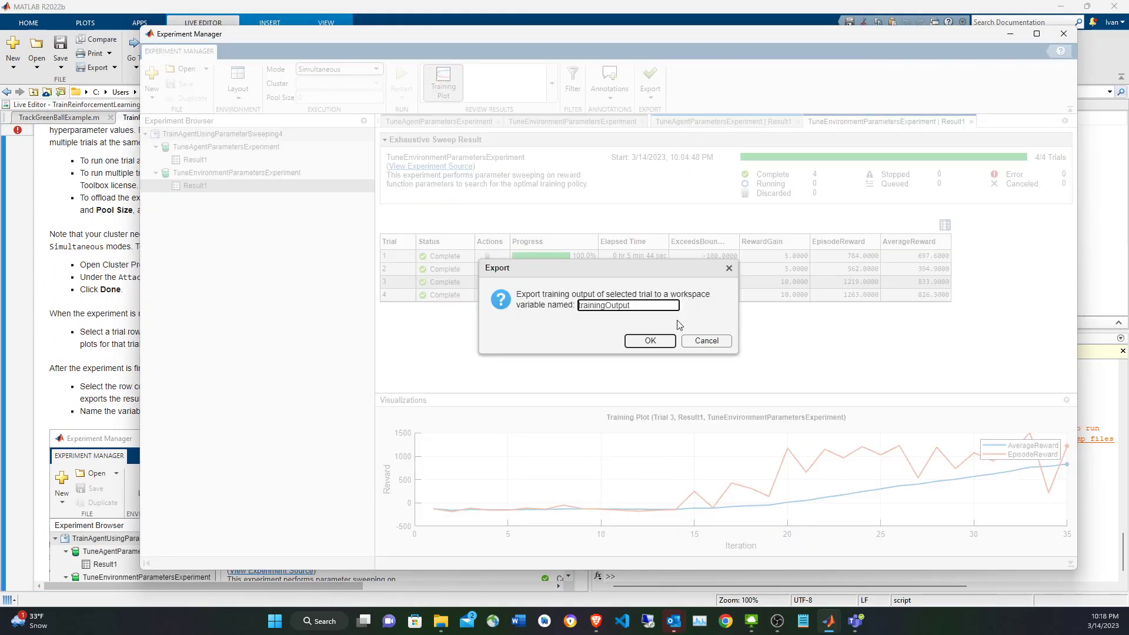
pyautogui.doubleClick(645, 309)
pyautogui.hotkey('ctrl', 'v')
pyautogui.write('env')
pyautogui.click(649, 340)
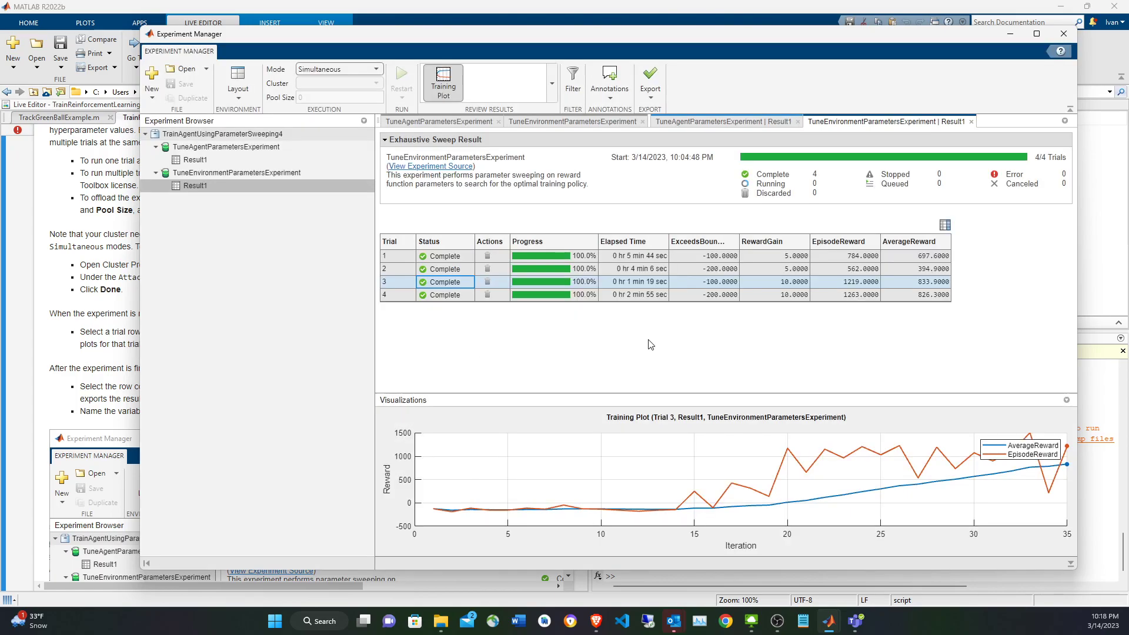
pyautogui.click(689, 341)
# Display the contents of envParamSweepTrainingOutput in the Command Window.
pyautogui.click(1098, 408)
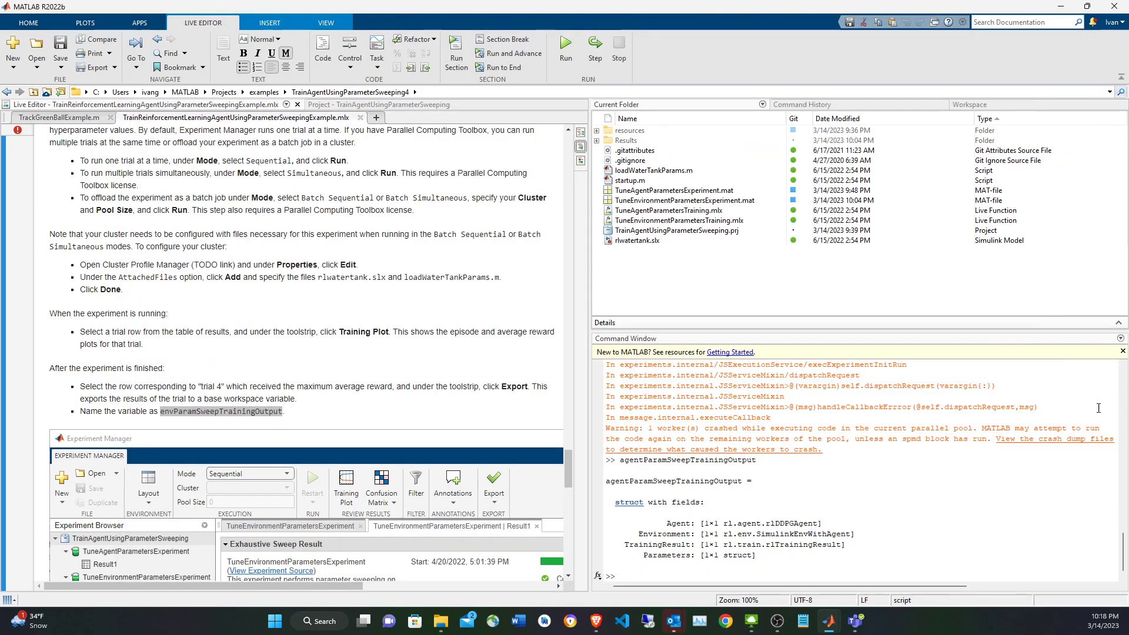
pyautogui.write('envParamSweepTrainingOutput')
pyautogui.press('Return')
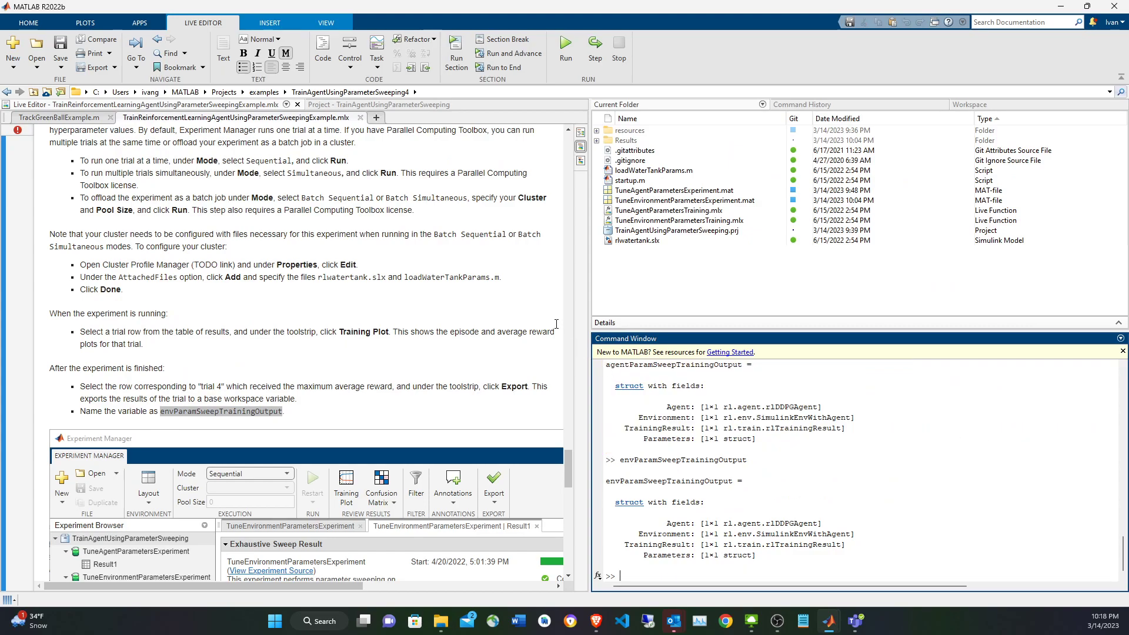
# Examine the Evaluate Agent Performance code, including the sim call's agent argument and the simOpts definition.
pyautogui.scroll(-15, 485, 319)
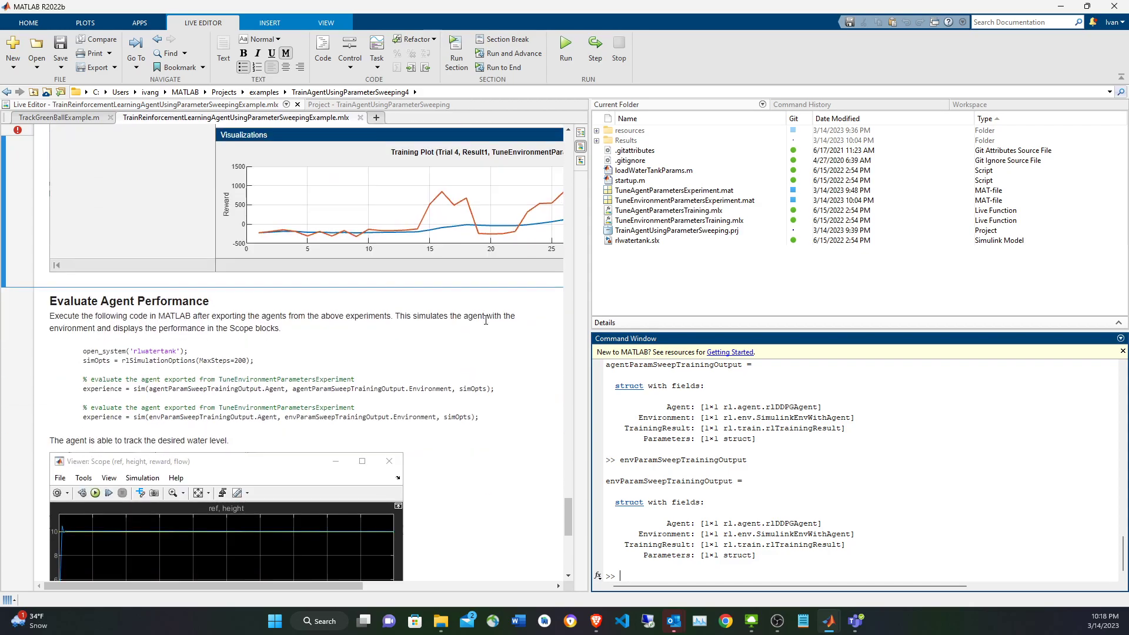
pyautogui.scroll(-1, 485, 320)
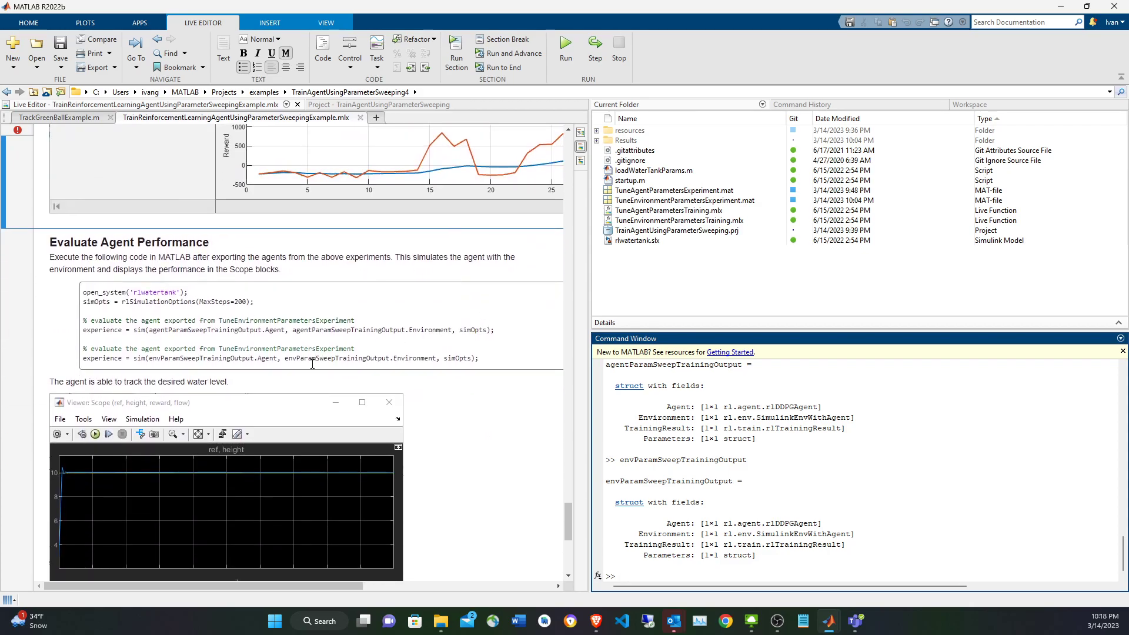
pyautogui.doubleClick(241, 333)
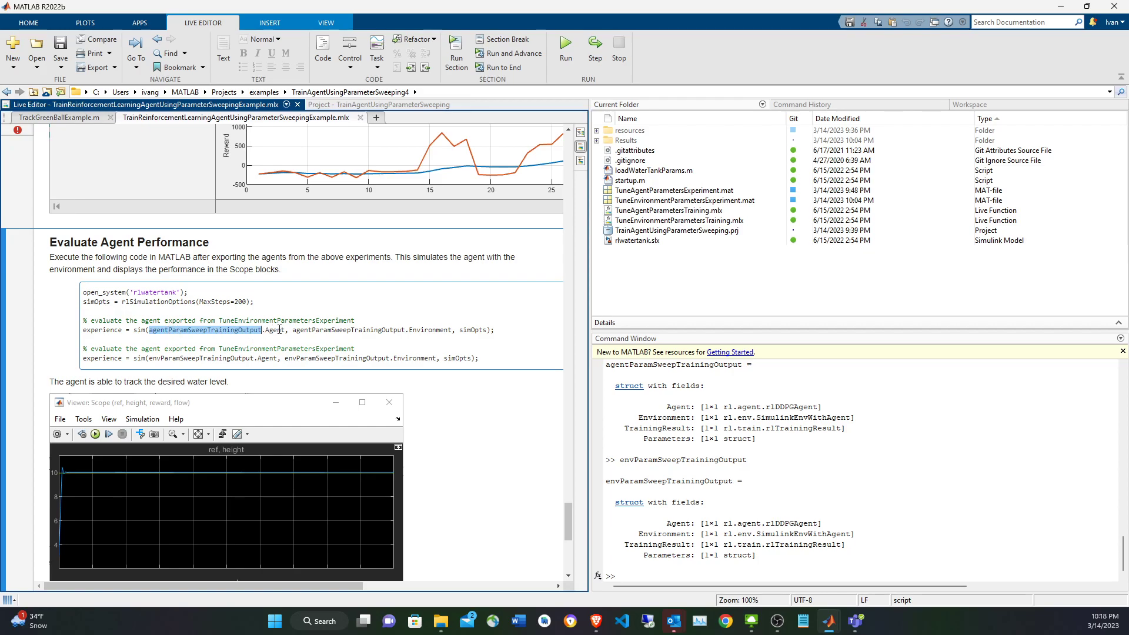
pyautogui.doubleClick(475, 329)
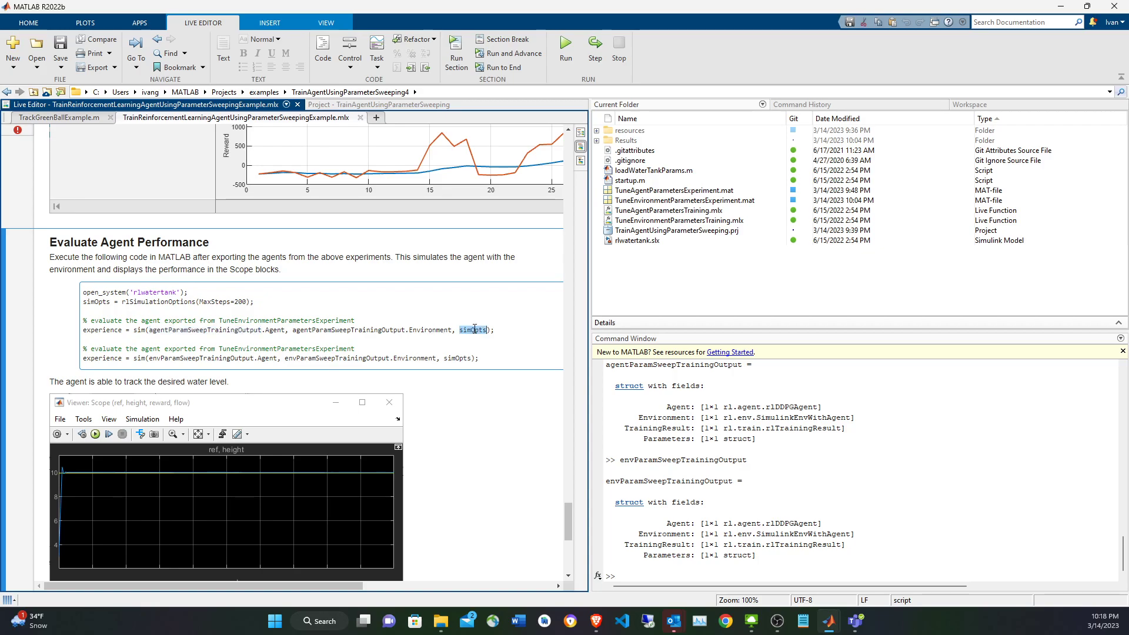
pyautogui.doubleClick(105, 293)
pyautogui.doubleClick(104, 303)
pyautogui.moveTo(256, 302); pyautogui.dragTo(81, 304)
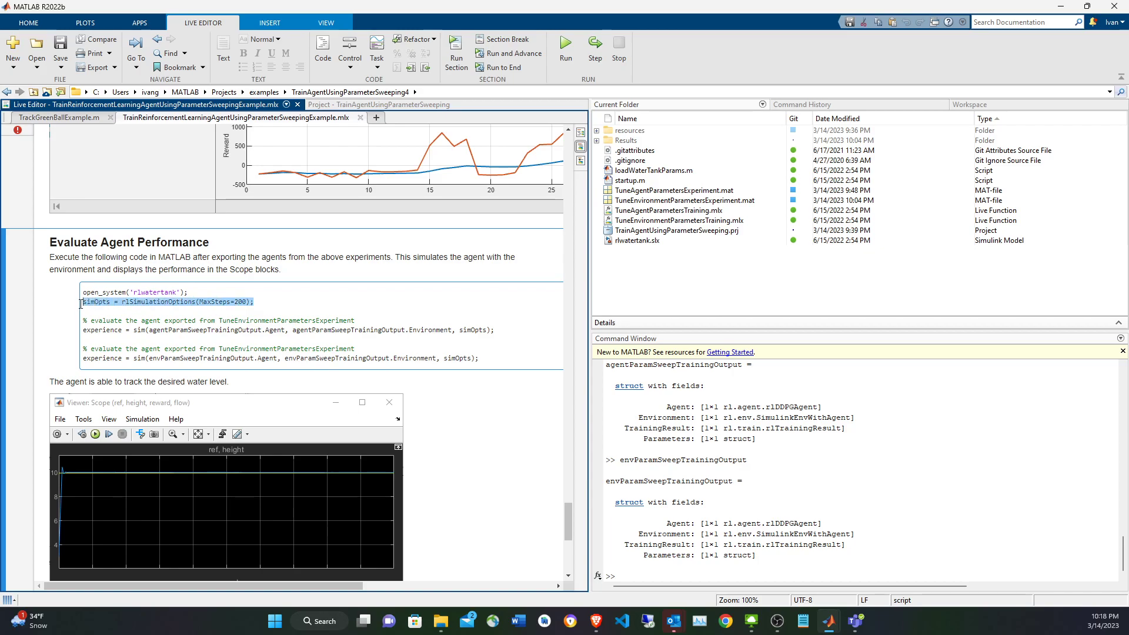
# Open the rlwatertank Simulink model from the evaluation code and view it in a maximized window.
pyautogui.doubleClick(146, 292)
pyautogui.press('F9')
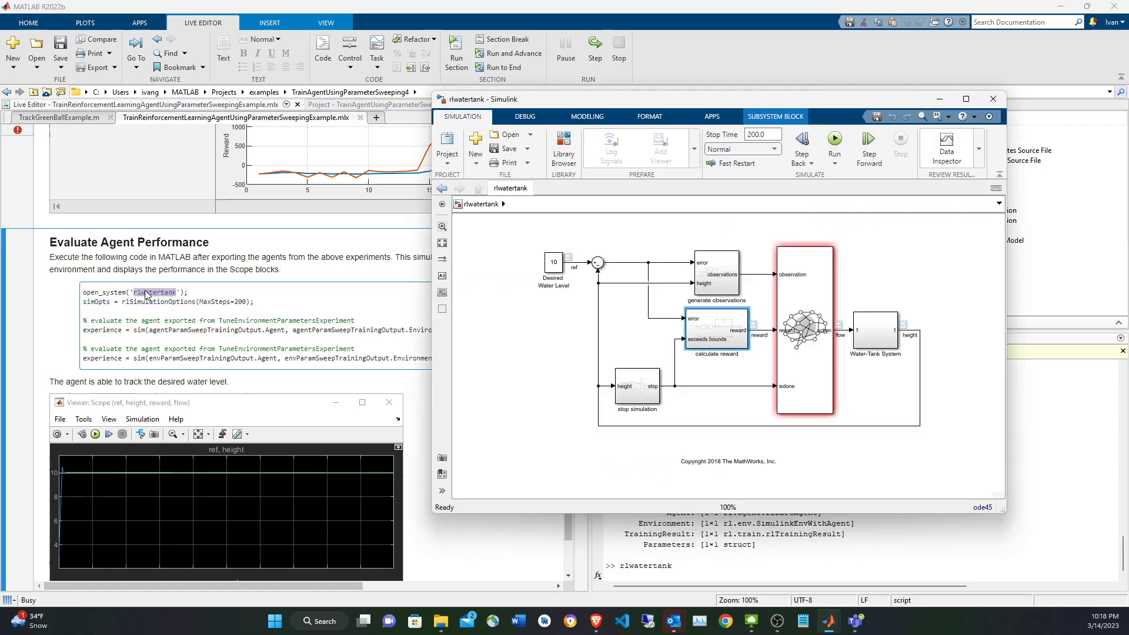
pyautogui.click(170, 312)
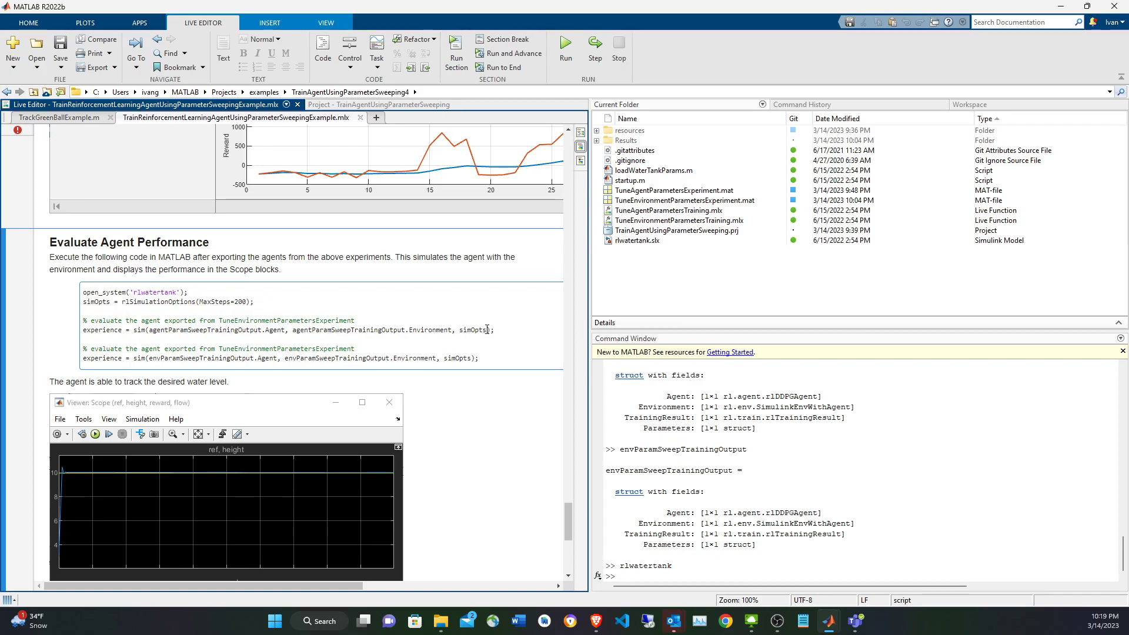
pyautogui.hotkey('alt', 'Tab')
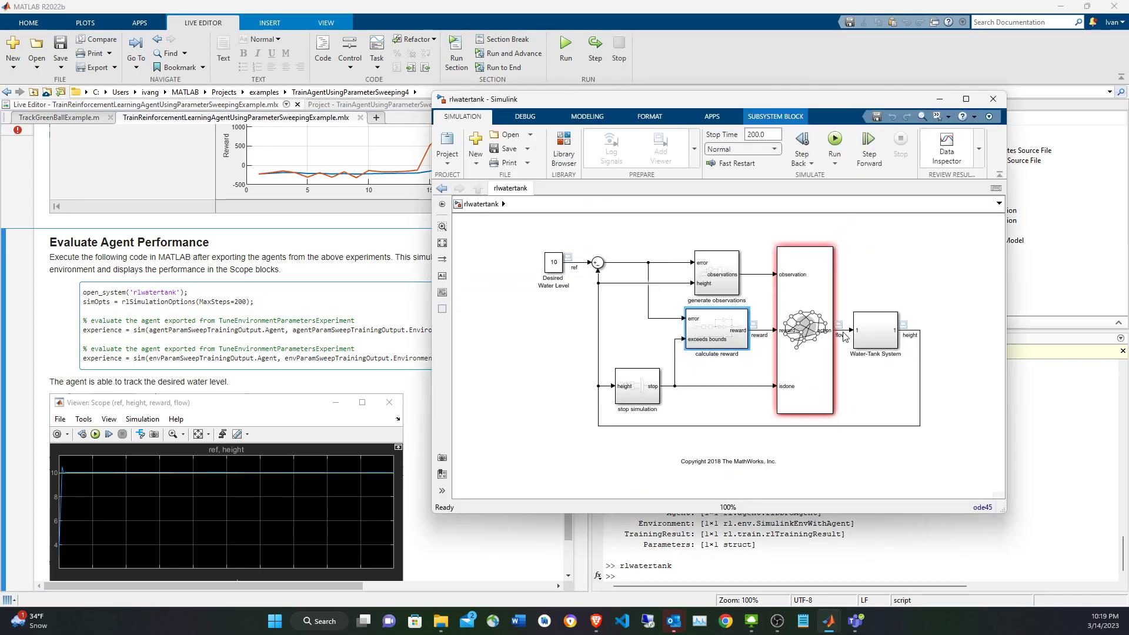
pyautogui.click(965, 99)
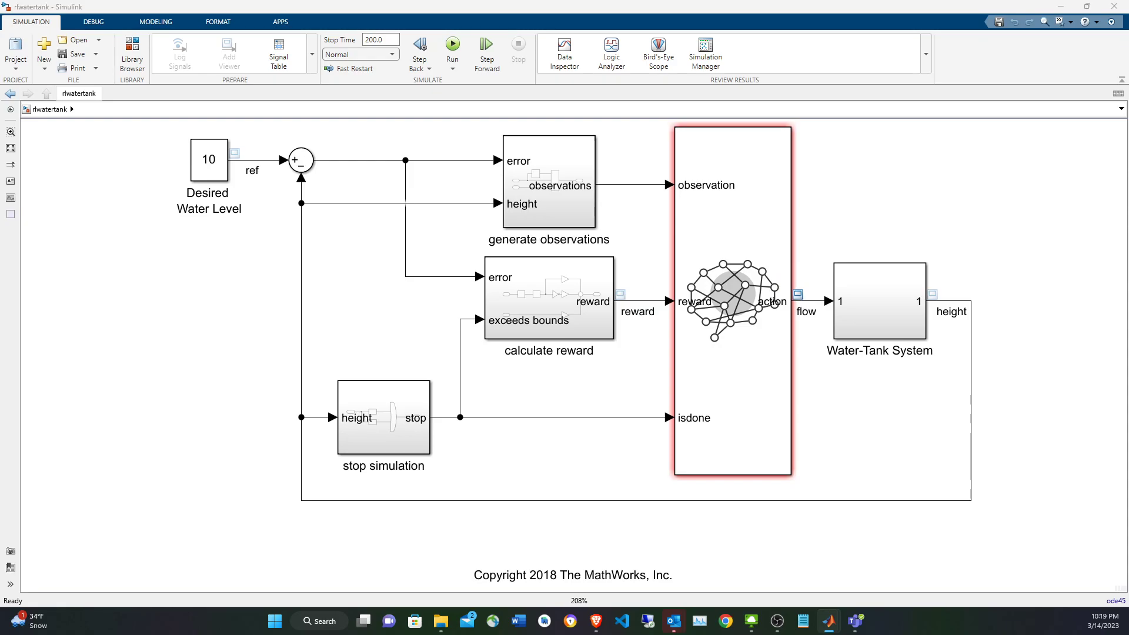
pyautogui.moveTo(0, 70); pyautogui.dragTo(432, 96)
pyautogui.doubleClick(432, 96)
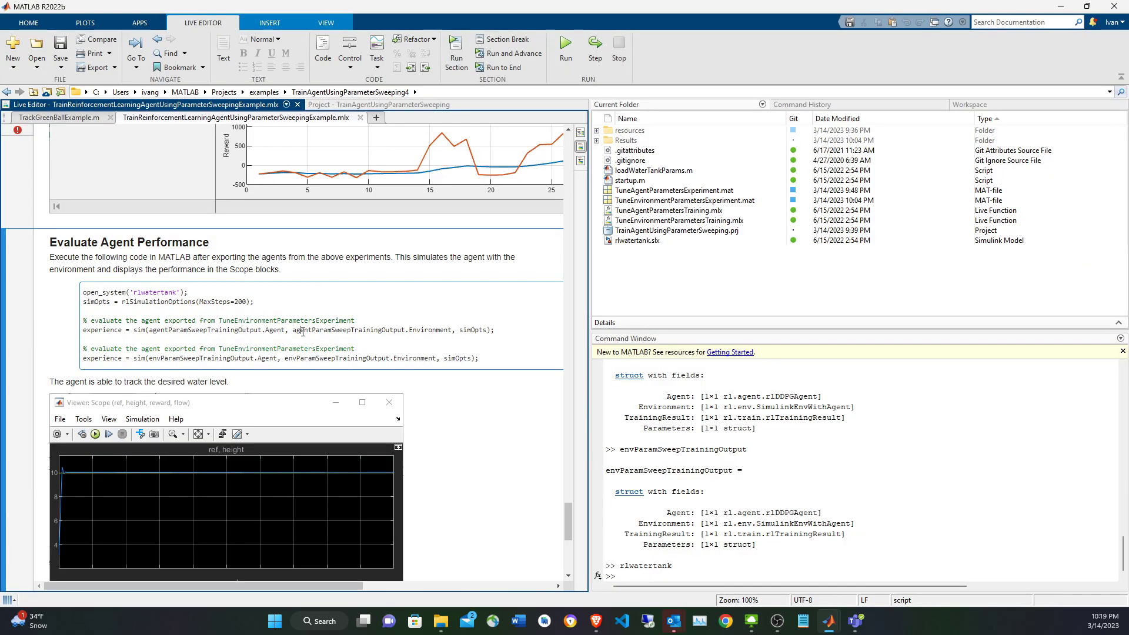
# Try to run the sim call that evaluates the agent in agentParamSweepTrainingOutput.
pyautogui.tripleClick(302, 332)
pyautogui.press('F9')
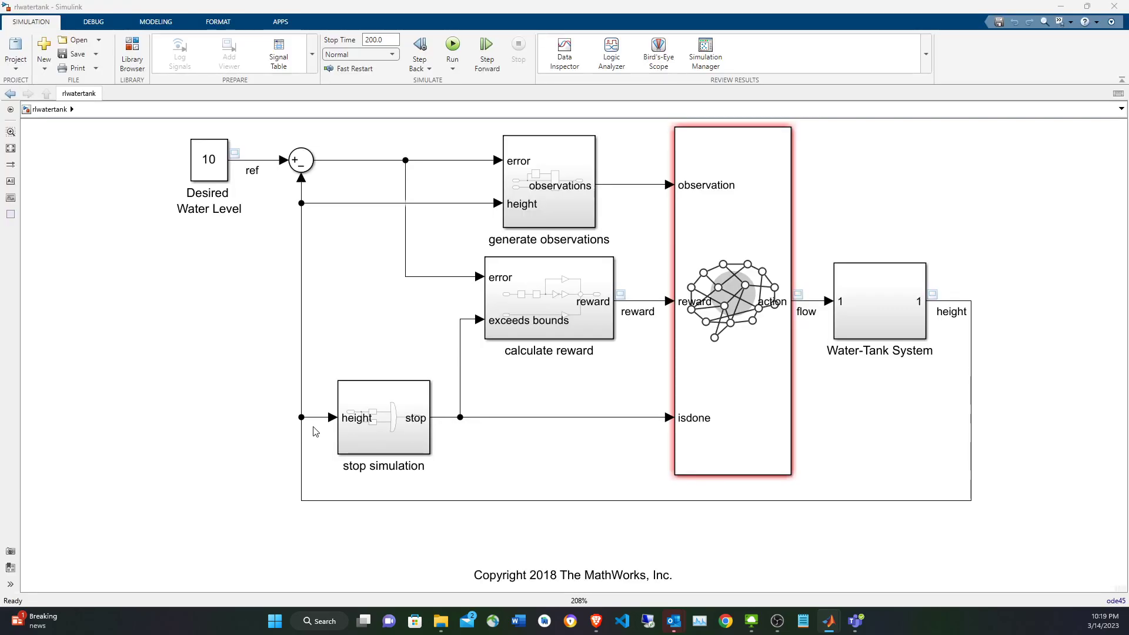
pyautogui.hotkey('alt', 'Tab')
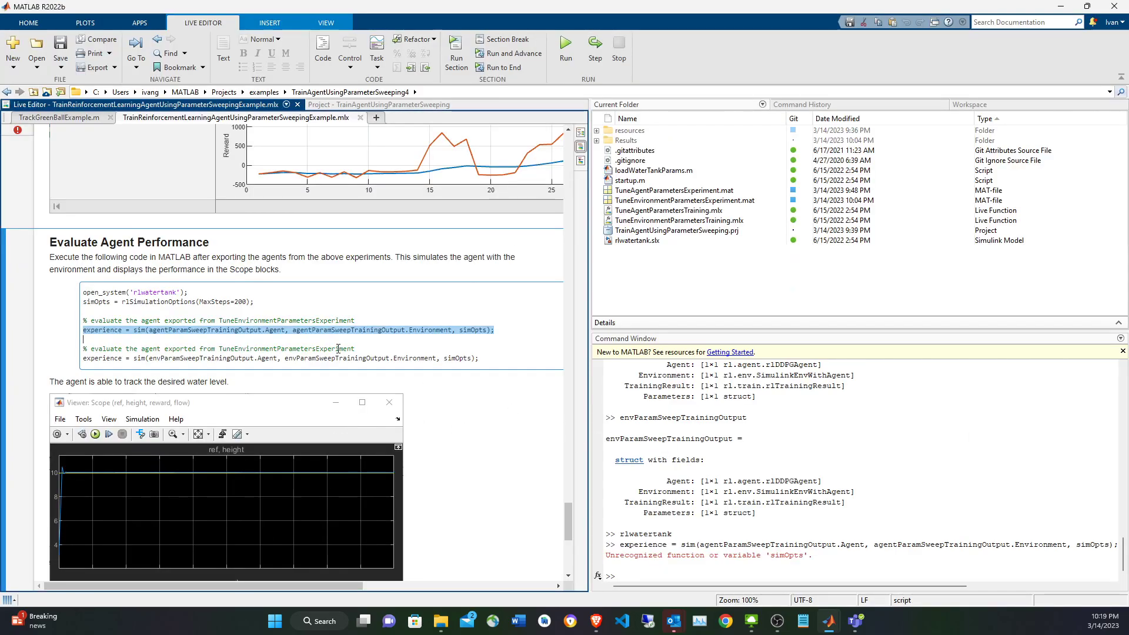
# Execute the two setup lines that open rlwatertank and define simOpts as rlSimulationOptions(MaxSteps=200).
pyautogui.moveTo(254, 301); pyautogui.dragTo(84, 291)
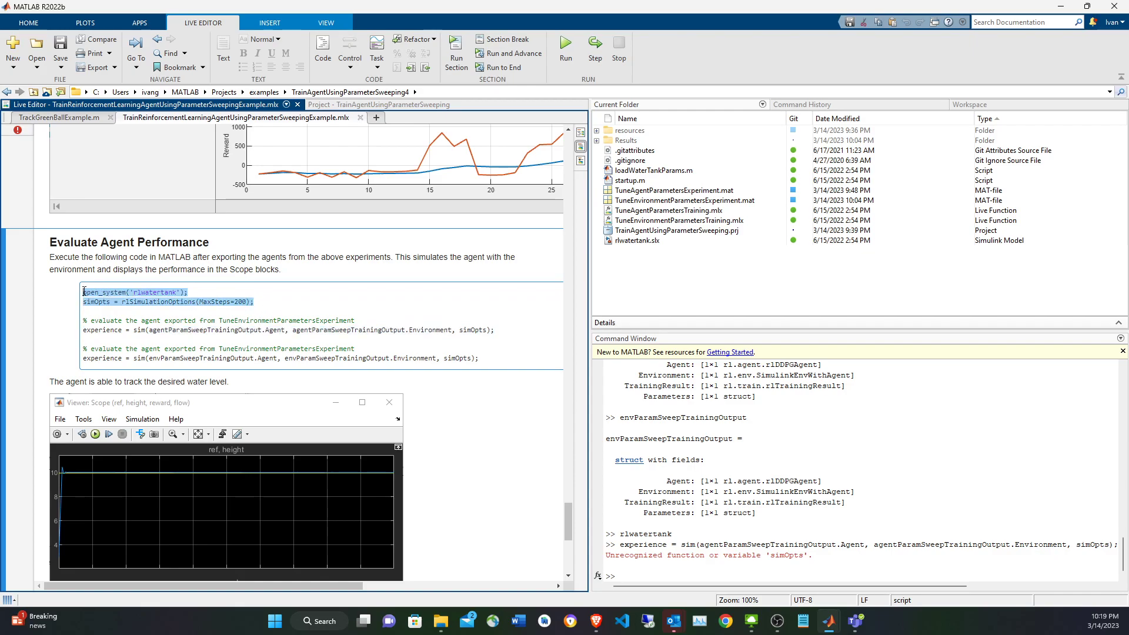
pyautogui.press('F9')
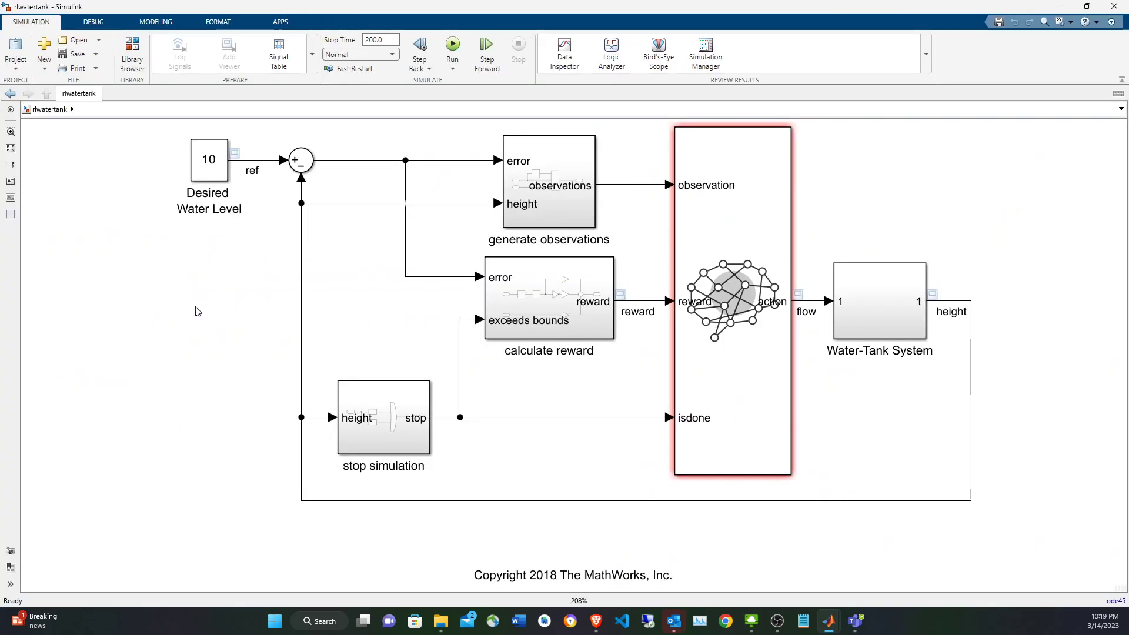
pyautogui.hotkey('alt', 'Tab')
# Simulate the agent exported in agentParamSweepTrainingOutput with simOpts and review the ref, height, reward and flow scope.
pyautogui.tripleClick(207, 331)
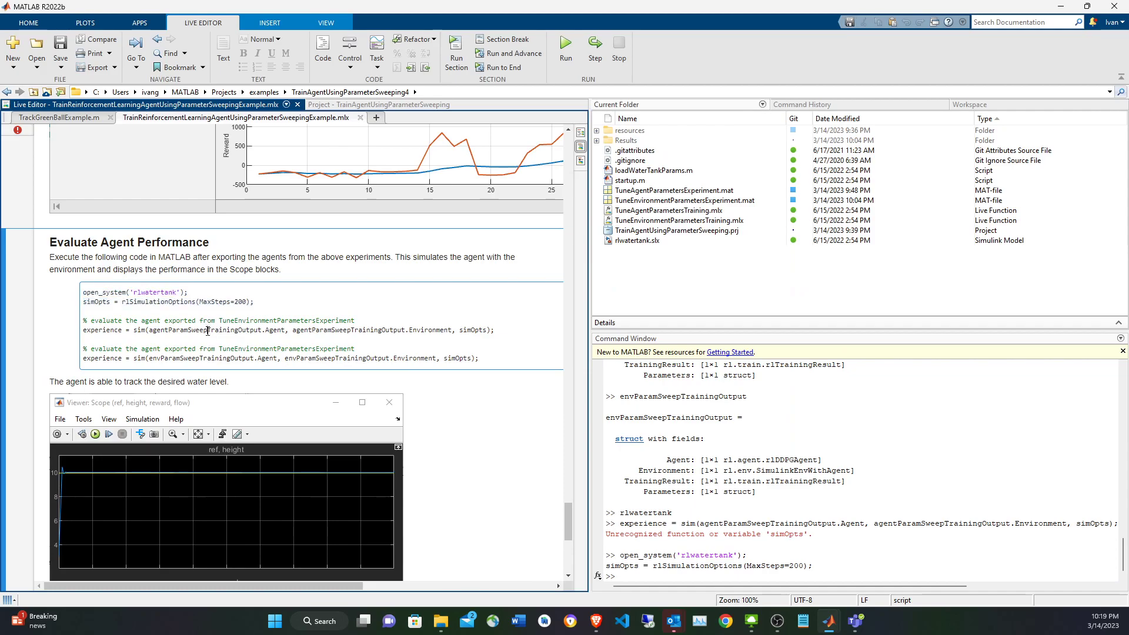
pyautogui.press('F9')
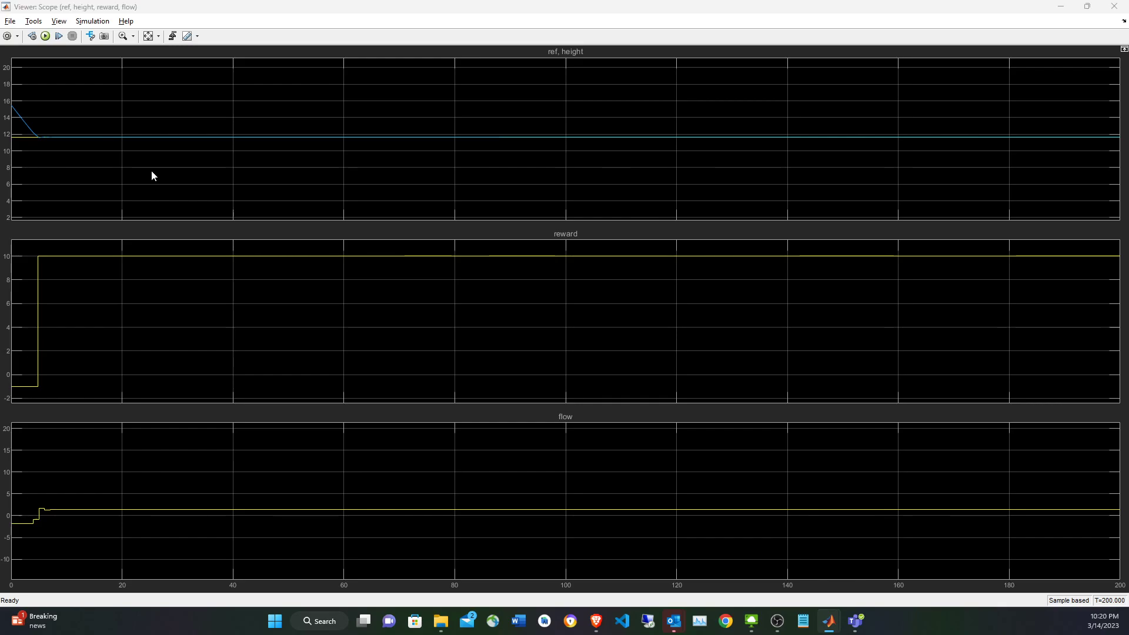
pyautogui.hotkey('alt', 'Tab')
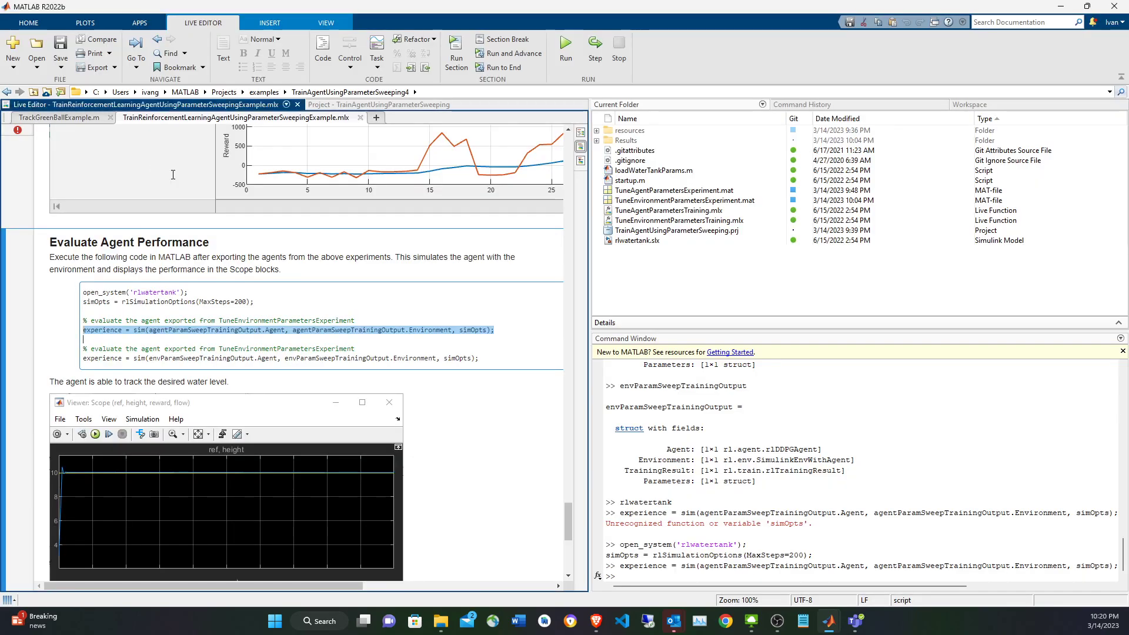
# Display the agentParamSweepTrainingOutput structure and its Parameters field, and examine the exported actor, critic and discount settings.
pyautogui.doubleClick(339, 331)
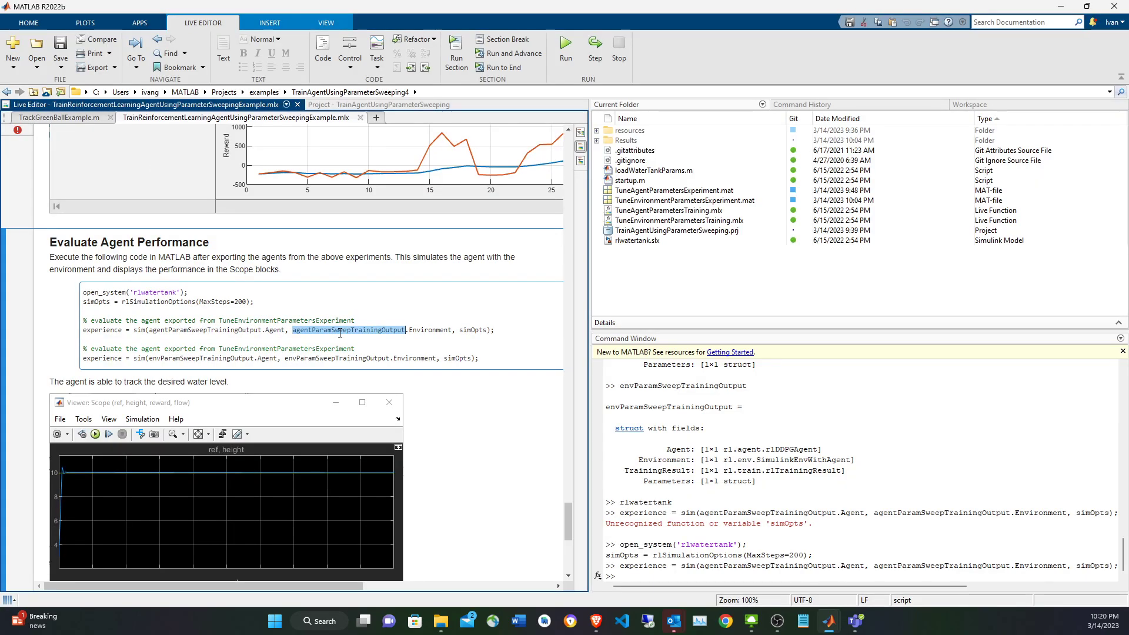
pyautogui.press('F9')
pyautogui.hotkey('alt', 'Tab')
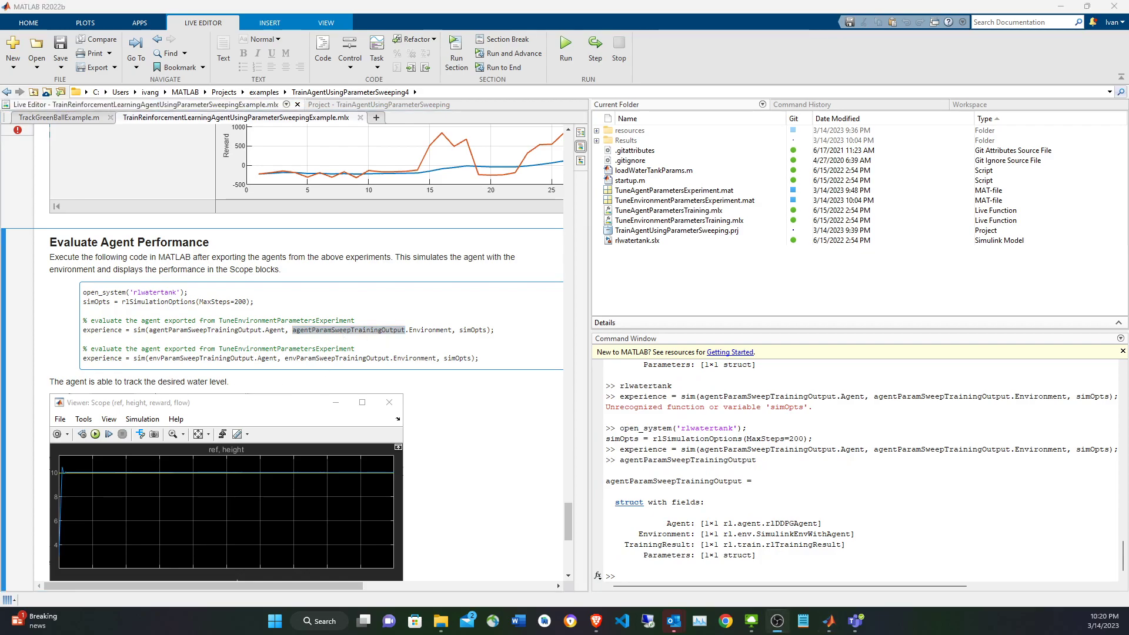
pyautogui.click(807, 539)
pyautogui.press('Up')
pyautogui.write('.Parameters')
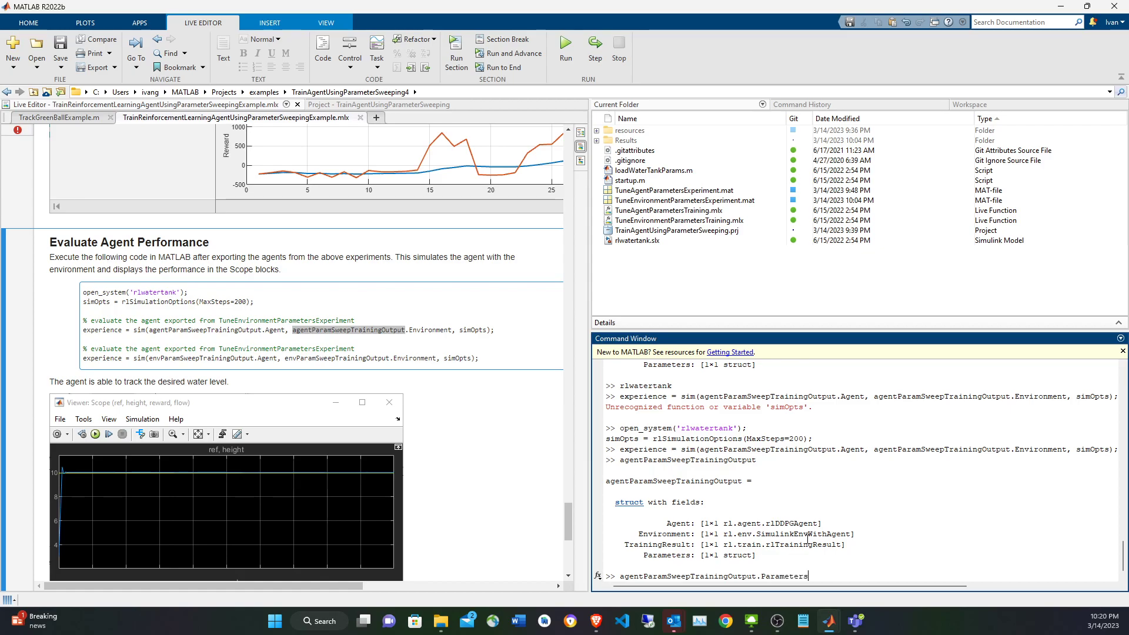
pyautogui.press('Return')
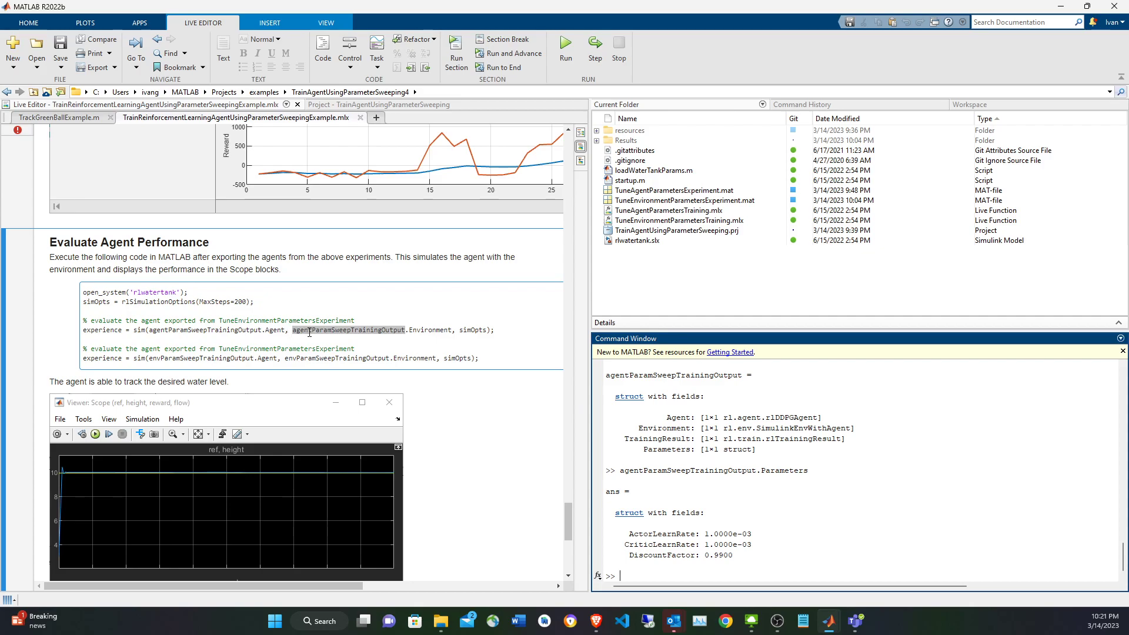
pyautogui.moveTo(734, 555); pyautogui.dragTo(629, 532)
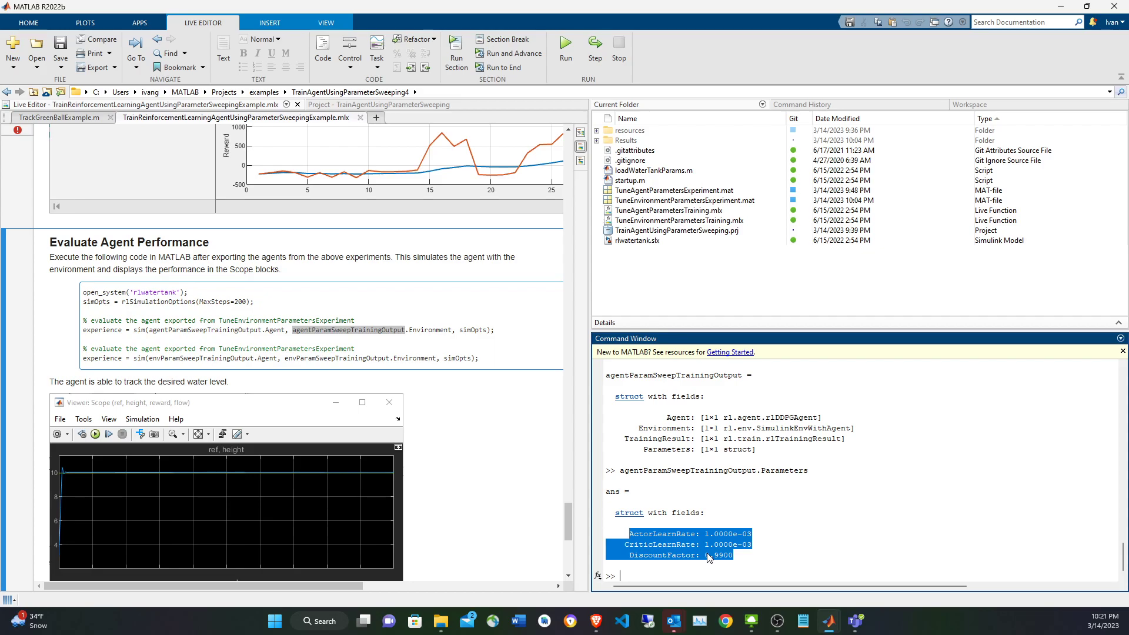
pyautogui.click(746, 556)
pyautogui.moveTo(746, 556); pyautogui.dragTo(624, 534)
# Display the envParamSweepTrainingOutput structure and its Parameters field to check the exported environment settings.
pyautogui.doubleClick(329, 359)
pyautogui.press('F9')
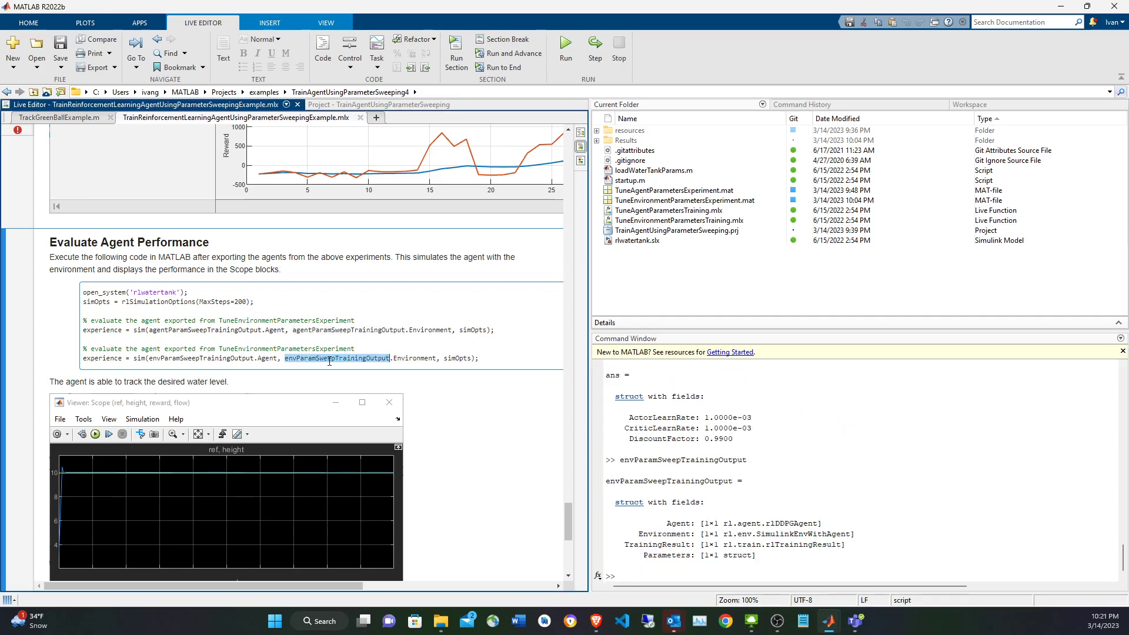
pyautogui.click(908, 432)
pyautogui.press('Up')
pyautogui.write('.')
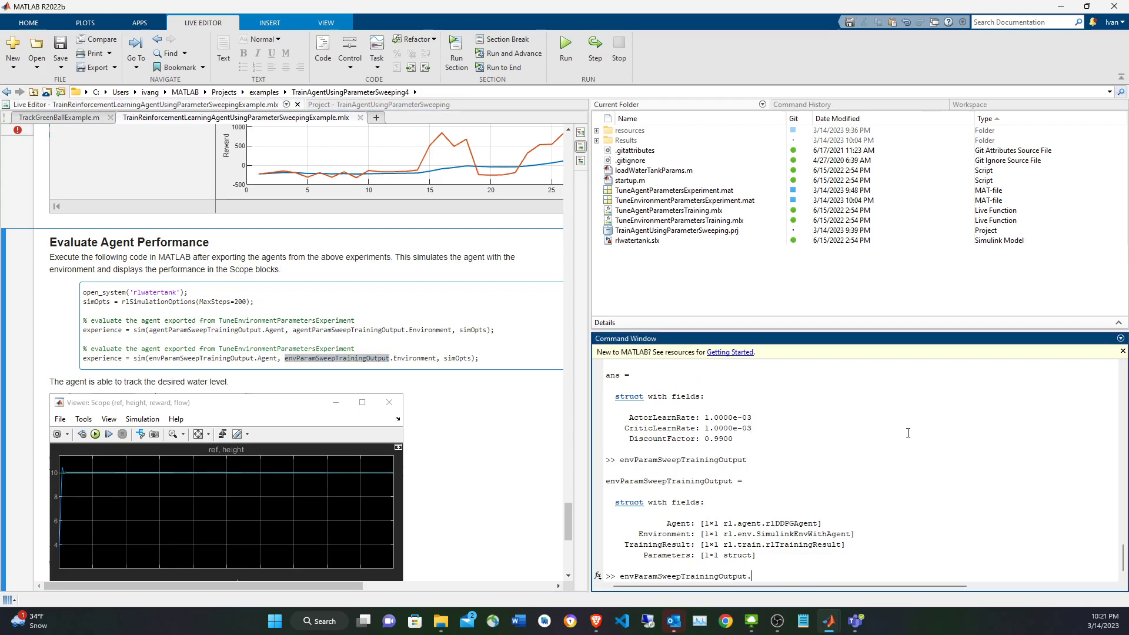
pyautogui.write('P')
pyautogui.press('Tab')
pyautogui.press('Return')
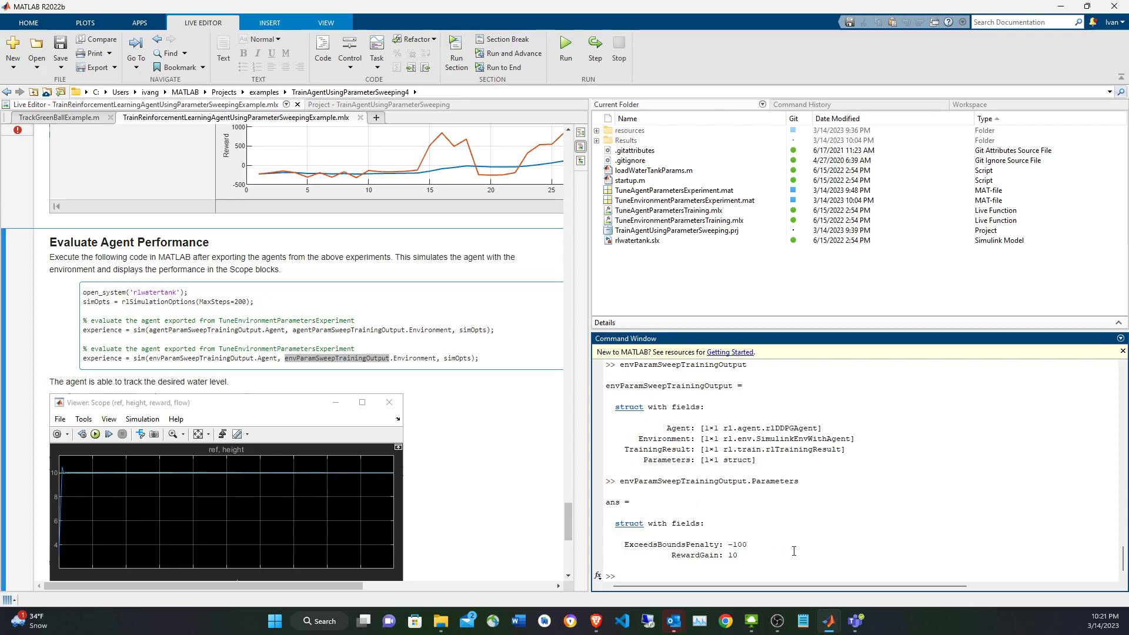
# Simulate the agent exported in envParamSweepTrainingOutput with simOpts, storing the result in experience and printing it.
pyautogui.click(478, 362)
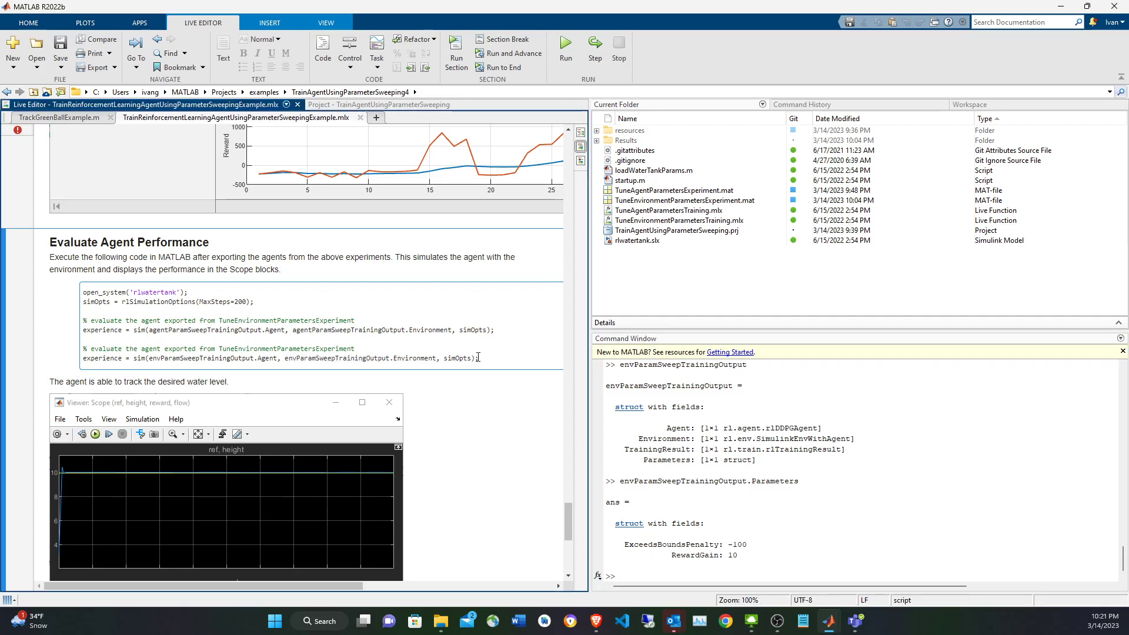
pyautogui.moveTo(476, 357); pyautogui.dragTo(66, 356)
pyautogui.press('F9')
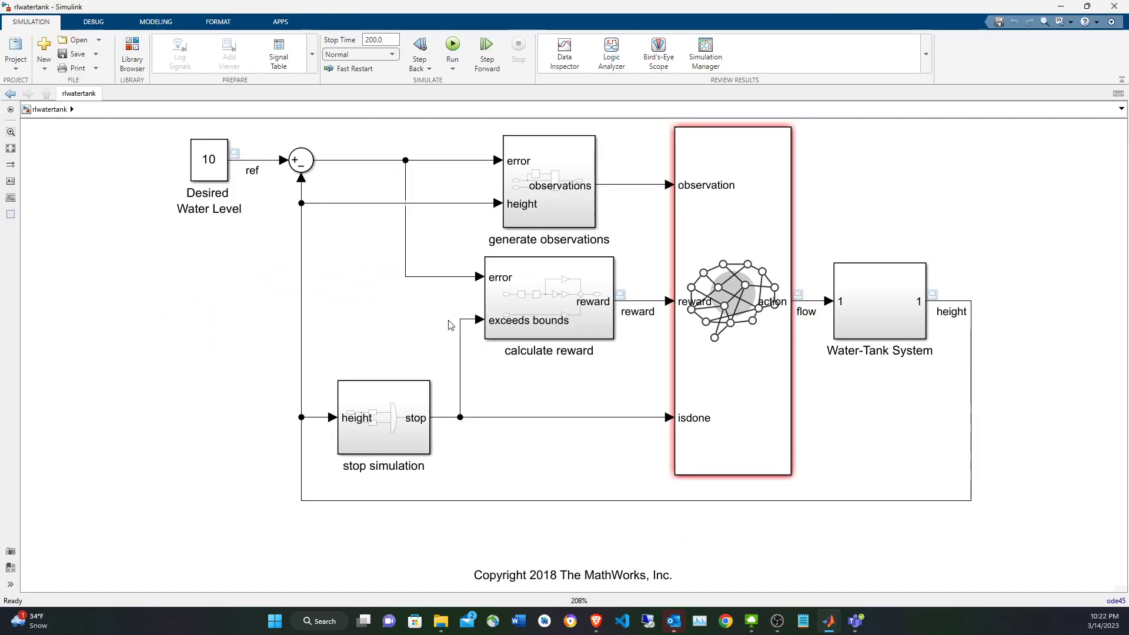
# Check the gain applied to the exceeds bounds signal in rlwatertank's calculate reward subsystem, and return to the model's top level.
pyautogui.doubleClick(559, 293)
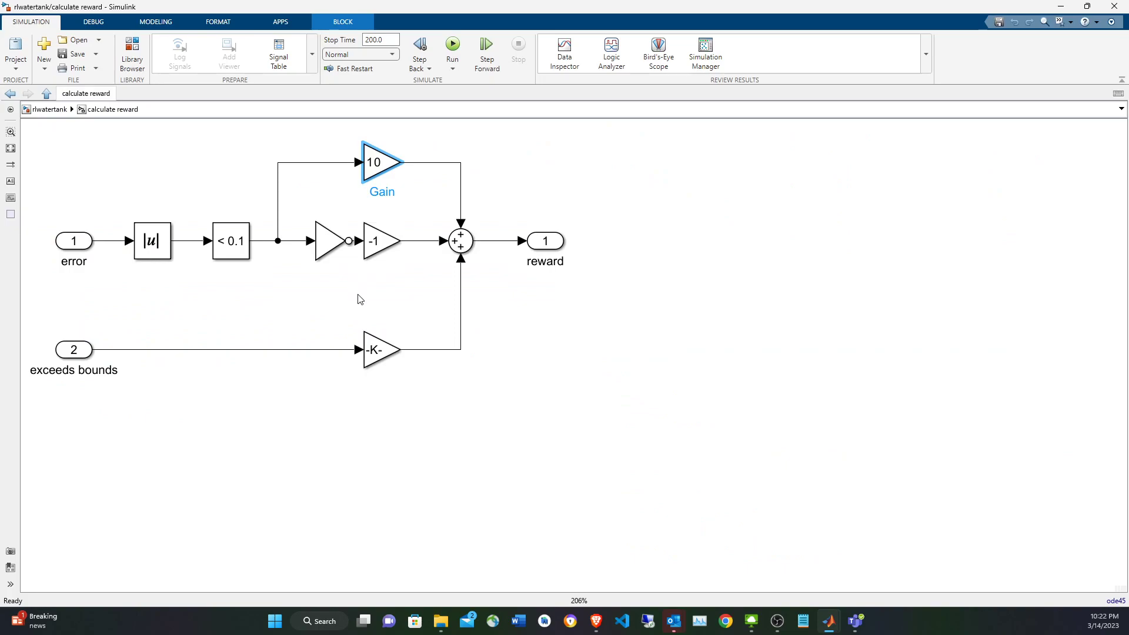
pyautogui.click(371, 350)
pyautogui.doubleClick(371, 350)
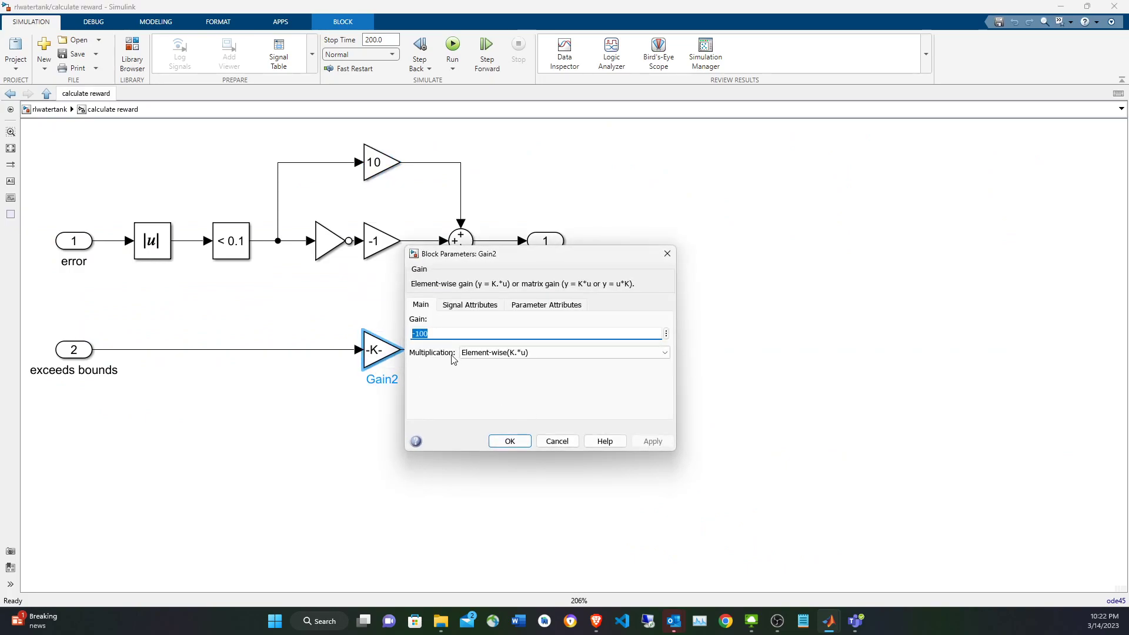
pyautogui.click(556, 441)
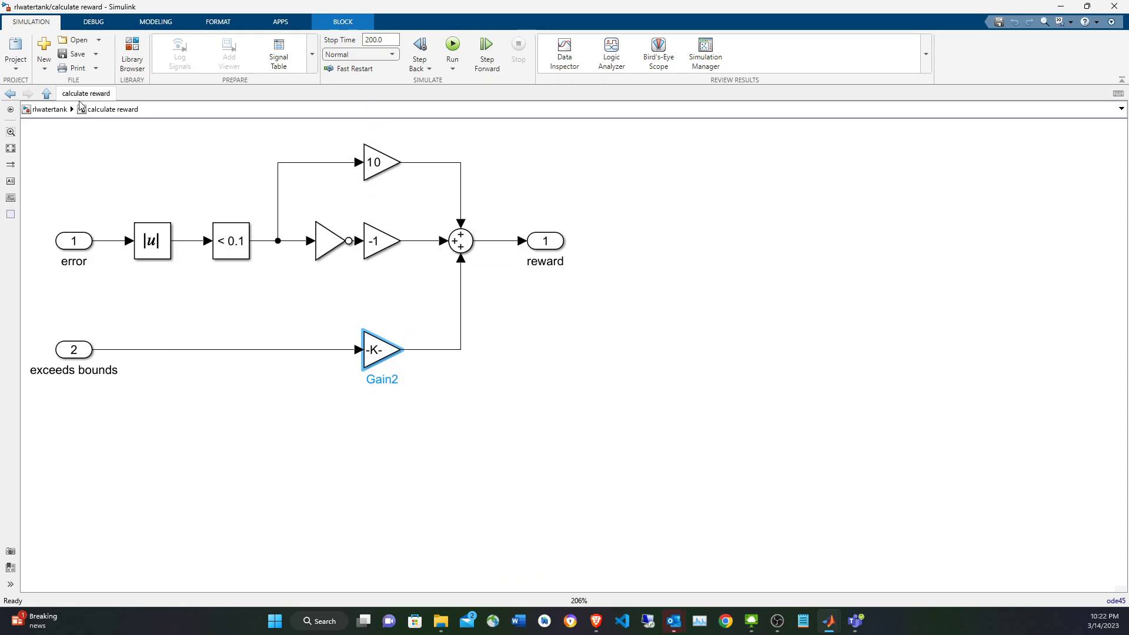
pyautogui.click(57, 115)
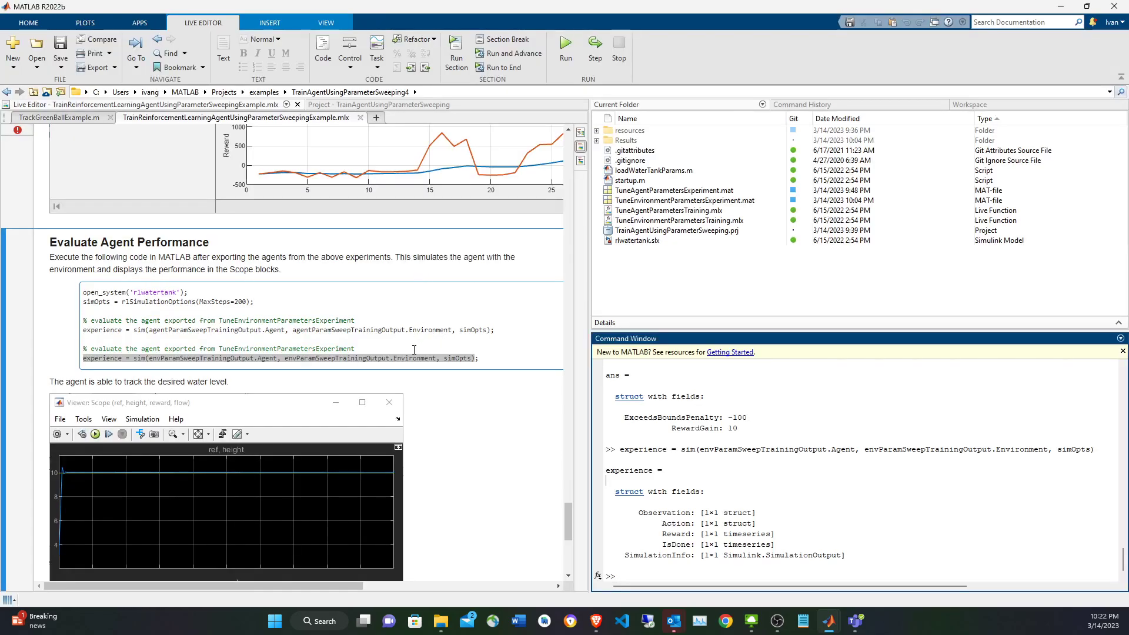
# Rerun the complete sim line for envParamSweepTrainingOutput, including its closing semicolon, to simulate the agent without printed output.
pyautogui.click(413, 349)
pyautogui.hotkey('shift', 'Home')
pyautogui.press('F9')
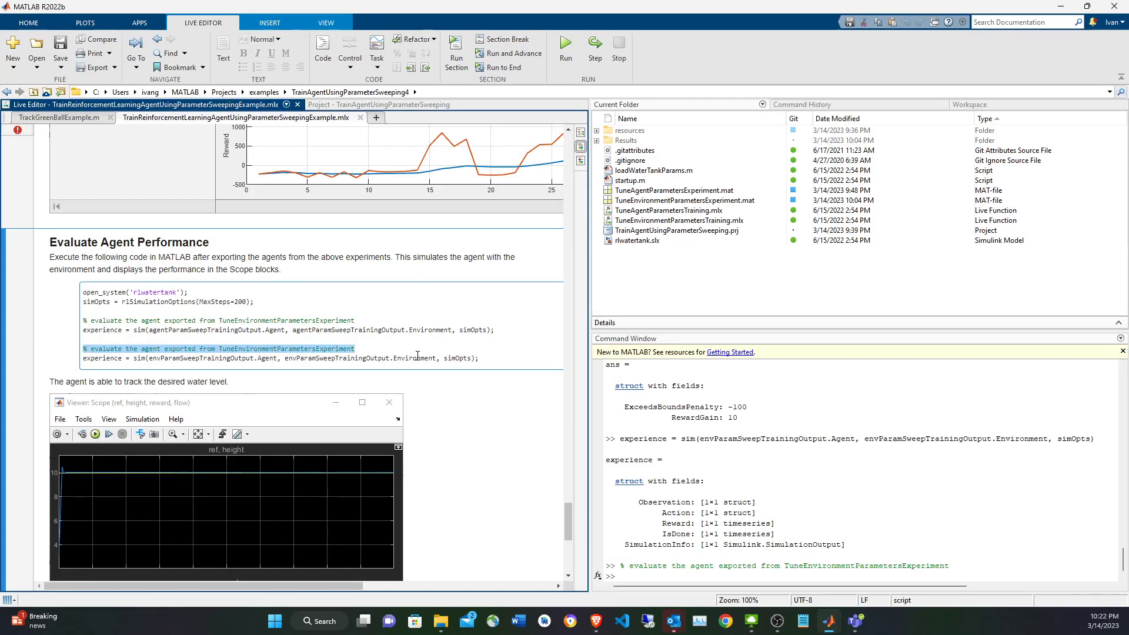
pyautogui.tripleClick(402, 358)
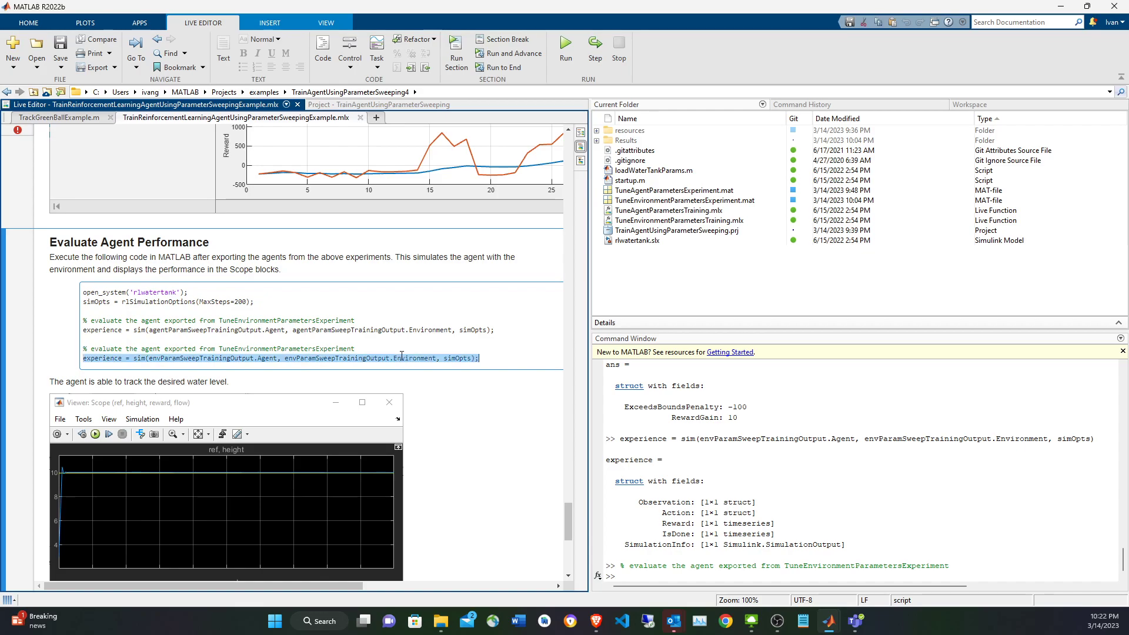
pyautogui.press('F9')
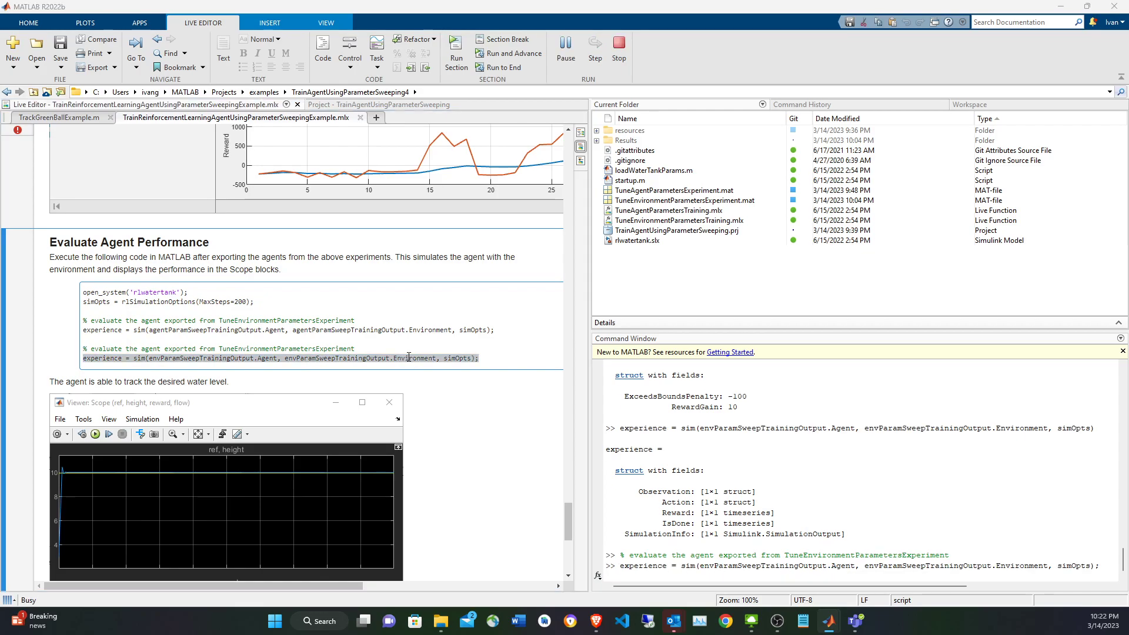